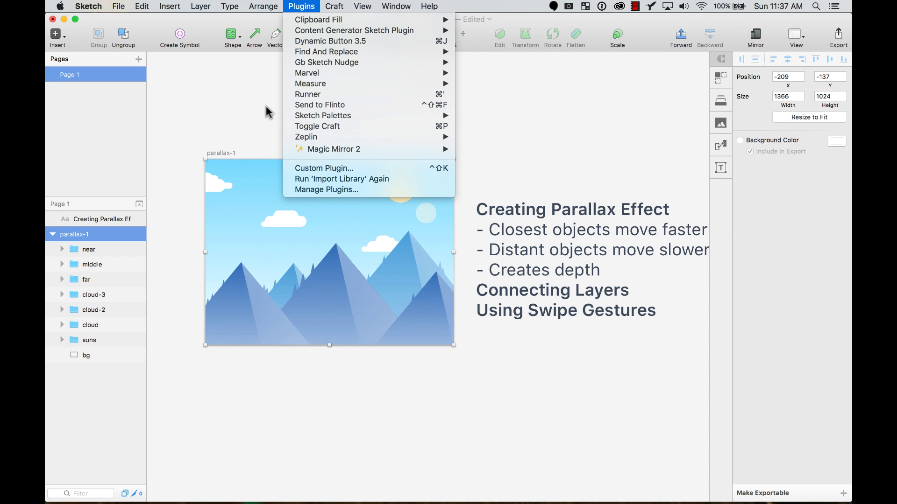
Step: Send the parallax-1 artboard to Flinto at 200% scale for the iPad Pro device size and enlarge the Flinto window
{"action": "left_click", "coordinate": [349, 108]}
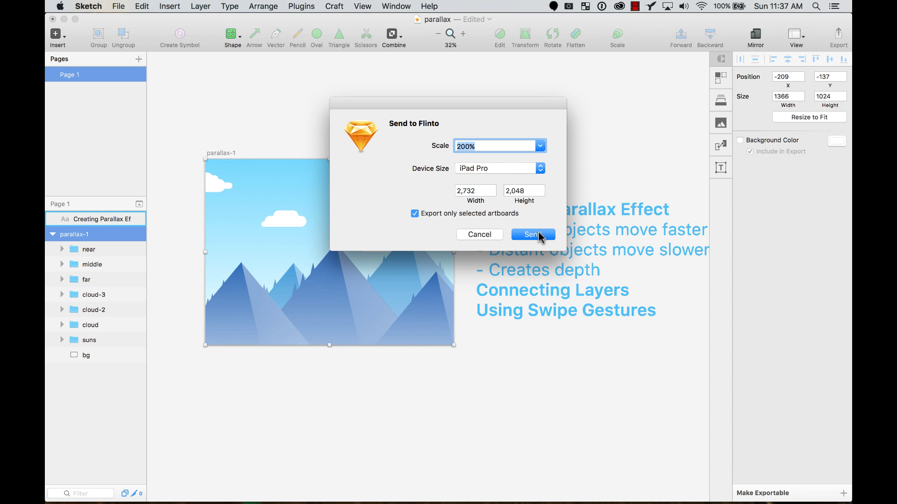
{"action": "left_click", "coordinate": [540, 238]}
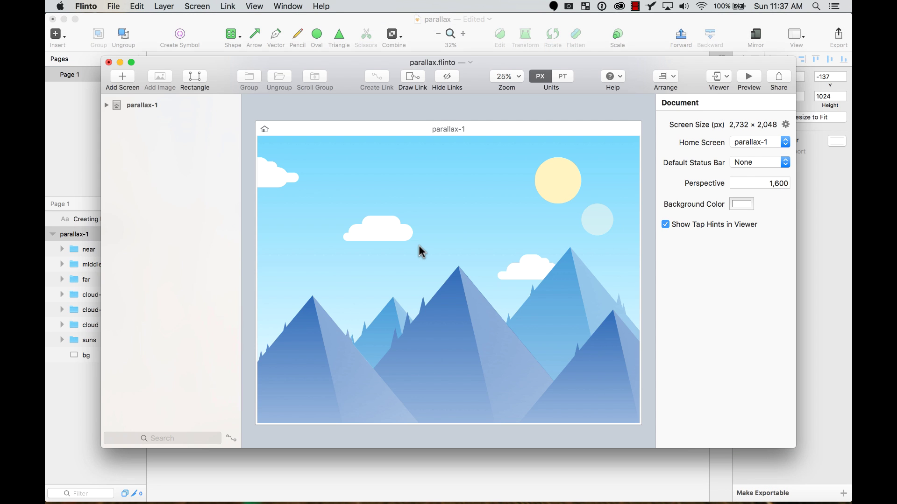
{"action": "double_click", "coordinate": [466, 62]}
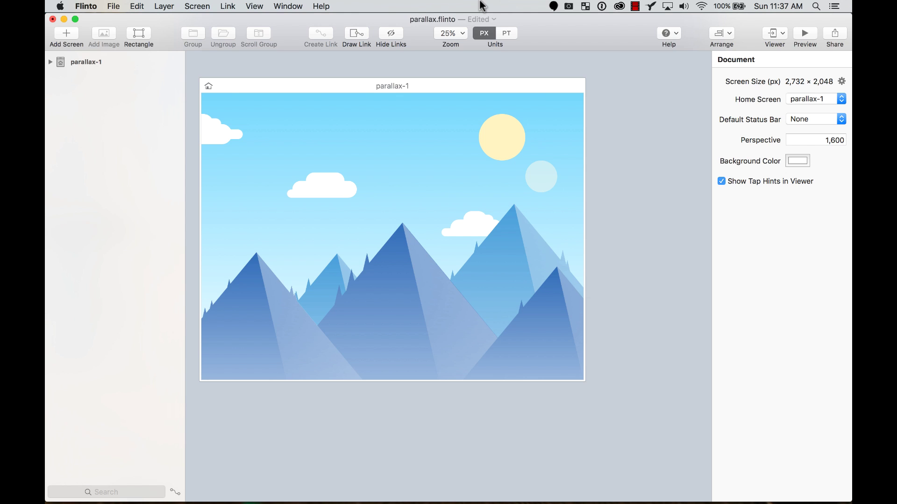
Step: Examine the parallax-1 screen's mountain groups and cloud layers to see how far each extends beyond the screen
{"action": "left_click", "coordinate": [51, 61]}
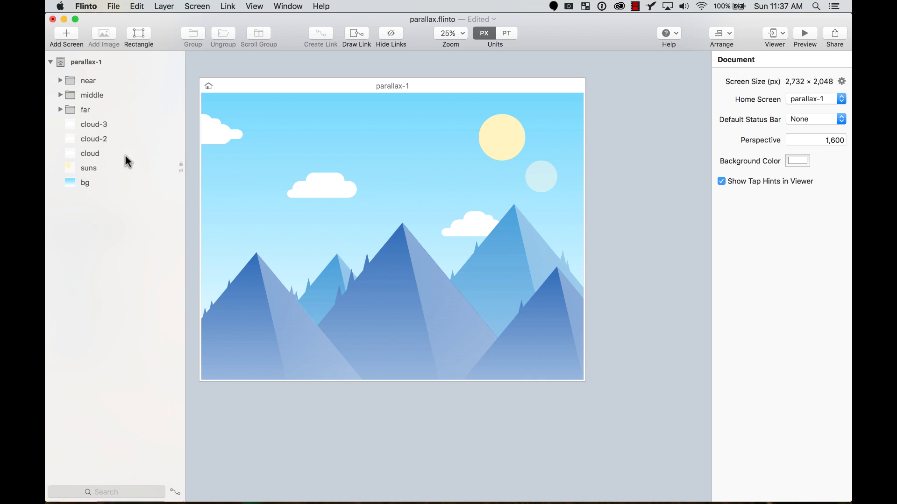
{"action": "left_click", "coordinate": [99, 83]}
{"action": "left_click", "coordinate": [99, 95]}
{"action": "left_click", "coordinate": [103, 109]}
{"action": "key", "text": "super+minus"}
{"action": "left_click", "coordinate": [106, 123]}
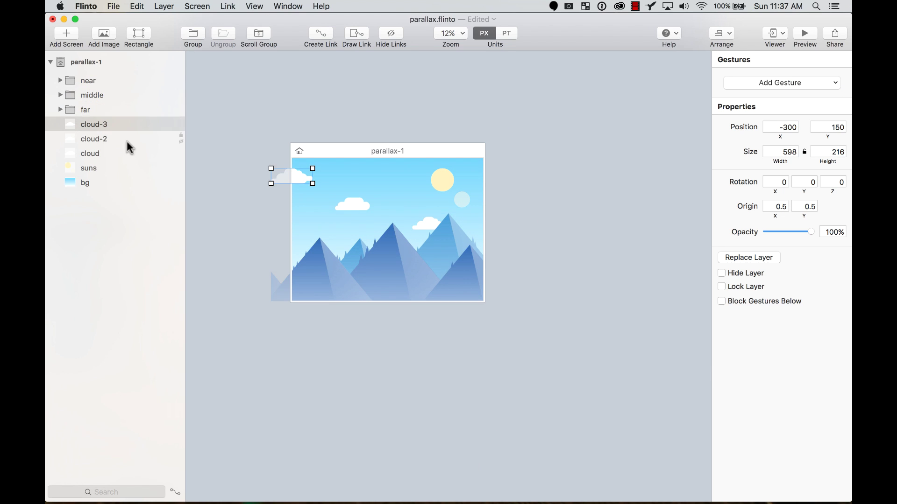
{"action": "left_click", "coordinate": [126, 140]}
{"action": "left_click", "coordinate": [119, 154]}
{"action": "left_click", "coordinate": [400, 344]}
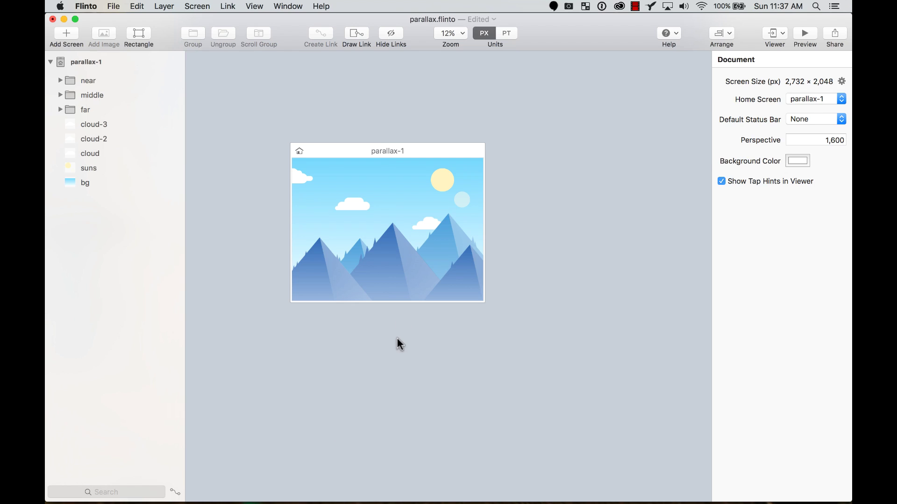
Step: Duplicate the parallax-1 screen and place the copy beside the original on its right
{"action": "left_click", "coordinate": [376, 152]}
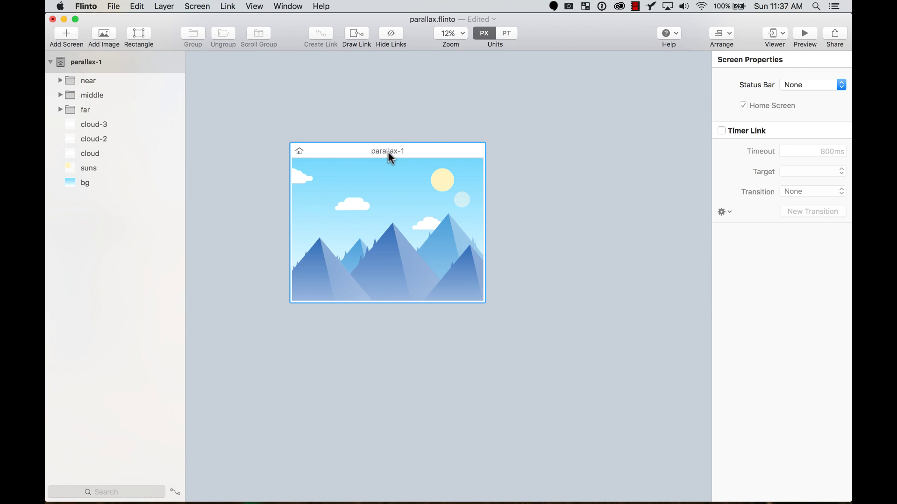
{"action": "key", "text": "super+minus"}
{"action": "left_click_drag", "start_coordinate": [352, 177], "coordinate": [691, 361]}
{"action": "key", "text": "super+d"}
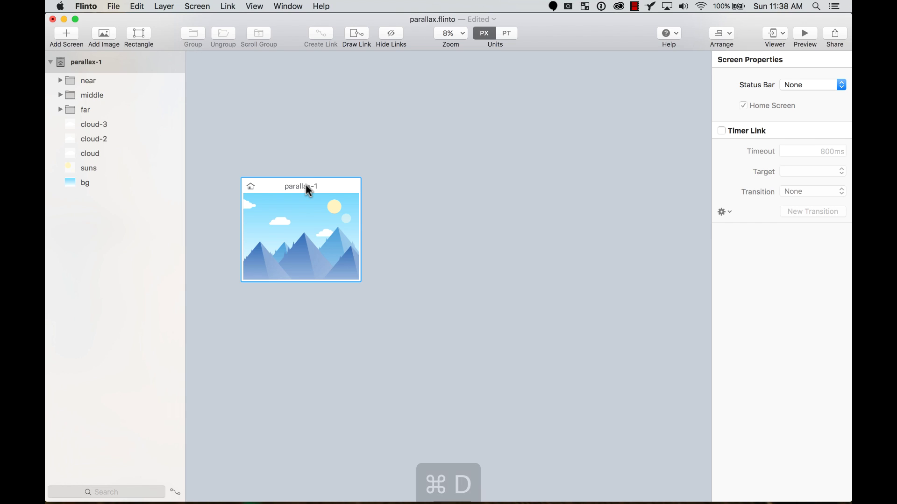
{"action": "left_click_drag", "start_coordinate": [336, 195], "coordinate": [509, 194]}
{"action": "left_click", "coordinate": [508, 146]}
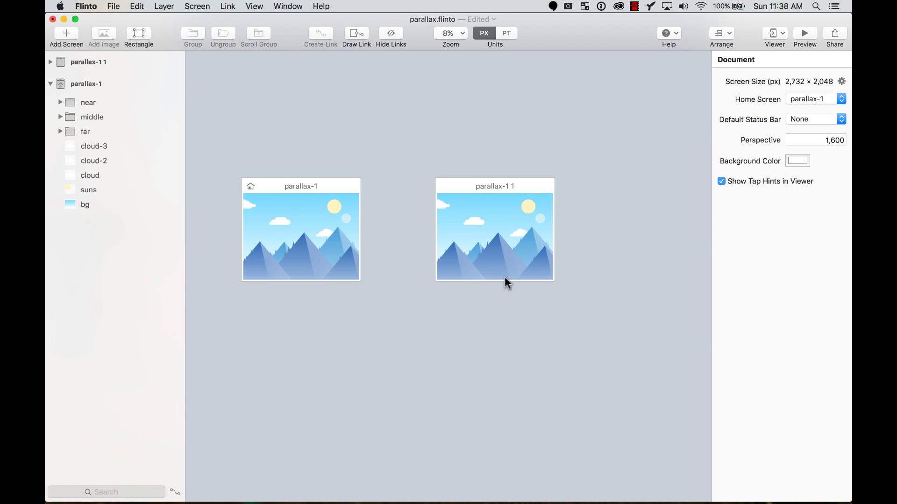
Step: On the duplicated parallax-1 1 screen, move the near group past the screen's left edge to X -10,069, keeping Y at 382
{"action": "left_click", "coordinate": [485, 278]}
{"action": "key", "text": "super+z"}
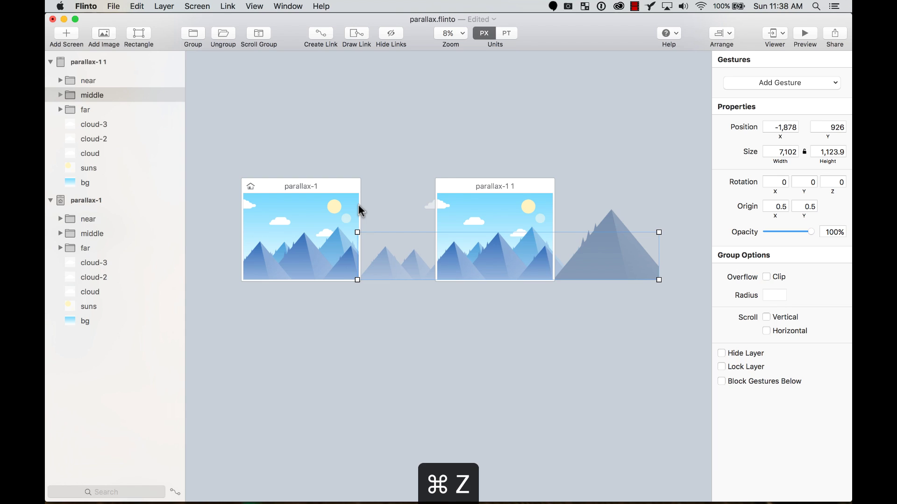
{"action": "left_click", "coordinate": [118, 82]}
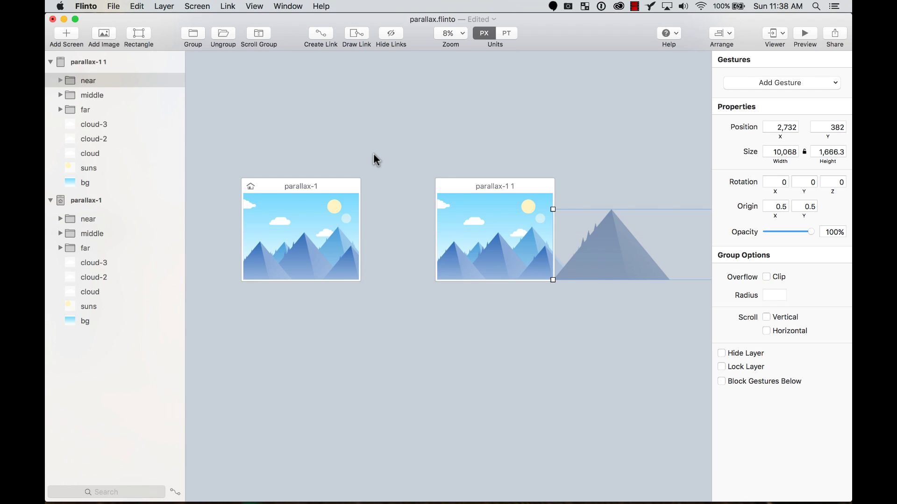
{"action": "key", "text": "super+minus"}
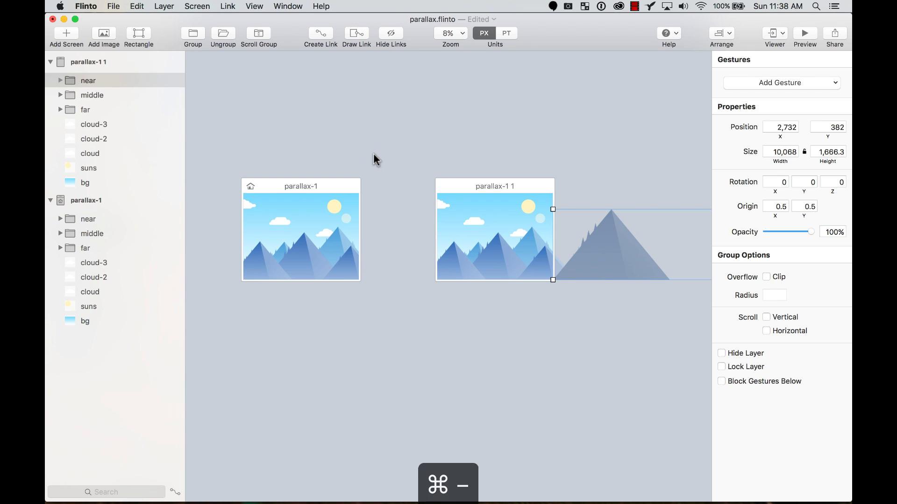
{"action": "scroll", "coordinate": [459, 201], "scroll_direction": "right", "scroll_amount": 5}
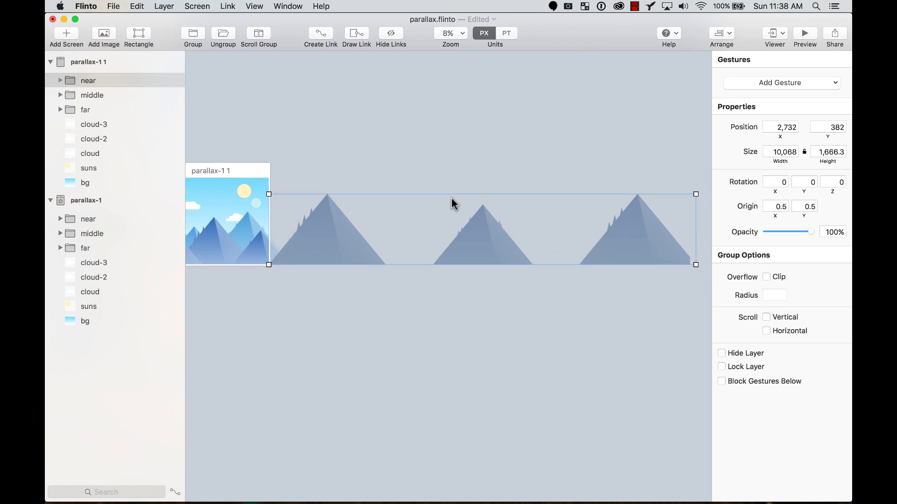
{"action": "left_click_drag", "start_coordinate": [651, 251], "coordinate": [397, 252]}
{"action": "left_click_drag", "start_coordinate": [537, 260], "coordinate": [270, 267]}
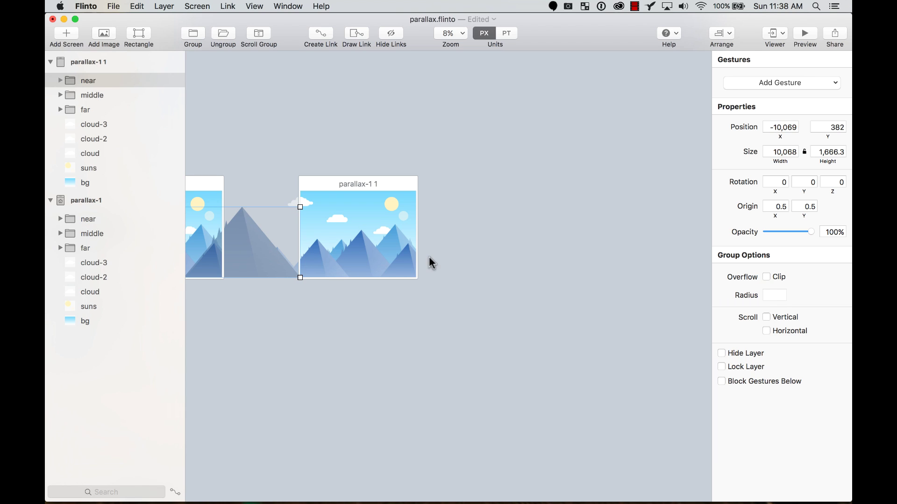
Step: Move the middle mountain group on the parallax-1 1 screen left to X about -3,953, keeping its height position
{"action": "left_click", "coordinate": [377, 267]}
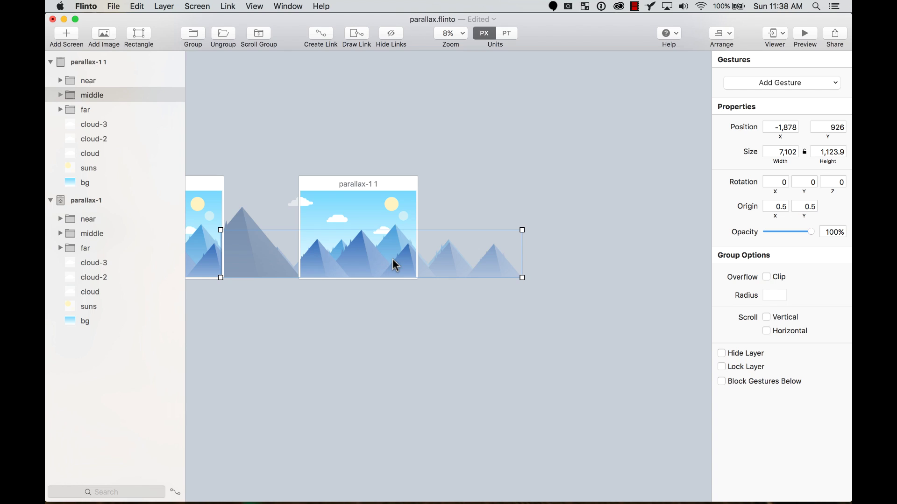
{"action": "left_click_drag", "start_coordinate": [486, 274], "coordinate": [408, 269]}
{"action": "scroll", "coordinate": [410, 269], "scroll_direction": "left", "scroll_amount": 10}
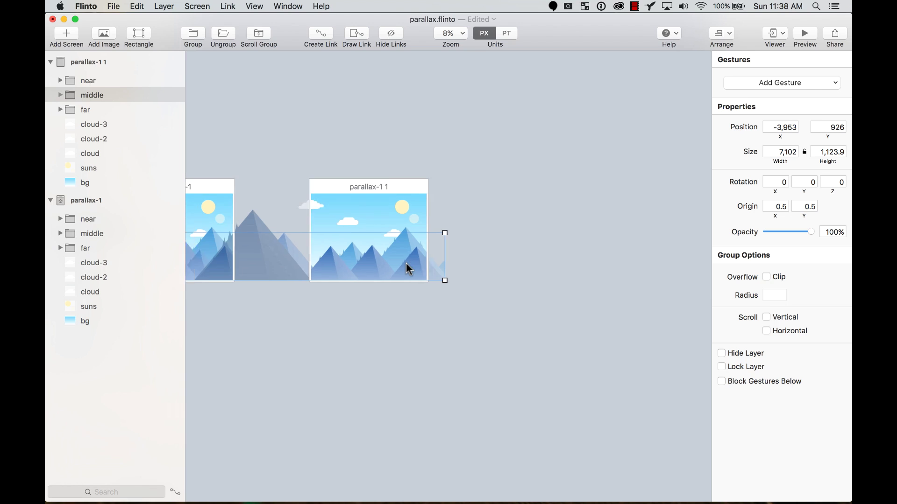
Step: Move the middle mountain group on the original parallax-1 screen right to X -448, keeping Y at 926
{"action": "left_click", "coordinate": [376, 338]}
{"action": "left_click_drag", "start_coordinate": [304, 272], "coordinate": [360, 281]}
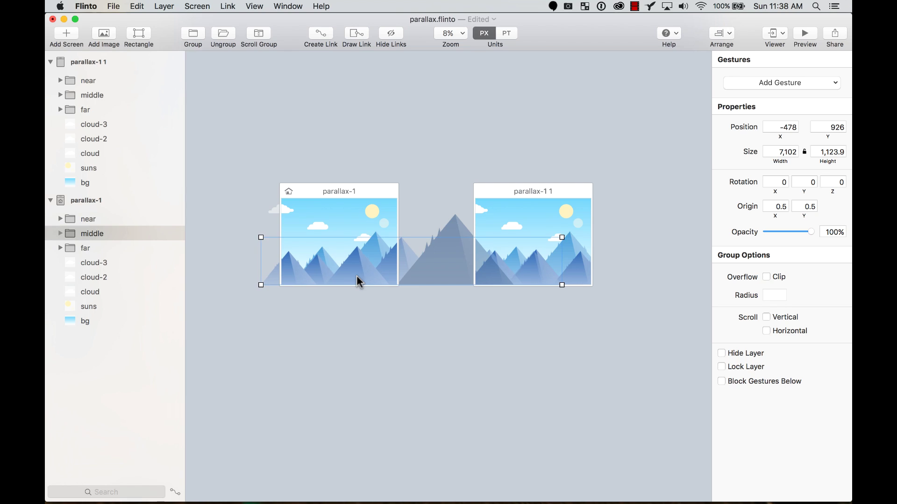
{"action": "key", "text": "shift+Right"}
{"action": "key", "text": "shift+Right"}
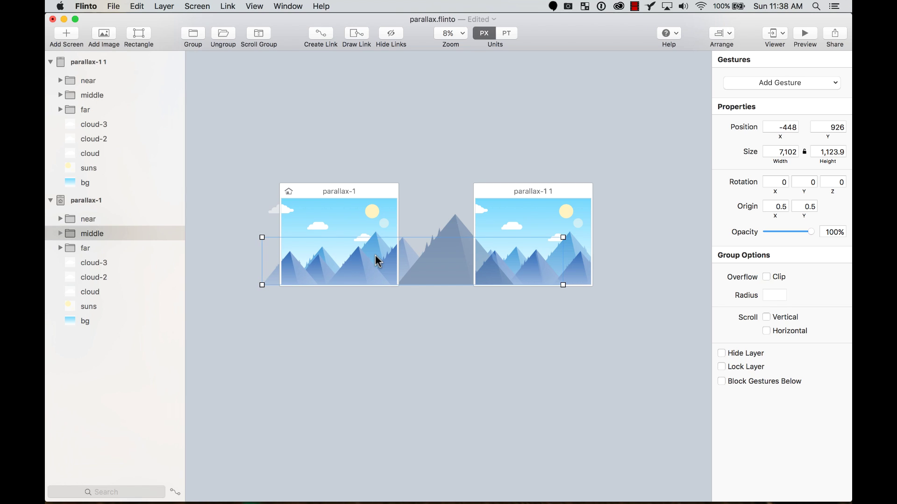
Step: Center the far group horizontally on the original parallax-1 screen and nudge it right to X -482
{"action": "left_click", "coordinate": [382, 239]}
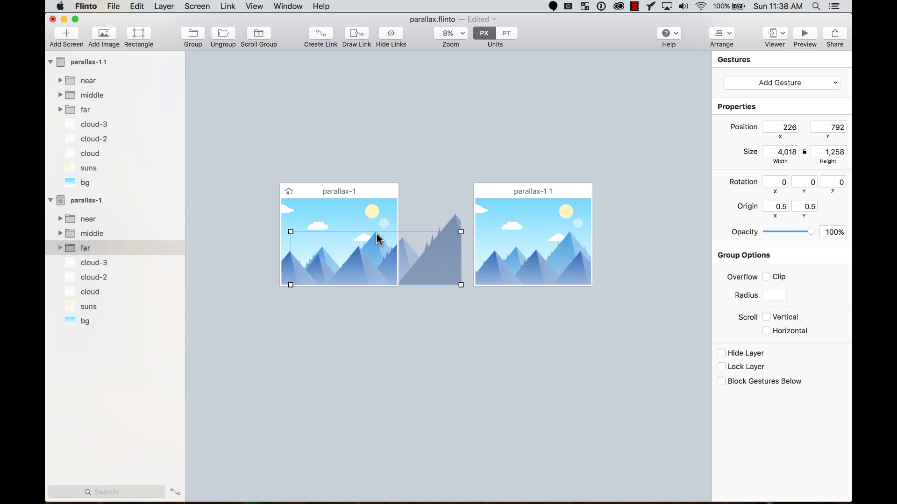
{"action": "left_click", "coordinate": [730, 34]}
{"action": "left_click", "coordinate": [746, 59]}
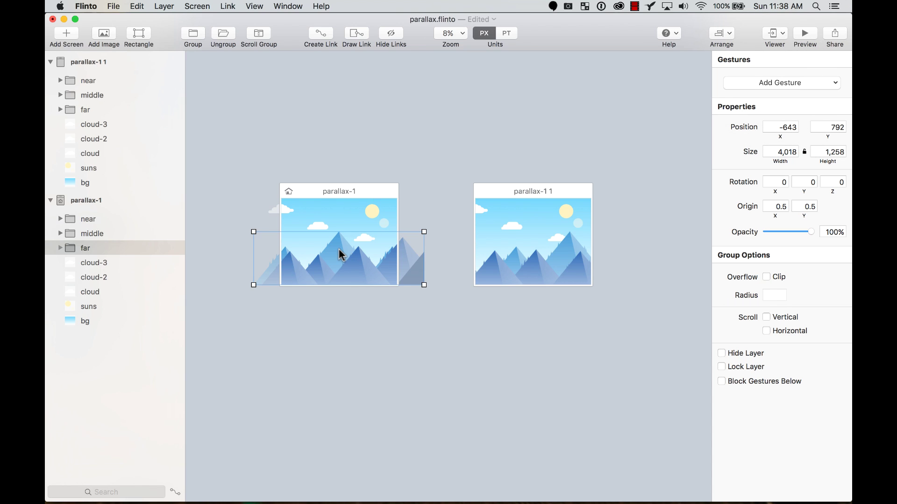
{"action": "key", "text": "shift+Right"}
{"action": "key", "text": "shift+Right"}
{"action": "key", "text": "shift+Right"}
{"action": "key", "text": "shift+Right"}
{"action": "key", "text": "shift+Right"}
{"action": "key", "text": "shift+Right"}
{"action": "key", "text": "shift+Right"}
{"action": "key", "text": "shift+Right"}
{"action": "key", "text": "shift+Right"}
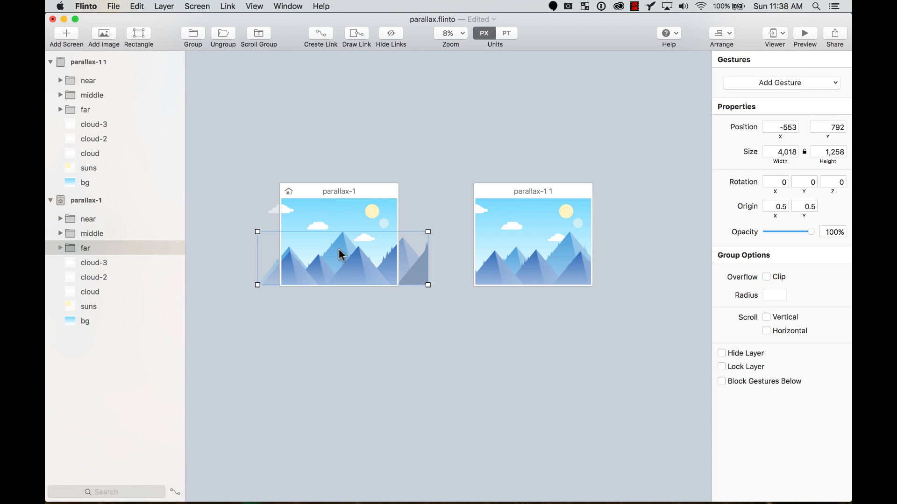
{"action": "key", "text": "shift+Right"}
{"action": "key", "text": "shift+Right"}
{"action": "key", "text": "shift+Right"}
{"action": "key", "text": "shift+Right"}
{"action": "key", "text": "shift+Right"}
{"action": "key", "text": "shift+Right"}
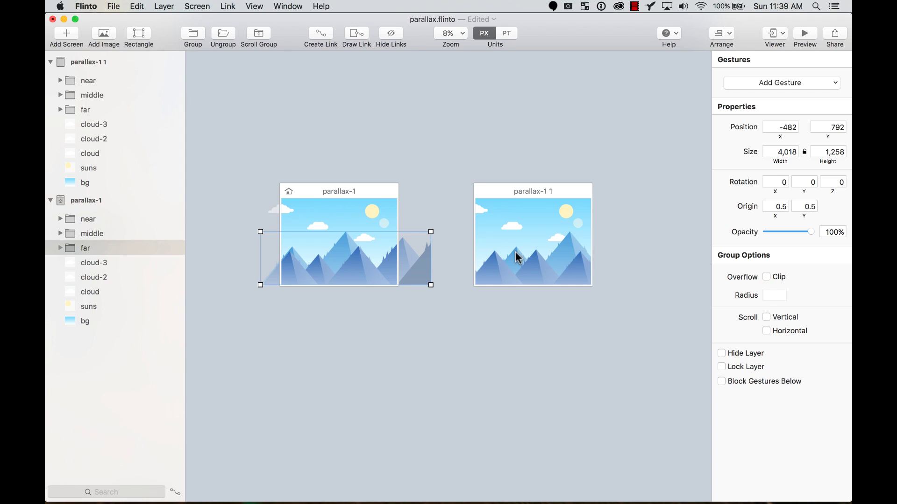
{"action": "left_click", "coordinate": [567, 245]}
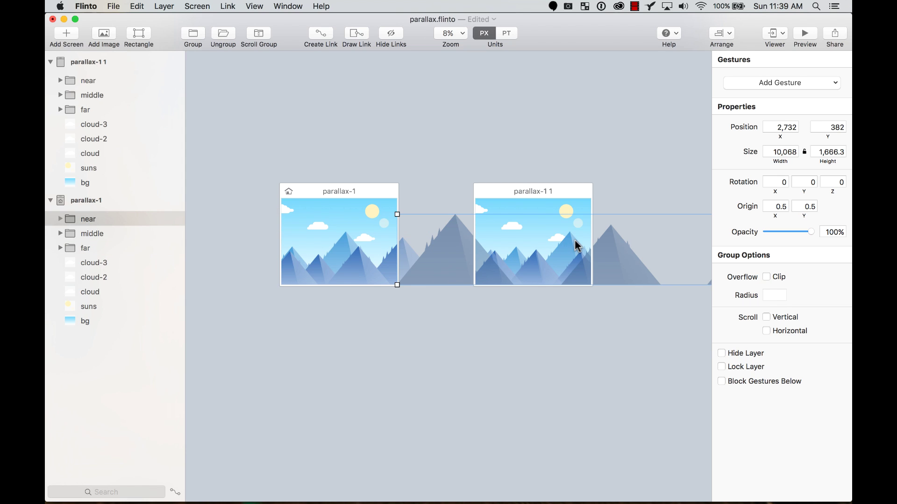
{"action": "left_click", "coordinate": [113, 247]}
{"action": "left_click", "coordinate": [538, 192]}
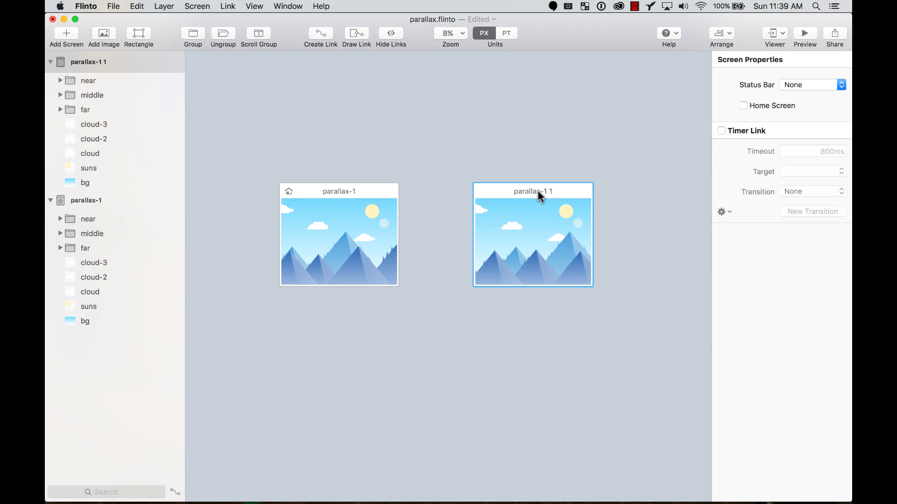
{"action": "left_click", "coordinate": [108, 247]}
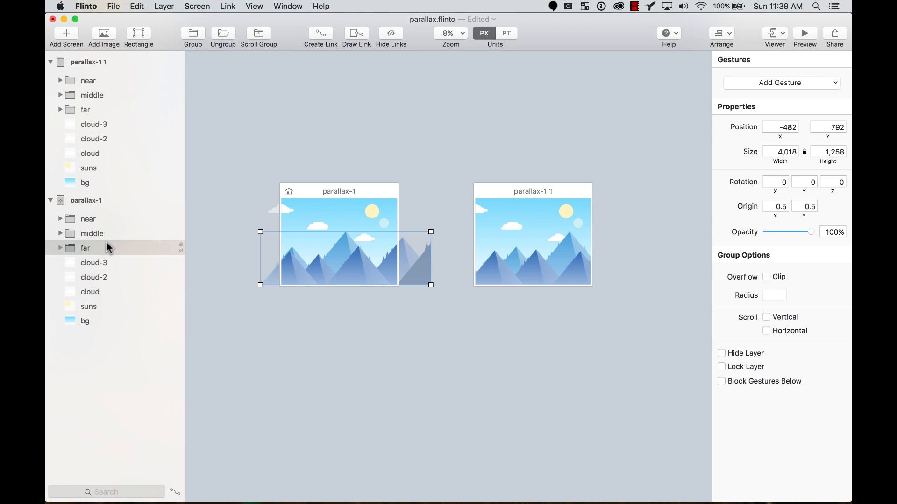
{"action": "left_click", "coordinate": [556, 193]}
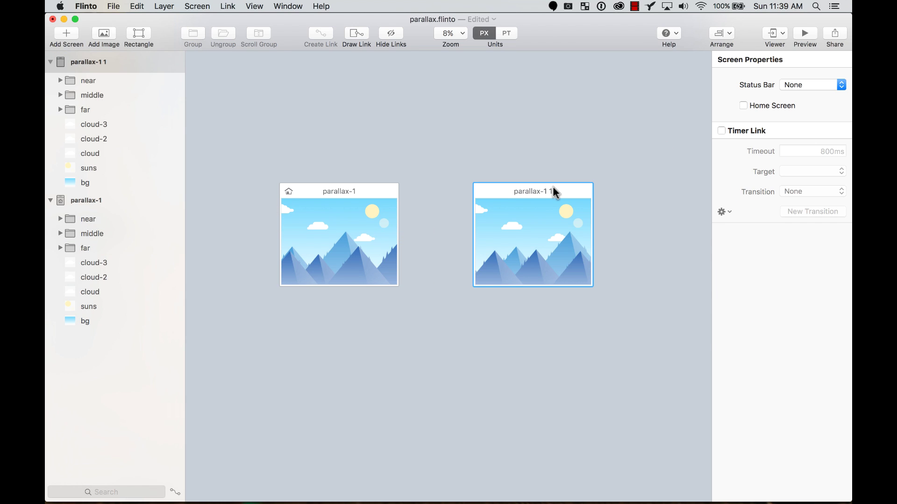
Step: Center the far mountain group horizontally on the duplicated parallax-1 1 screen
{"action": "left_click", "coordinate": [105, 110]}
{"action": "left_click", "coordinate": [724, 34]}
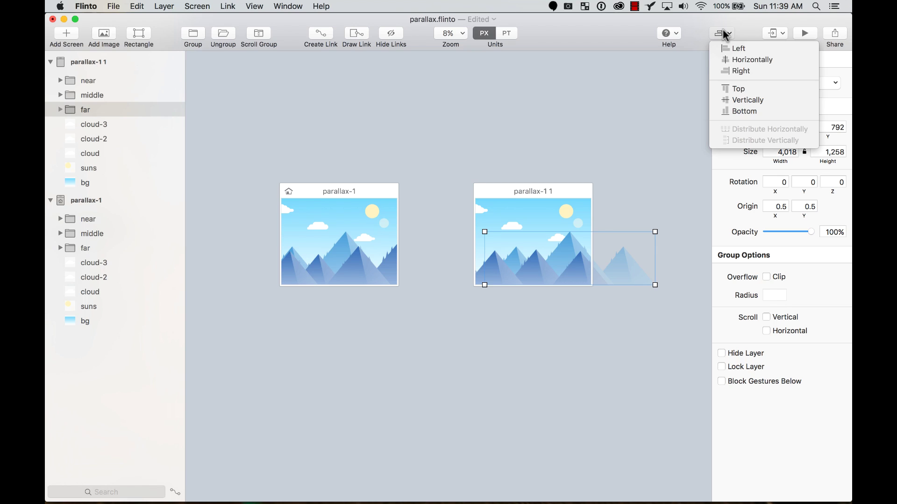
{"action": "left_click", "coordinate": [747, 60]}
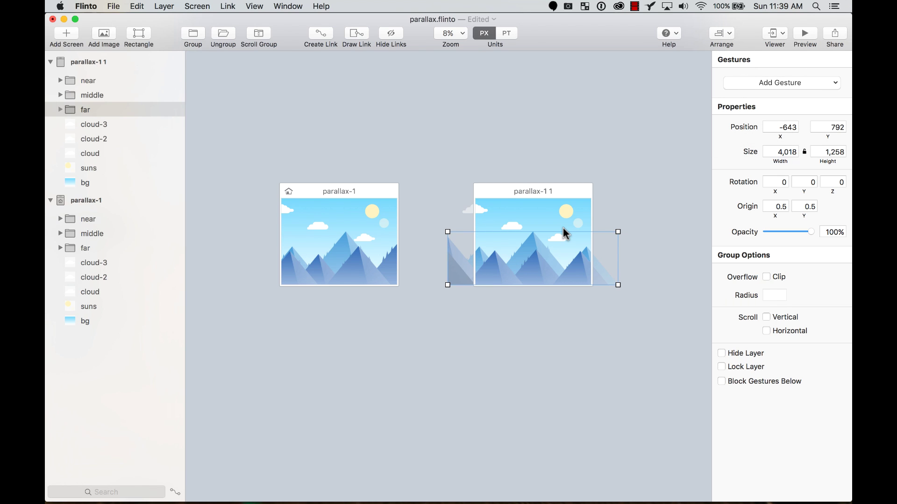
Step: Shift the middle group on the parallax-1 1 screen slightly further left to X about -4,073
{"action": "left_click", "coordinate": [486, 280]}
{"action": "left_click", "coordinate": [496, 359]}
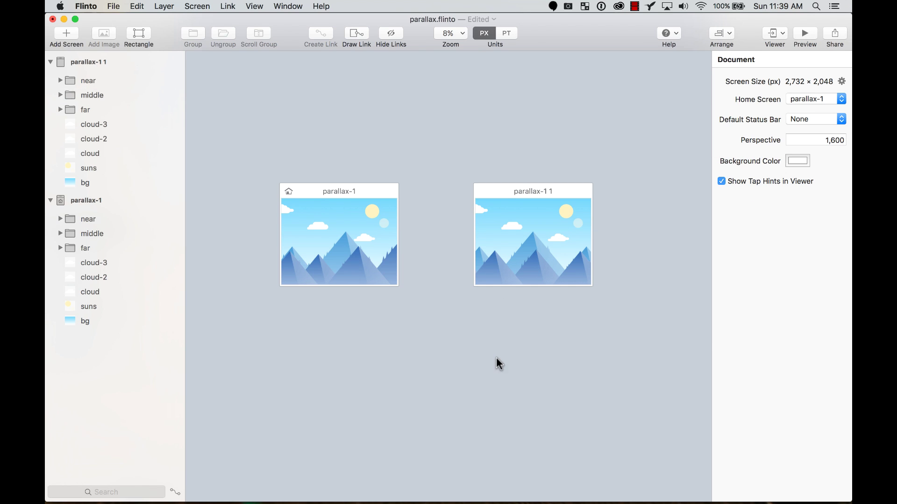
{"action": "mouse_move", "coordinate": [499, 276]}
{"action": "left_mouse_down"}
{"action": "mouse_move", "coordinate": [521, 277]}
{"action": "mouse_move", "coordinate": [496, 280]}
{"action": "left_mouse_up"}
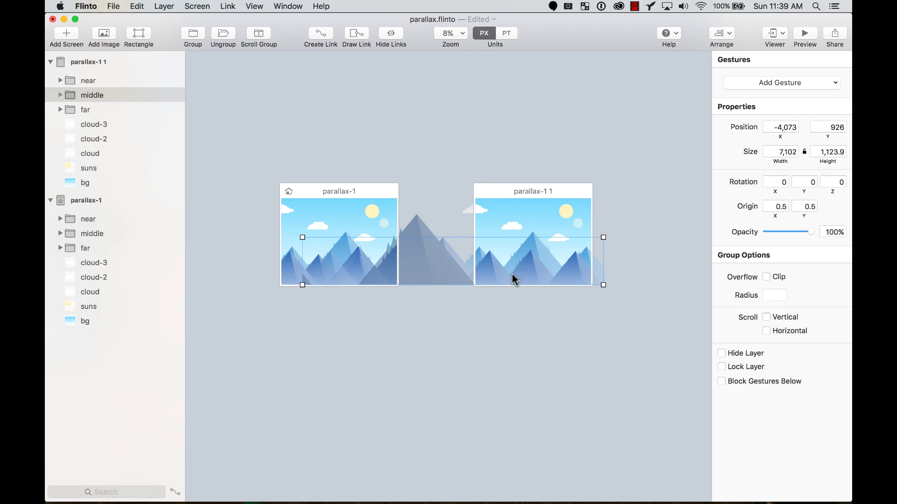
{"action": "left_click", "coordinate": [494, 366]}
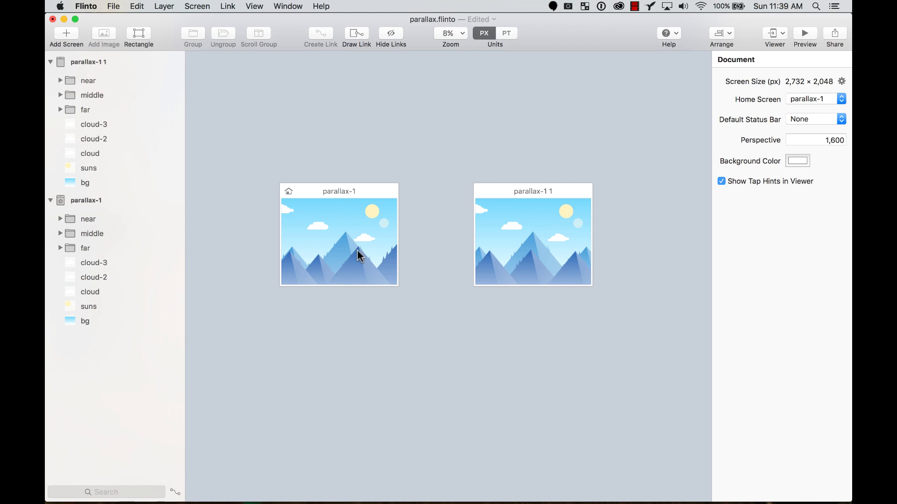
Step: Shift the middle group on the original parallax-1 screen further right to X about -121 and select that screen
{"action": "key", "text": "cmd+equal"}
{"action": "left_click", "coordinate": [306, 292]}
{"action": "scroll", "coordinate": [306, 293], "scroll_direction": "left", "scroll_amount": 5}
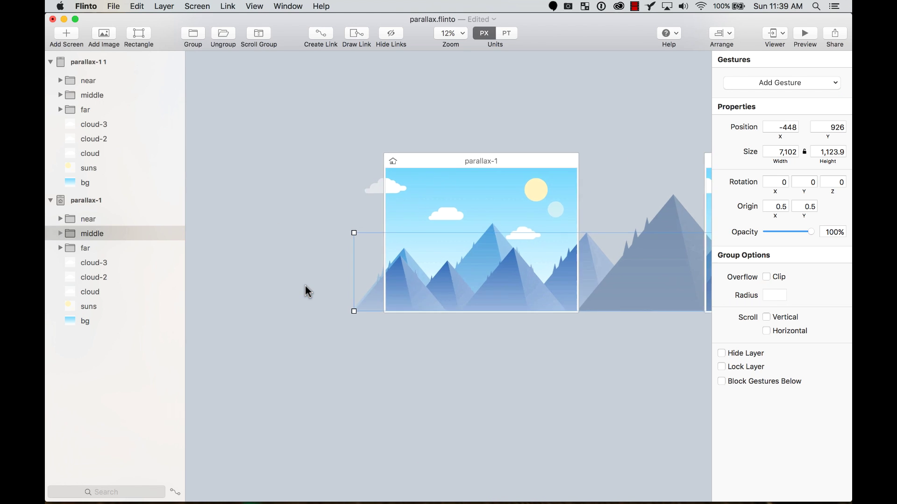
{"action": "left_click_drag", "start_coordinate": [415, 296], "coordinate": [437, 299]}
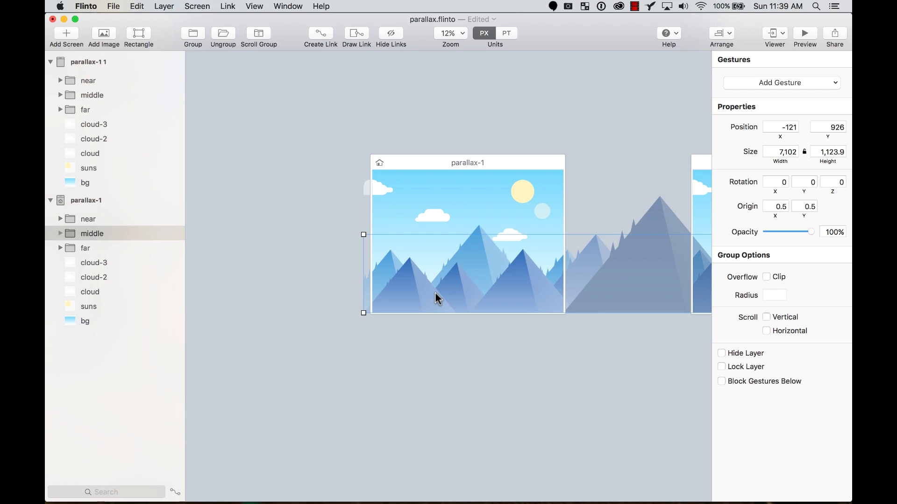
{"action": "key", "text": "cmd+minus"}
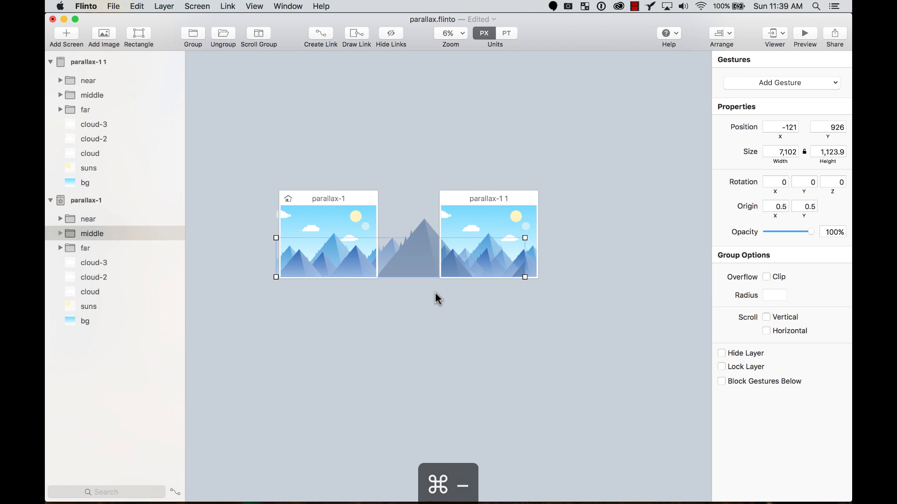
{"action": "left_click", "coordinate": [437, 132]}
{"action": "left_click", "coordinate": [322, 200]}
{"action": "key", "text": "super+equal"}
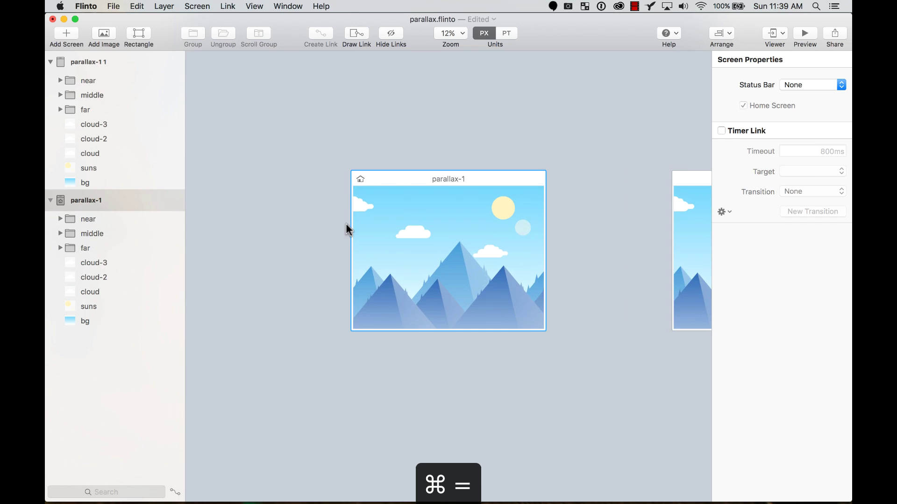
Step: Compare the layer positions on the parallax-1 and parallax-1 1 screens, checking the clouds on the original screen
{"action": "scroll", "coordinate": [346, 228], "scroll_direction": "right", "scroll_amount": 5}
{"action": "scroll", "coordinate": [346, 228], "scroll_direction": "left", "scroll_amount": 5}
{"action": "scroll", "coordinate": [346, 228], "scroll_direction": "right", "scroll_amount": 2}
{"action": "scroll", "coordinate": [346, 229], "scroll_direction": "right", "scroll_amount": 5}
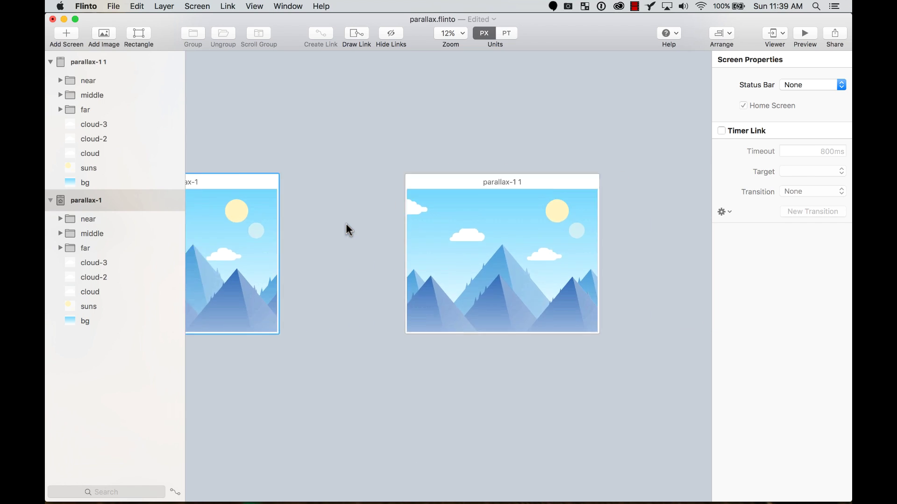
{"action": "scroll", "coordinate": [346, 229], "scroll_direction": "left", "scroll_amount": 5}
{"action": "left_click", "coordinate": [310, 233]}
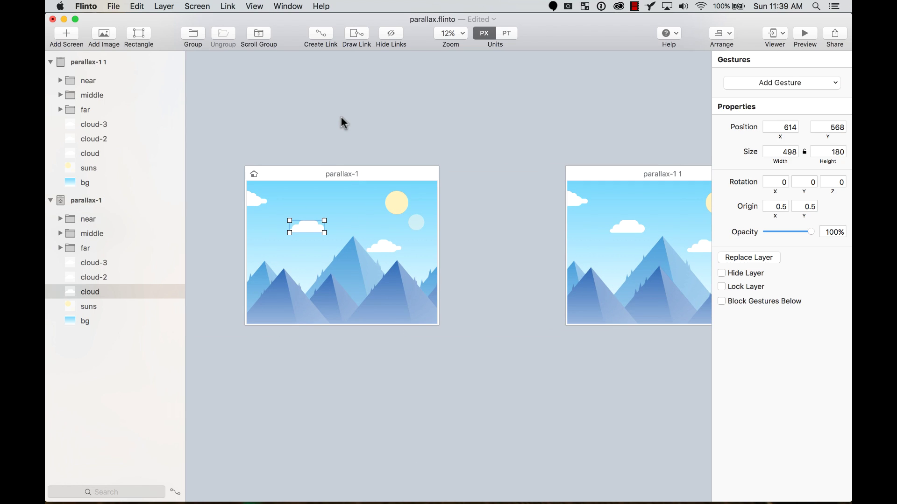
{"action": "left_click", "coordinate": [256, 202], "text": "shift"}
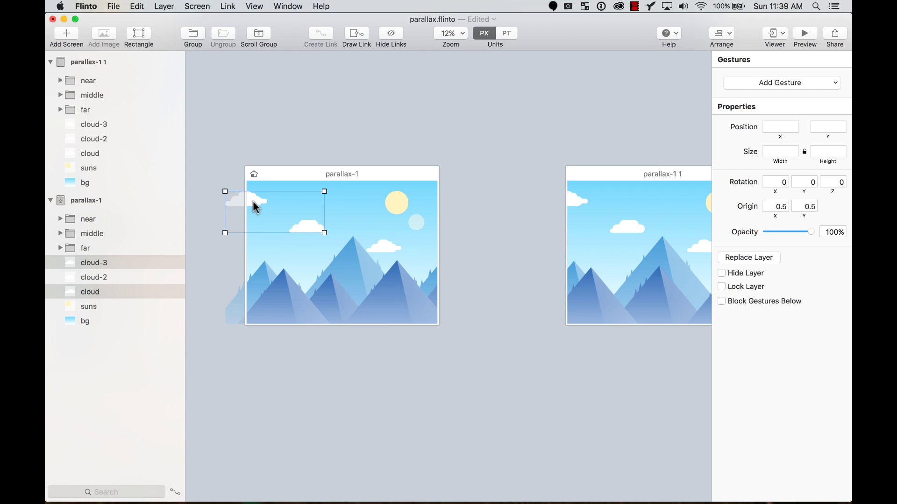
{"action": "left_click", "coordinate": [386, 249]}
{"action": "left_click", "coordinate": [353, 124]}
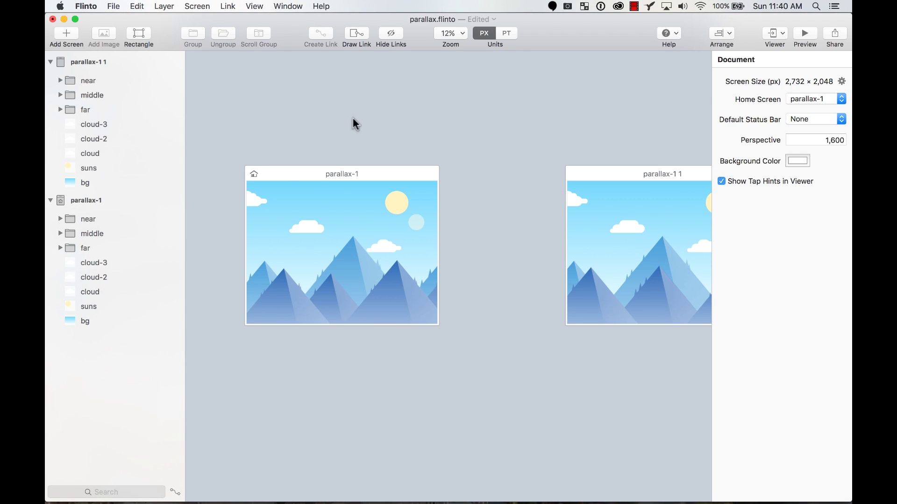
{"action": "left_click", "coordinate": [256, 204]}
Step: Nudge cloud-3, cloud-2 and cloud together slightly to the right on the parallax-1 1 screen
{"action": "scroll", "coordinate": [571, 200], "scroll_direction": "right", "scroll_amount": 5}
{"action": "left_click", "coordinate": [400, 212]}
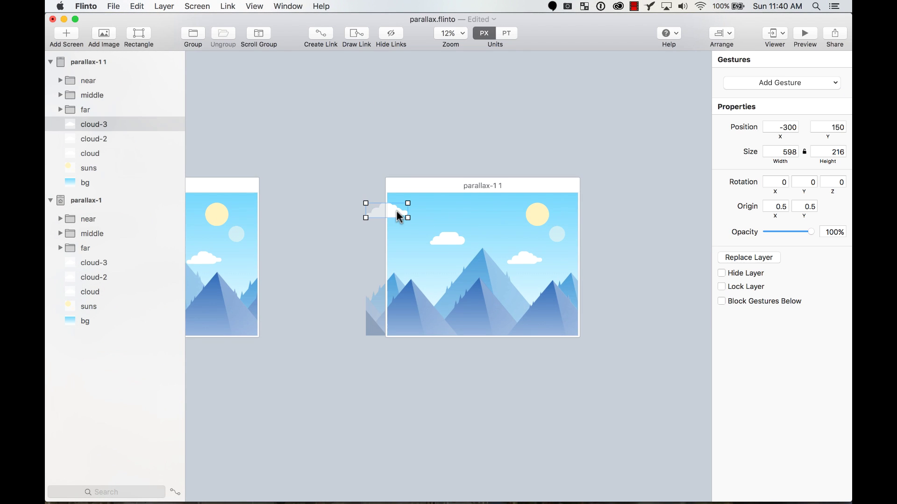
{"action": "left_click", "coordinate": [111, 150], "text": "shift"}
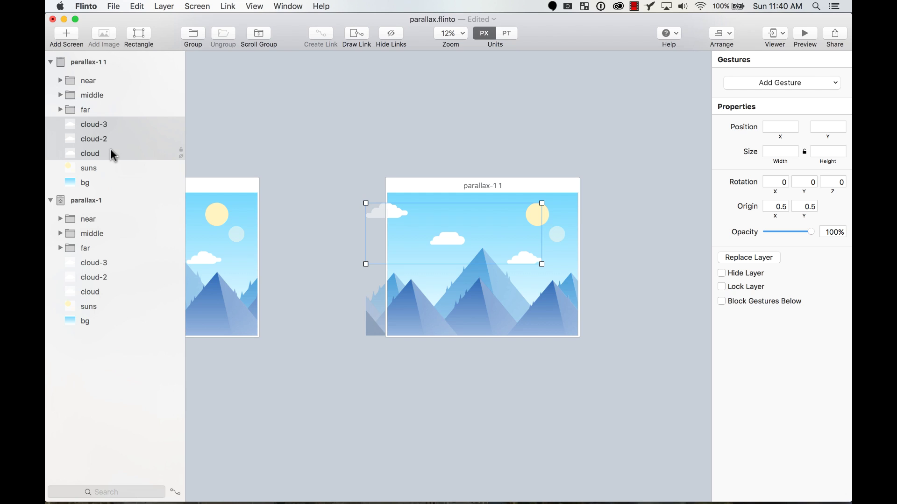
{"action": "key", "text": "shift+Right"}
{"action": "key", "text": "shift+Right"}
{"action": "key", "text": "shift+Right"}
{"action": "key", "text": "shift+Right"}
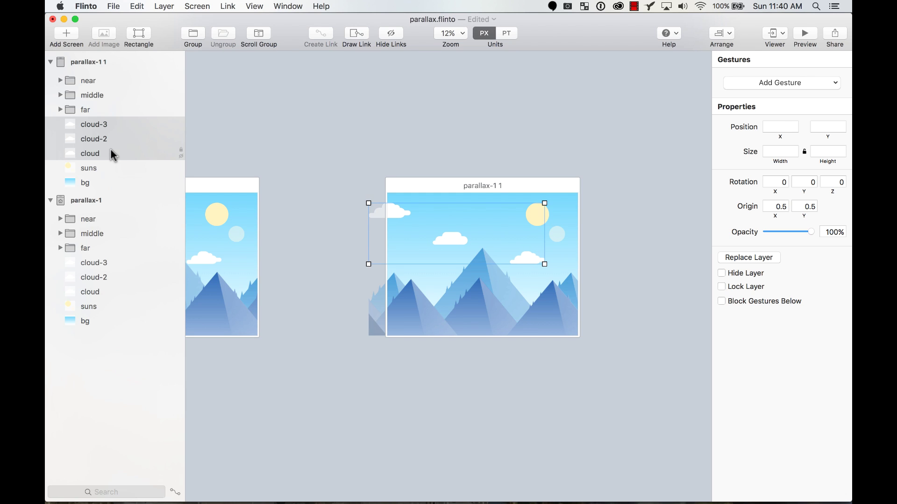
{"action": "key", "text": "shift+Right"}
{"action": "key", "text": "shift+Right"}
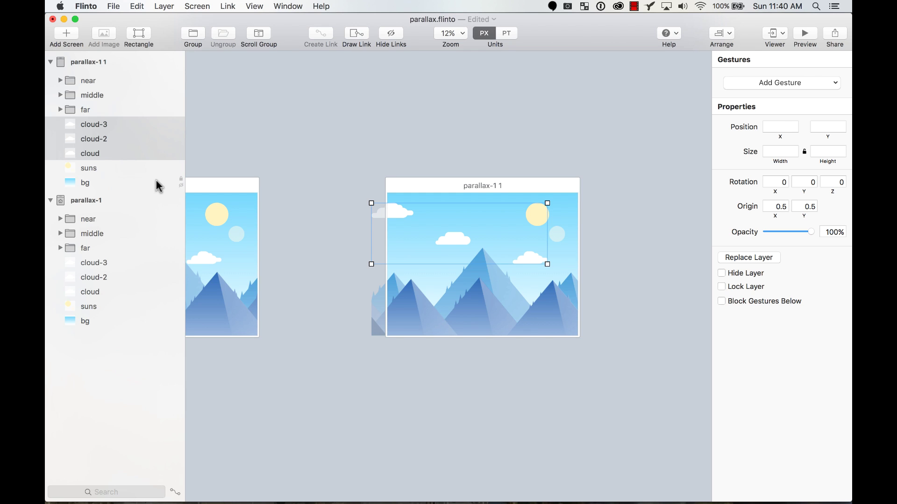
Step: Nudge the suns layer on the parallax-1 1 screen up to Y 120
{"action": "left_click", "coordinate": [105, 170]}
{"action": "key", "text": "shift+Up"}
{"action": "key", "text": "shift+Up"}
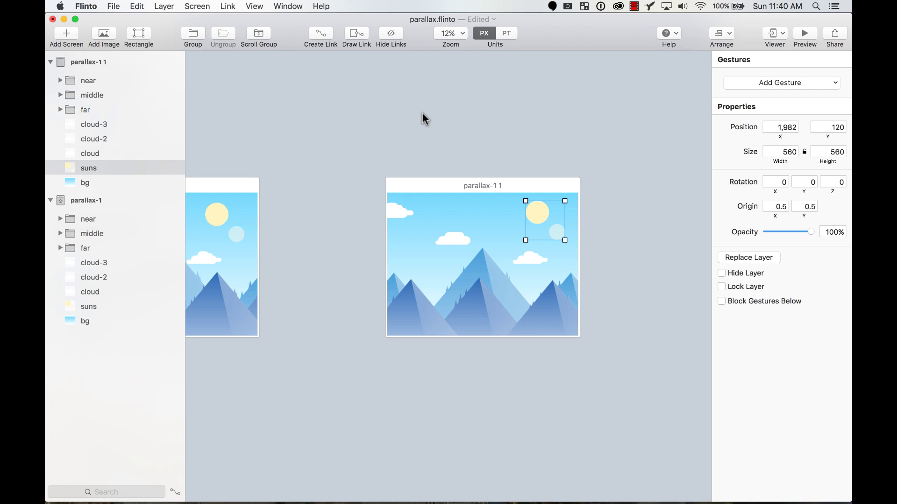
Step: Add a Left Swipe gesture to the middle mountain group on the original parallax-1 screen
{"action": "key", "text": "super+minus"}
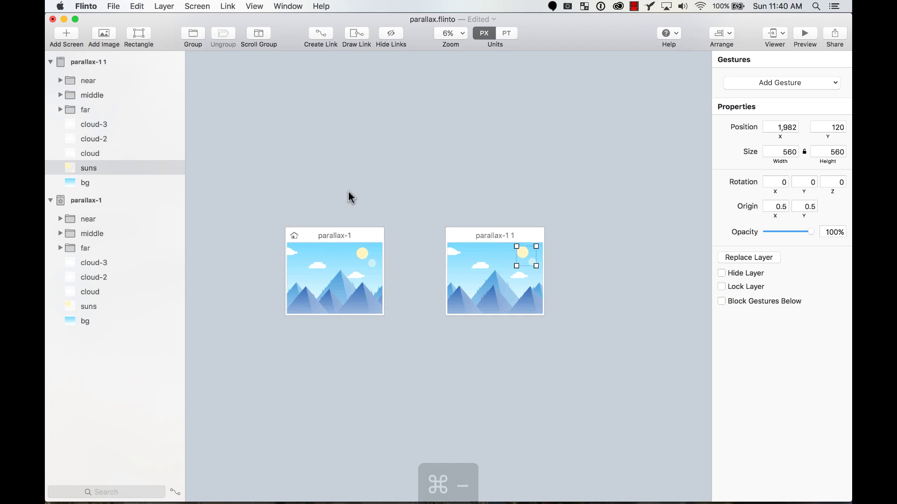
{"action": "left_click", "coordinate": [344, 239]}
{"action": "key", "text": "super+equal"}
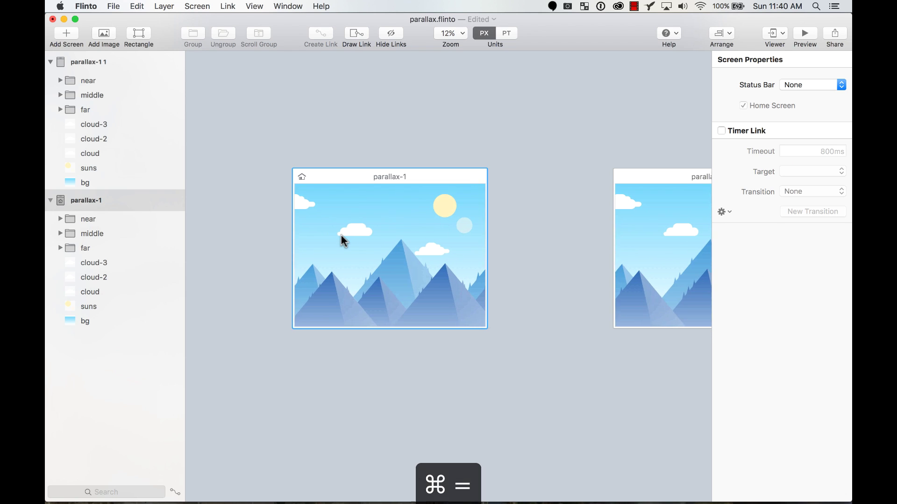
{"action": "scroll", "coordinate": [373, 180], "scroll_direction": "right", "scroll_amount": 3}
{"action": "left_click", "coordinate": [394, 271]}
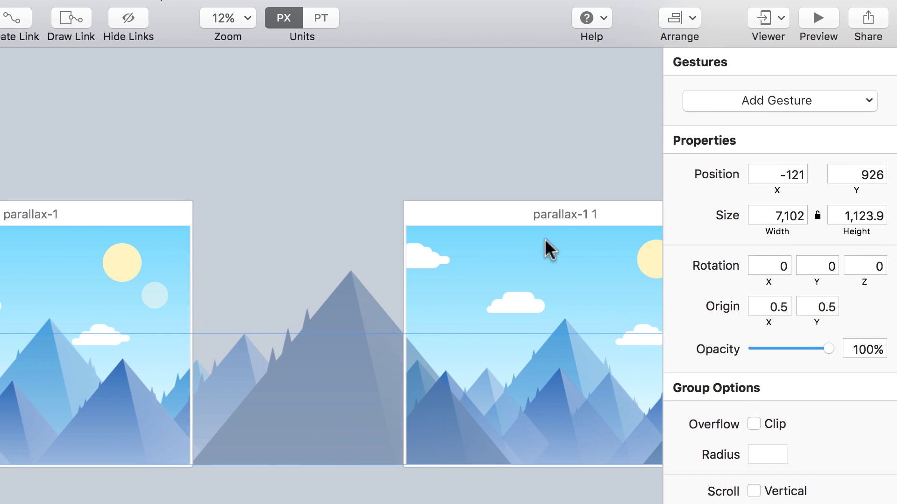
{"action": "left_click", "coordinate": [750, 92]}
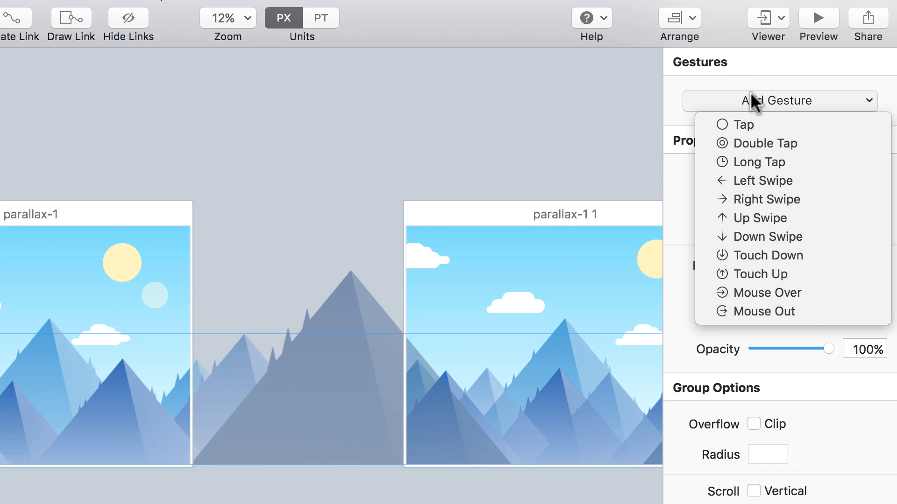
{"action": "left_click", "coordinate": [795, 181]}
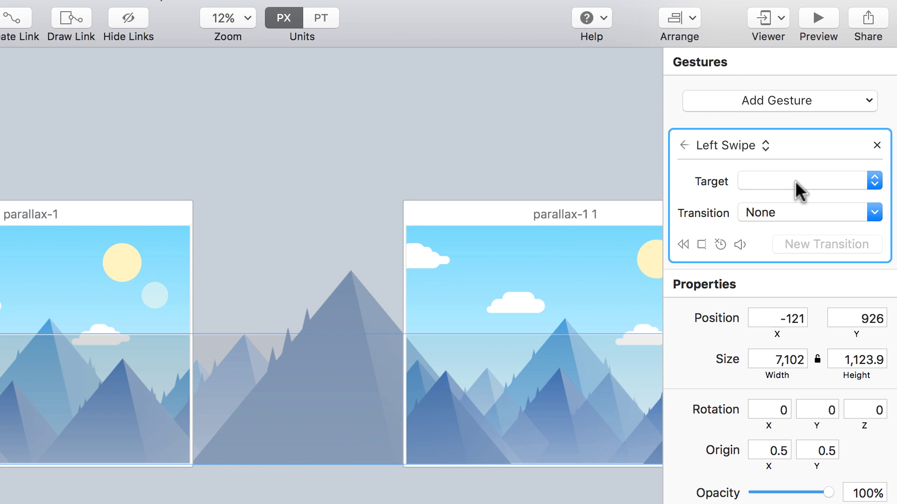
Step: Add a Tap gesture to the middle group with parallax-1 1 as its target and create a new transition for it
{"action": "left_click", "coordinate": [779, 97]}
{"action": "left_click", "coordinate": [776, 122]}
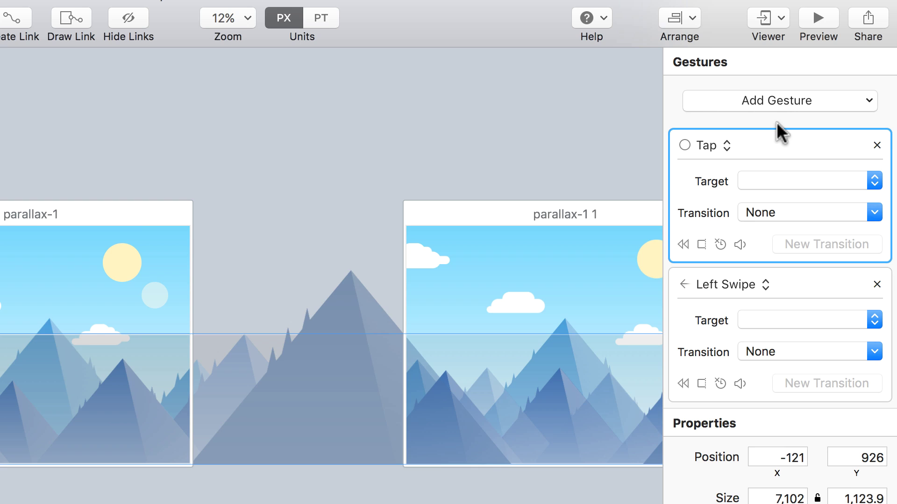
{"action": "left_click", "coordinate": [746, 183]}
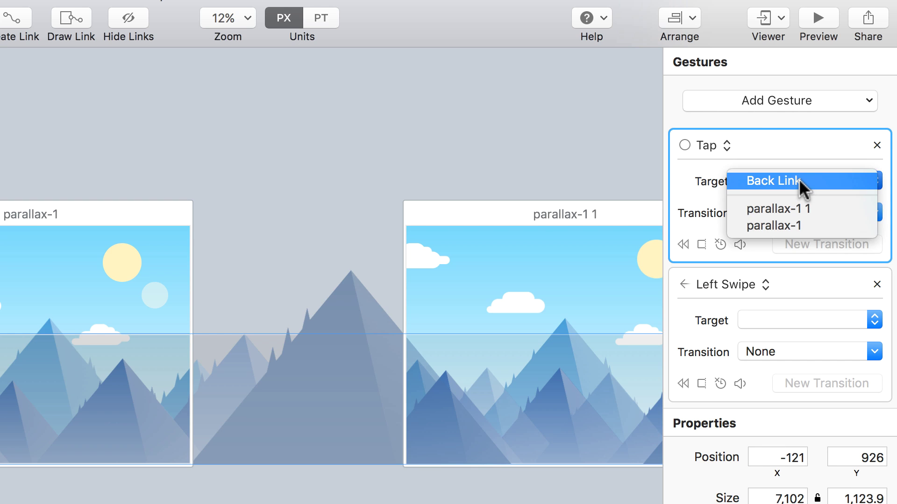
{"action": "left_click", "coordinate": [816, 209]}
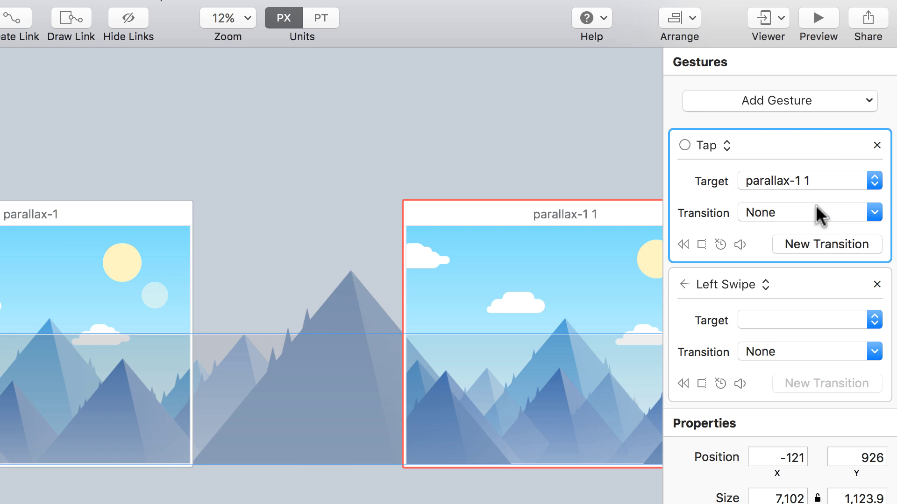
{"action": "left_click", "coordinate": [838, 241]}
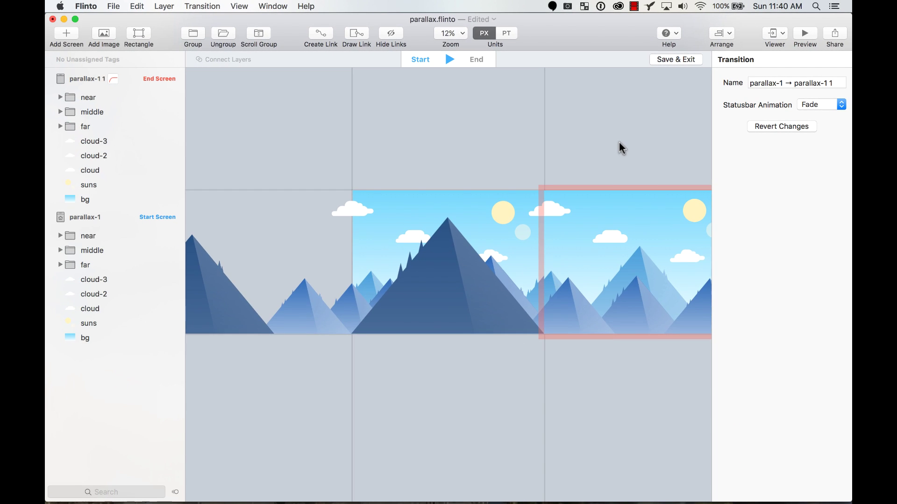
Step: Move the transition's end screen to X 0 so it lies exactly over the start screen
{"action": "key", "text": "super+minus"}
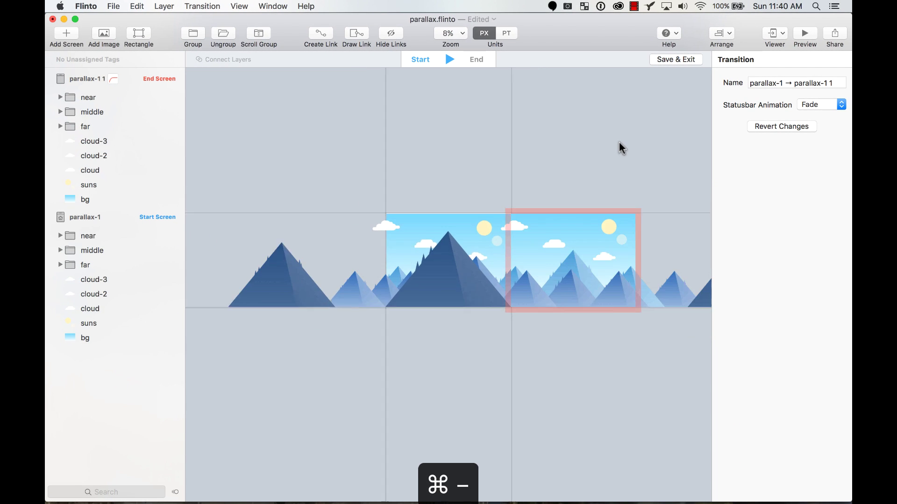
{"action": "key", "text": "super+minus"}
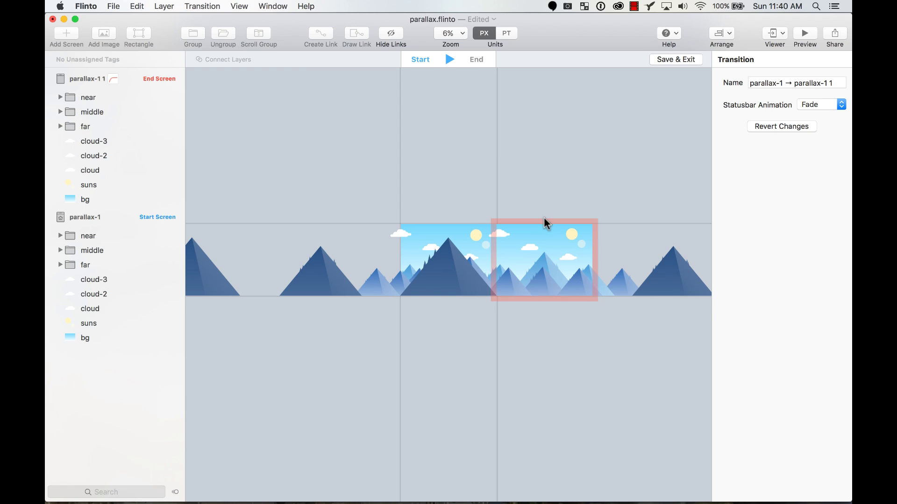
{"action": "left_click", "coordinate": [544, 221]}
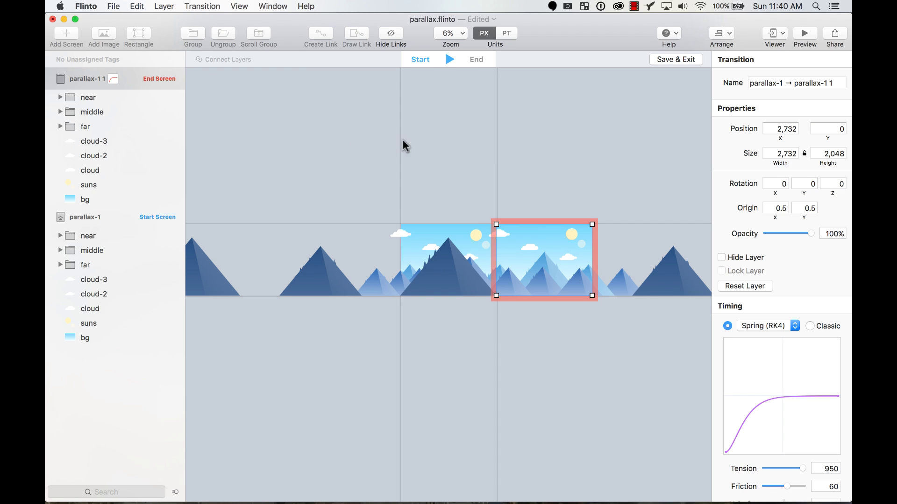
{"action": "left_click_drag", "start_coordinate": [541, 226], "coordinate": [444, 219]}
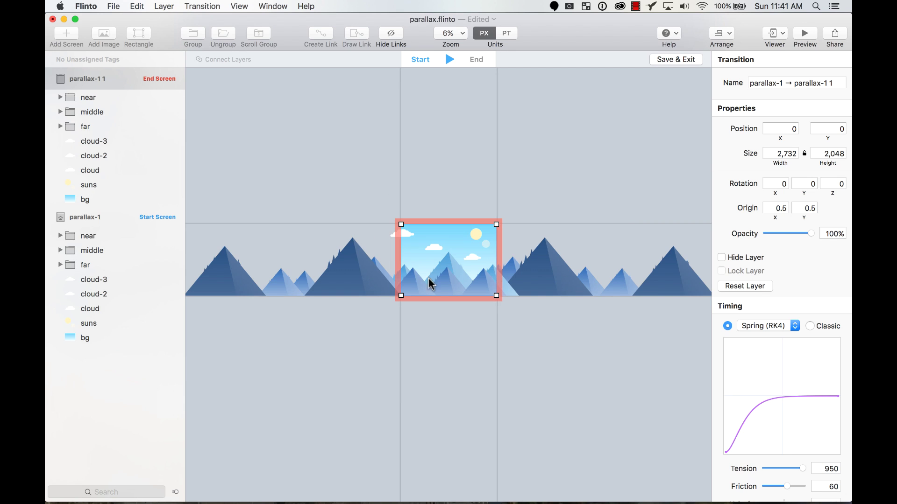
{"action": "key", "text": "super+equal"}
{"action": "left_click", "coordinate": [429, 138]}
{"action": "left_click", "coordinate": [427, 184]}
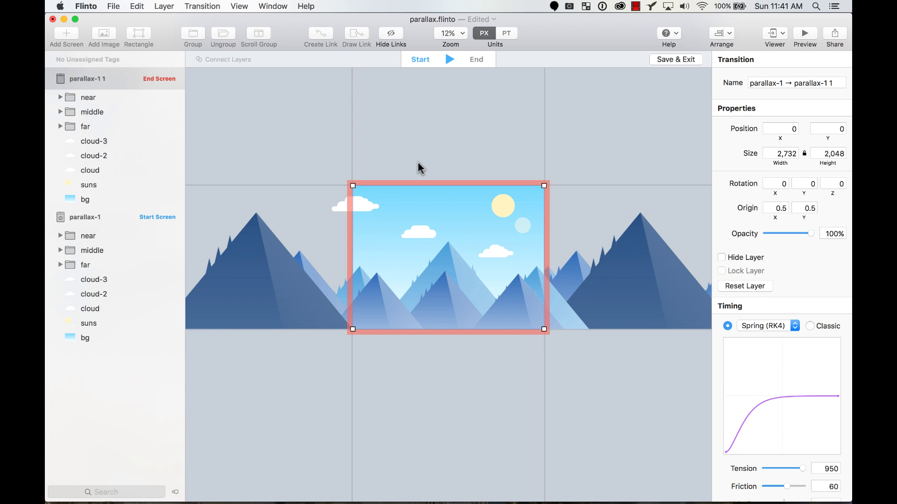
Step: Connect the near groups of the start and end screens, and likewise connect the two middle groups
{"action": "left_click", "coordinate": [105, 98]}
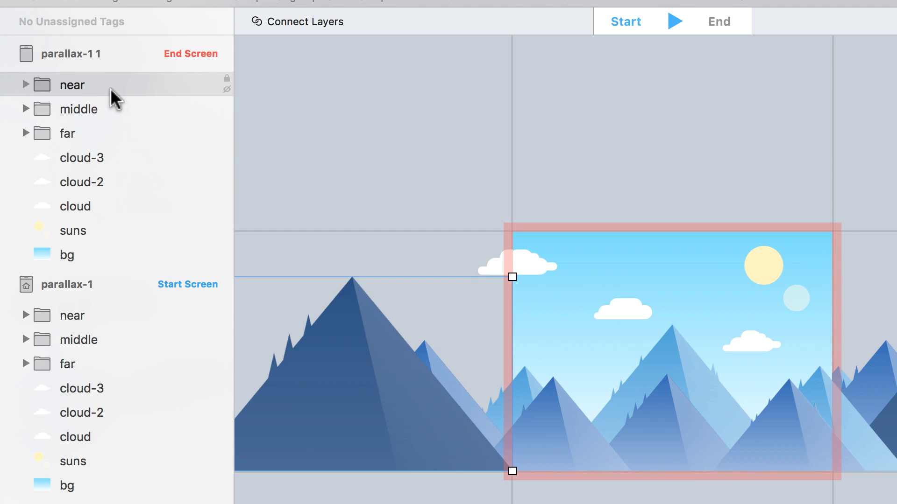
{"action": "left_click", "coordinate": [105, 315]}
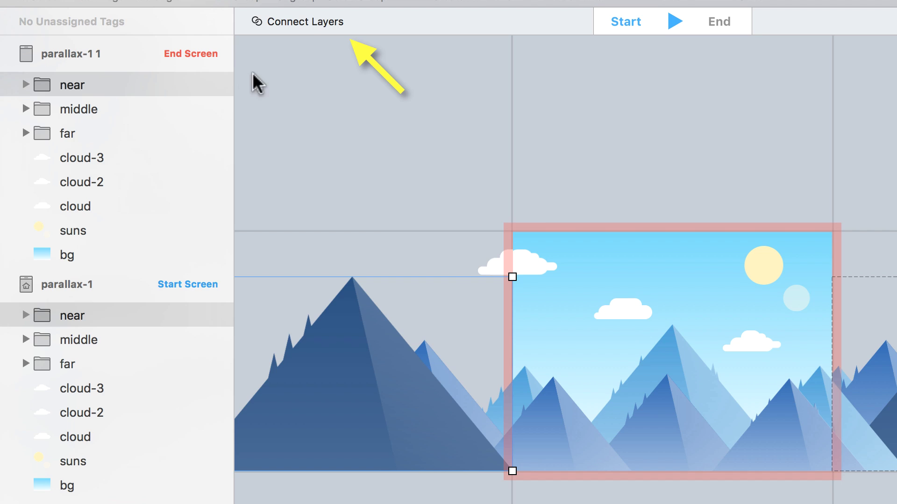
{"action": "left_click", "coordinate": [299, 22]}
{"action": "left_click", "coordinate": [140, 112]}
{"action": "left_click", "coordinate": [97, 343], "text": "super"}
{"action": "left_click", "coordinate": [308, 22]}
Step: Connect the far group on the end screen with the far group on the start screen
{"action": "left_click", "coordinate": [141, 135]}
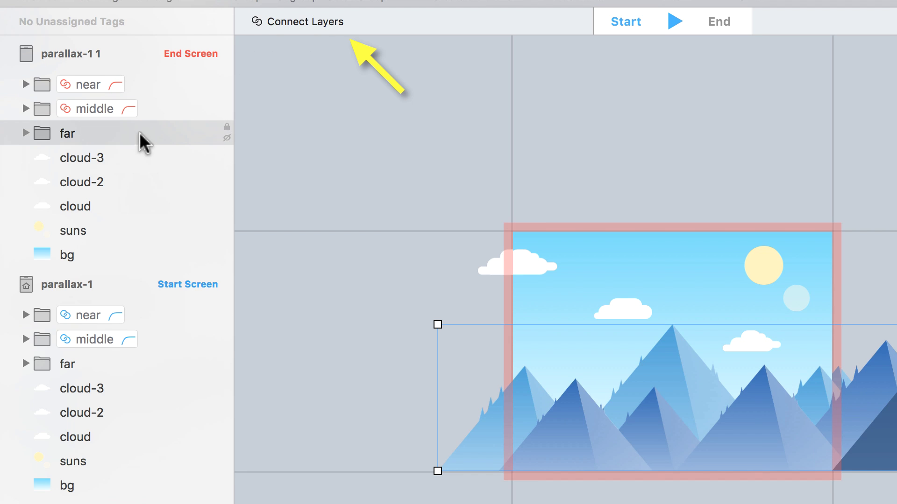
{"action": "left_click", "coordinate": [101, 349], "text": "super"}
{"action": "left_click", "coordinate": [125, 363]}
{"action": "left_click", "coordinate": [133, 133], "text": "super"}
{"action": "left_click", "coordinate": [290, 22]}
Step: Connect the cloud-3 layers of the start and end screens, and likewise the two cloud-2 layers
{"action": "left_click", "coordinate": [114, 161]}
{"action": "left_click", "coordinate": [96, 391], "text": "super"}
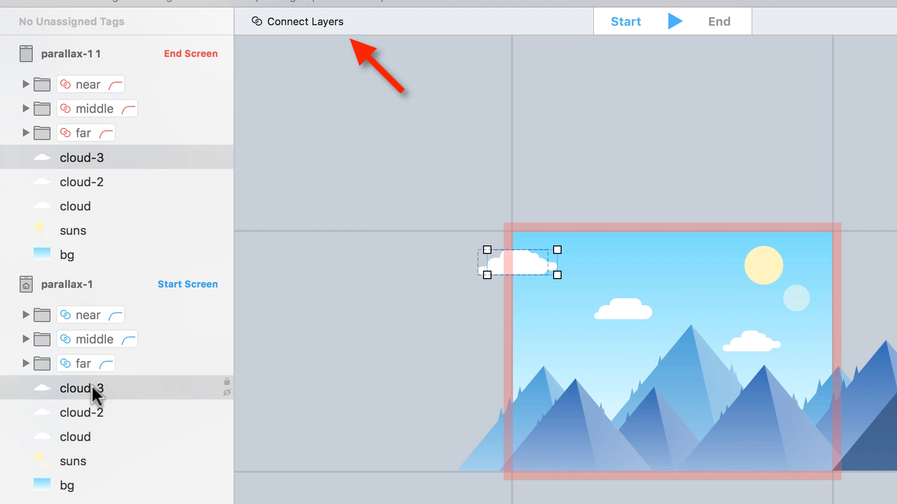
{"action": "left_click", "coordinate": [289, 22]}
{"action": "left_click", "coordinate": [116, 183]}
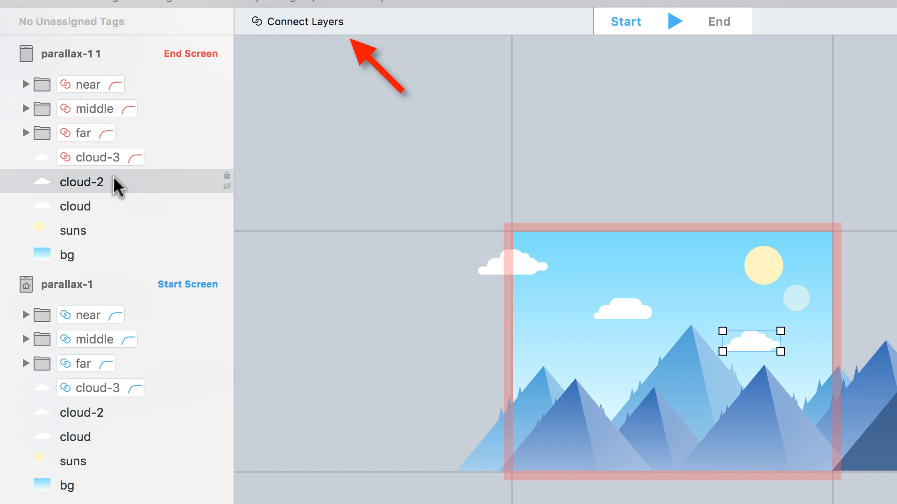
{"action": "left_click", "coordinate": [96, 415], "text": "super"}
{"action": "left_click", "coordinate": [331, 23]}
Step: Connect the cloud layers of the start and end screens, and likewise the two suns layers
{"action": "left_click", "coordinate": [136, 209]}
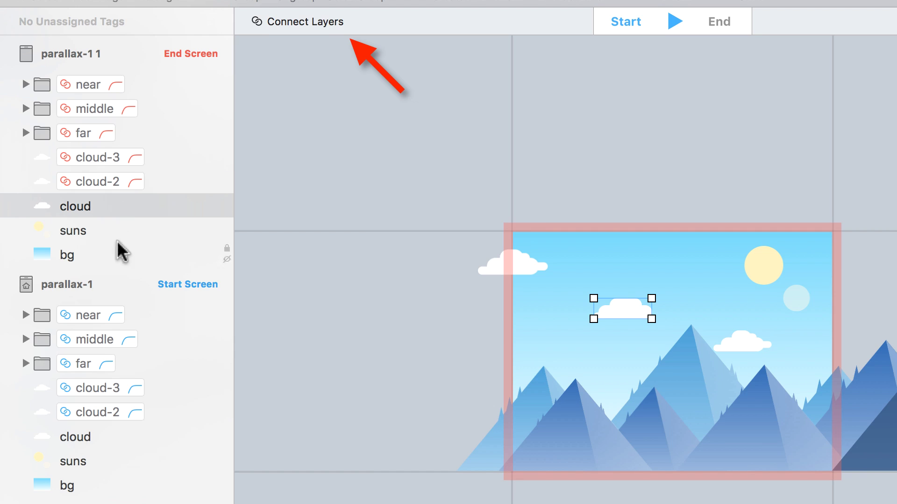
{"action": "left_click", "coordinate": [95, 437], "text": "super"}
{"action": "left_click", "coordinate": [313, 24]}
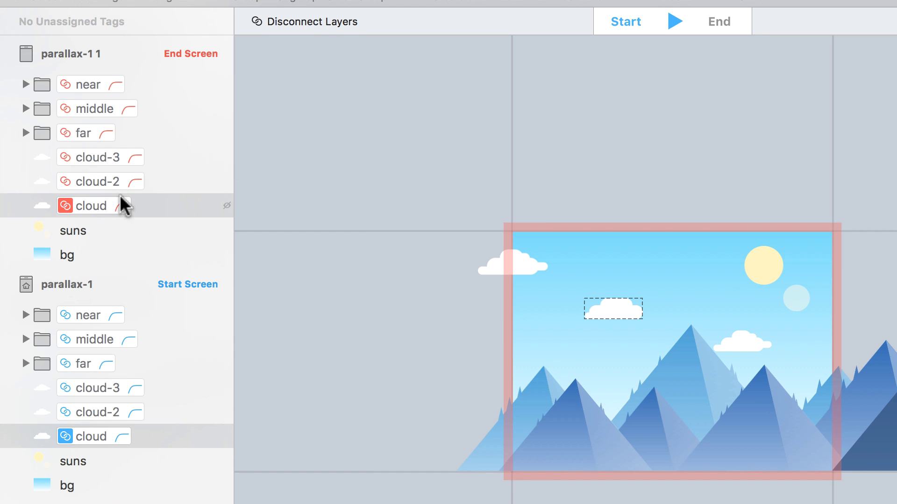
{"action": "left_click", "coordinate": [104, 234]}
{"action": "left_click", "coordinate": [96, 463], "text": "super"}
{"action": "left_click", "coordinate": [324, 25]}
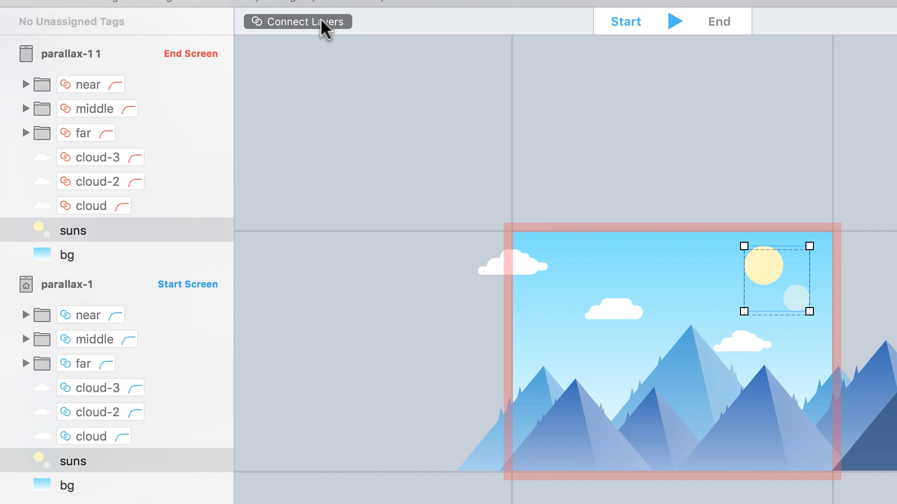
Step: Connect the bg layer on the end screen with the bg layer on the start screen
{"action": "left_click", "coordinate": [105, 255]}
{"action": "left_click", "coordinate": [90, 486], "text": "super"}
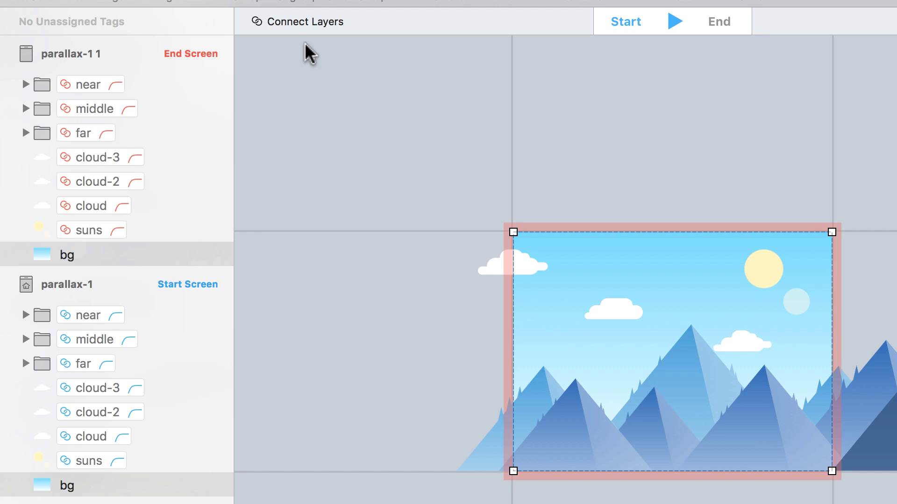
{"action": "left_click", "coordinate": [299, 23]}
Step: Play the transition back and forth between its start and end states several times to examine the parallax motion
{"action": "left_click", "coordinate": [677, 23]}
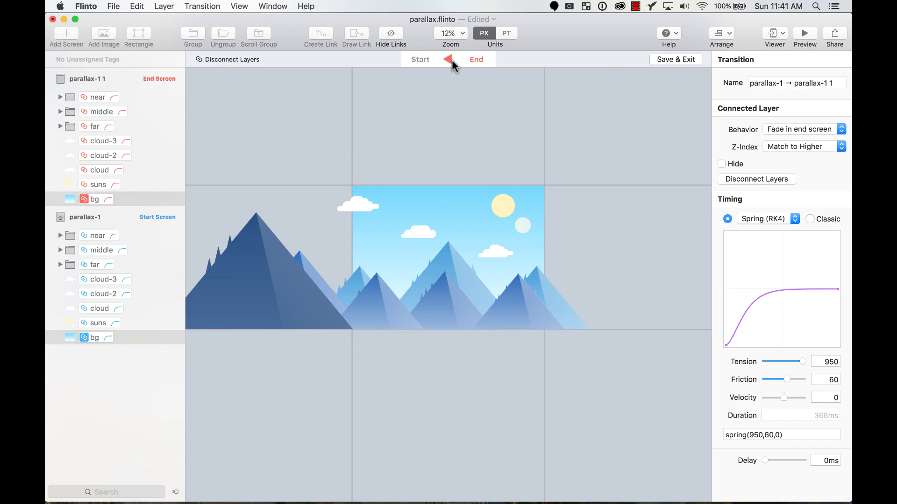
{"action": "left_click", "coordinate": [451, 60]}
{"action": "left_click", "coordinate": [451, 60]}
{"action": "left_click", "coordinate": [451, 59]}
{"action": "left_click", "coordinate": [451, 60]}
{"action": "left_click", "coordinate": [451, 60]}
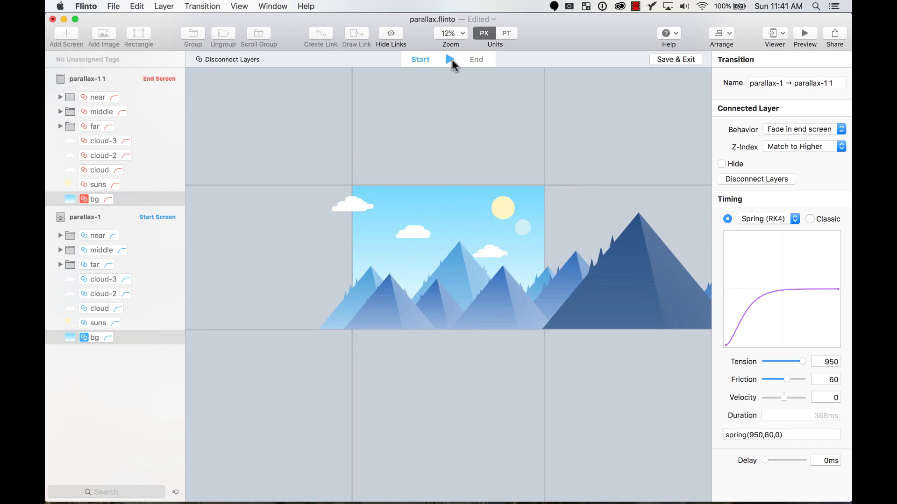
Step: Set the timing of all the end screen's connected layers, near through bg, to Classic with a duration of 2000 ms
{"action": "left_click", "coordinate": [124, 98]}
{"action": "left_click", "coordinate": [120, 197], "text": "shift"}
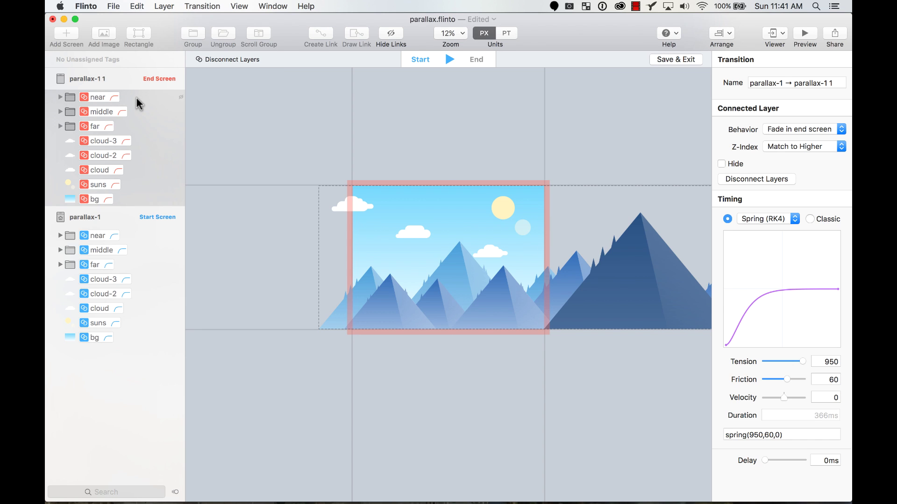
{"action": "left_click", "coordinate": [126, 202]}
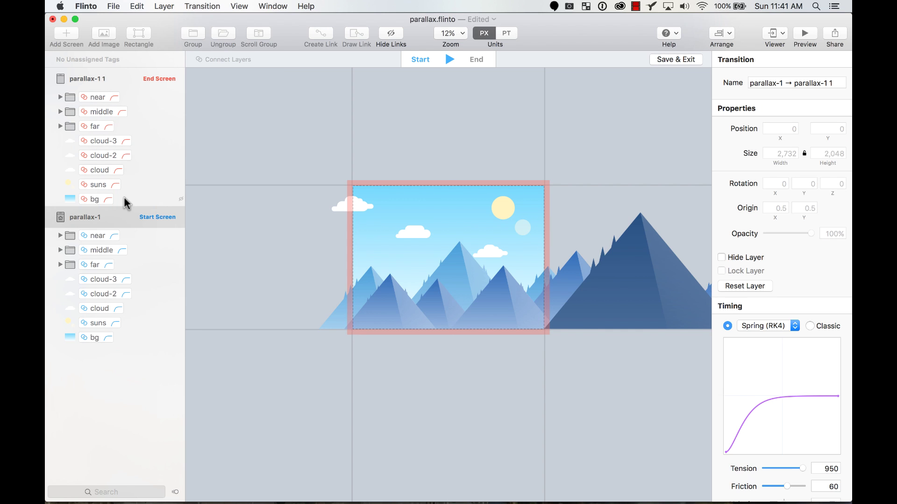
{"action": "left_click", "coordinate": [126, 95]}
{"action": "left_click", "coordinate": [120, 200], "text": "shift"}
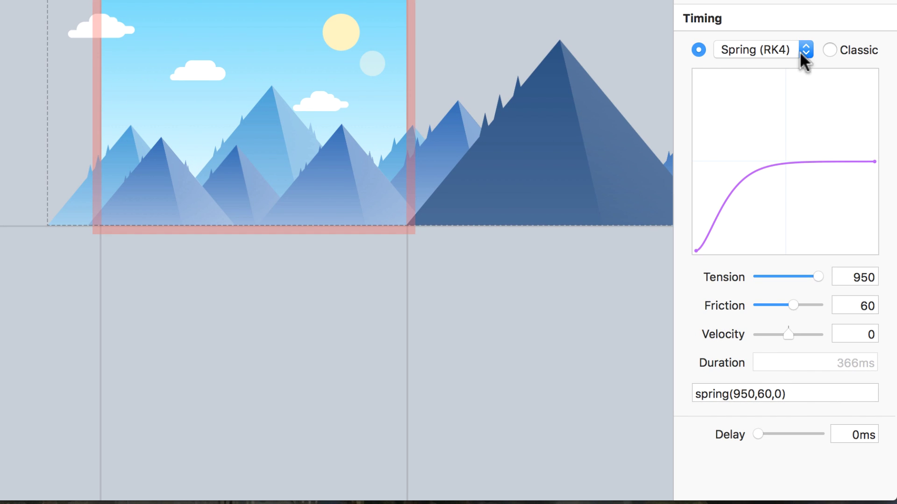
{"action": "left_click", "coordinate": [780, 47]}
{"action": "left_click", "coordinate": [786, 43]}
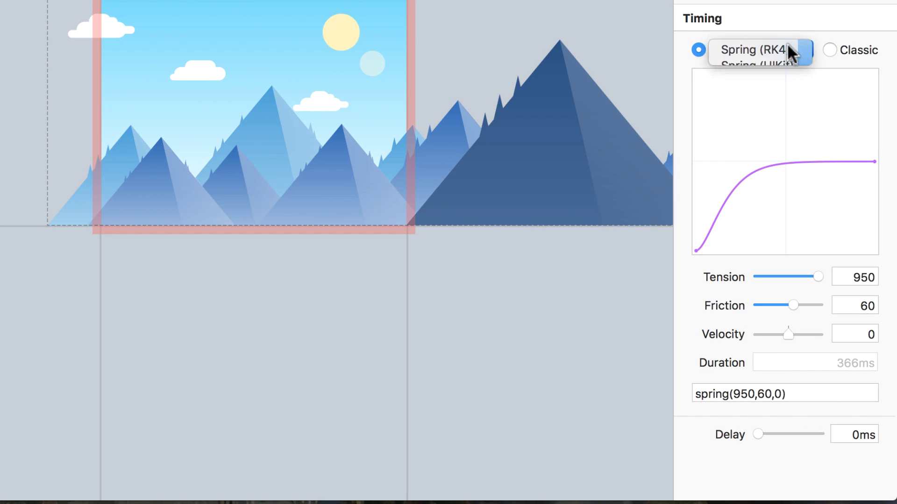
{"action": "left_click", "coordinate": [831, 48]}
{"action": "left_click", "coordinate": [847, 298]}
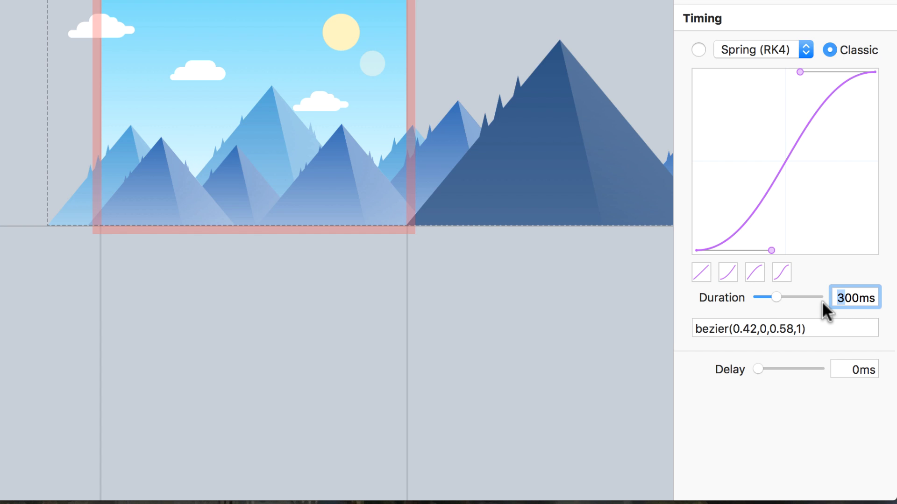
{"action": "type", "text": "20"}
{"action": "key", "text": "Return"}
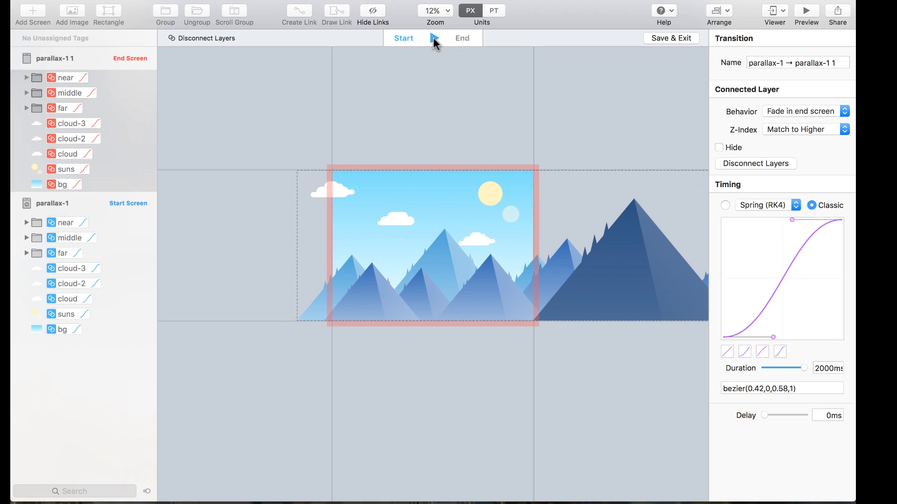
Step: Play the transition in the editor and run it repeatedly in the prototype preview with the tap gesture to examine the slower parallax motion
{"action": "left_click", "coordinate": [448, 60]}
{"action": "left_click", "coordinate": [449, 61]}
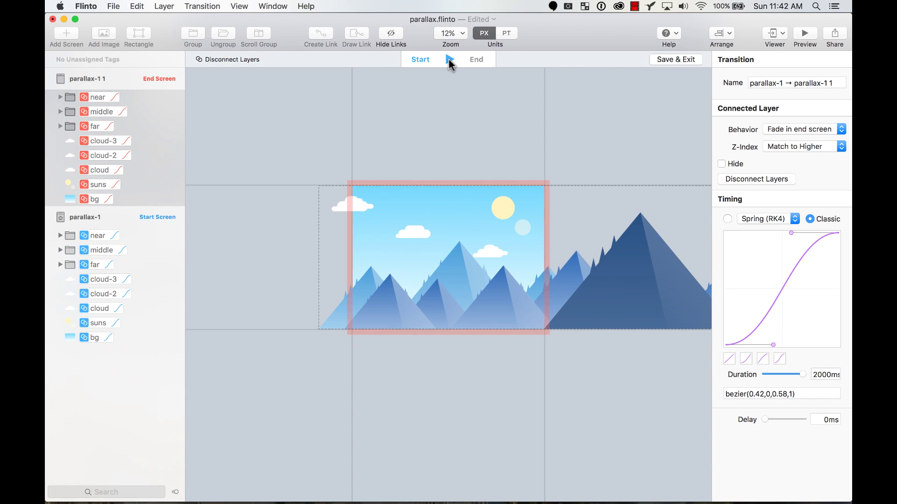
{"action": "left_click", "coordinate": [800, 38]}
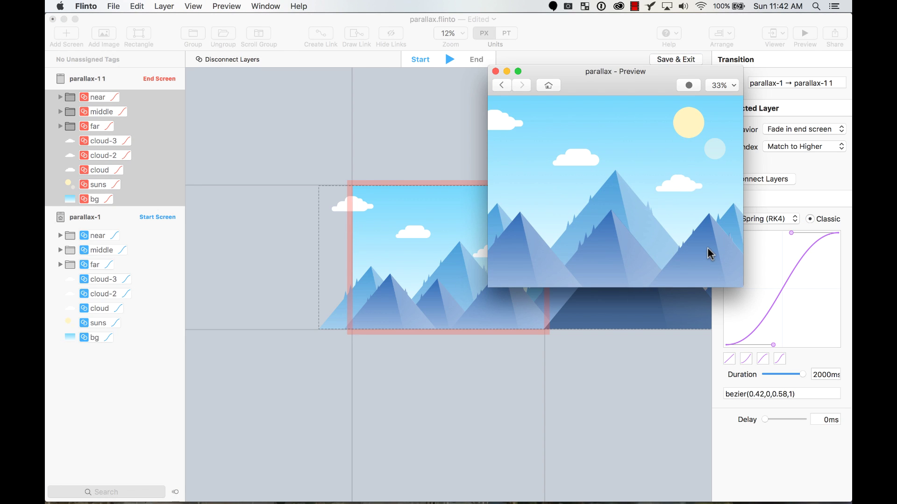
{"action": "left_click", "coordinate": [548, 85]}
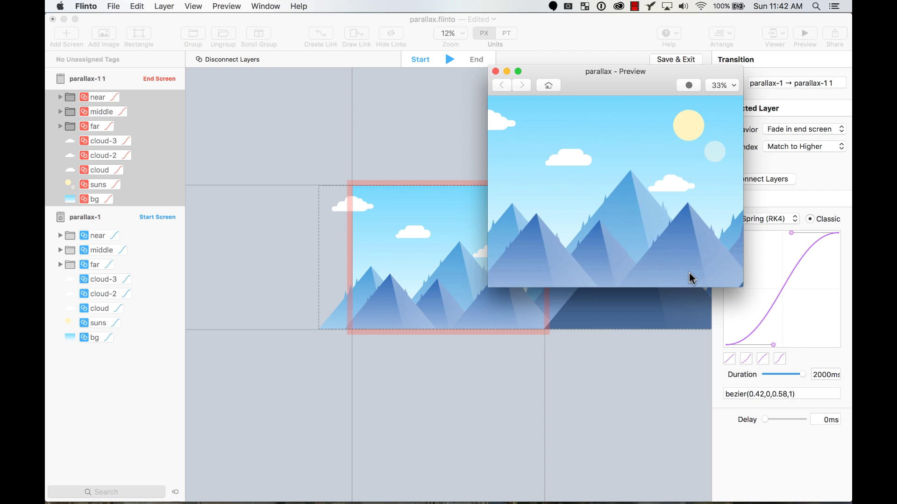
{"action": "left_click", "coordinate": [691, 276]}
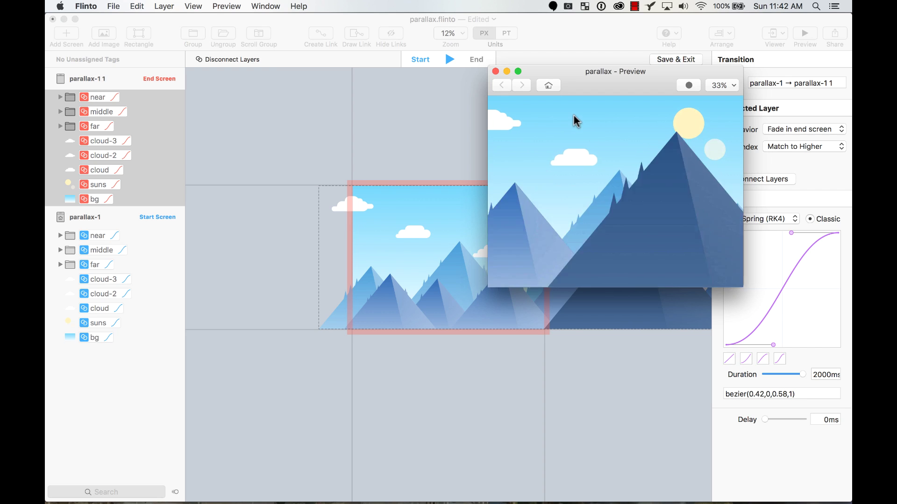
{"action": "left_click", "coordinate": [549, 86]}
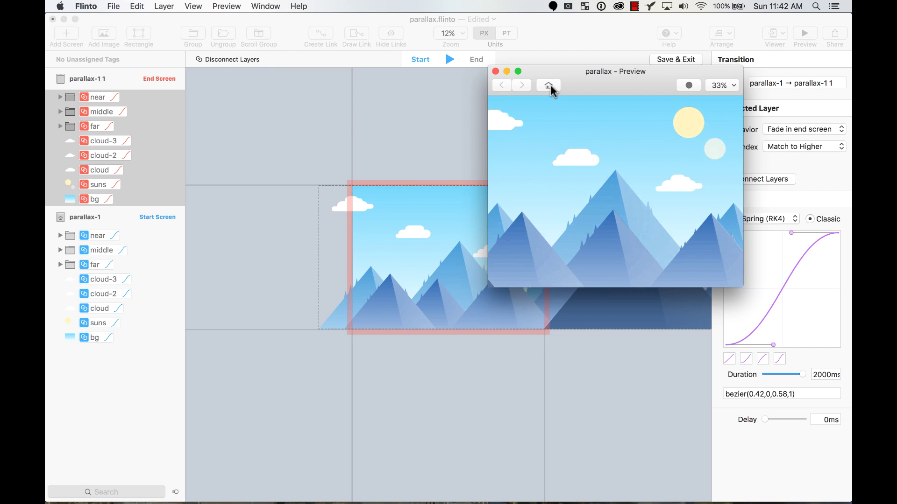
{"action": "left_click", "coordinate": [671, 260]}
{"action": "left_click", "coordinate": [495, 71]}
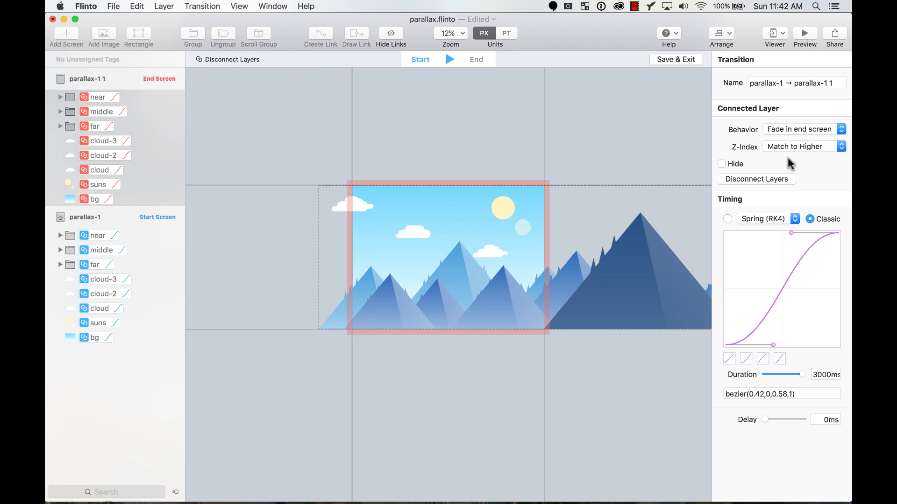
{"action": "left_click", "coordinate": [805, 34]}
{"action": "left_click", "coordinate": [682, 239]}
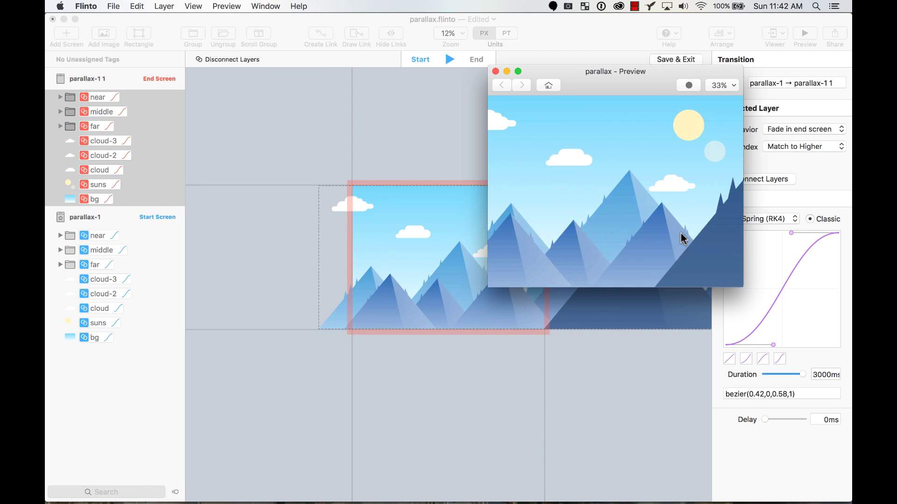
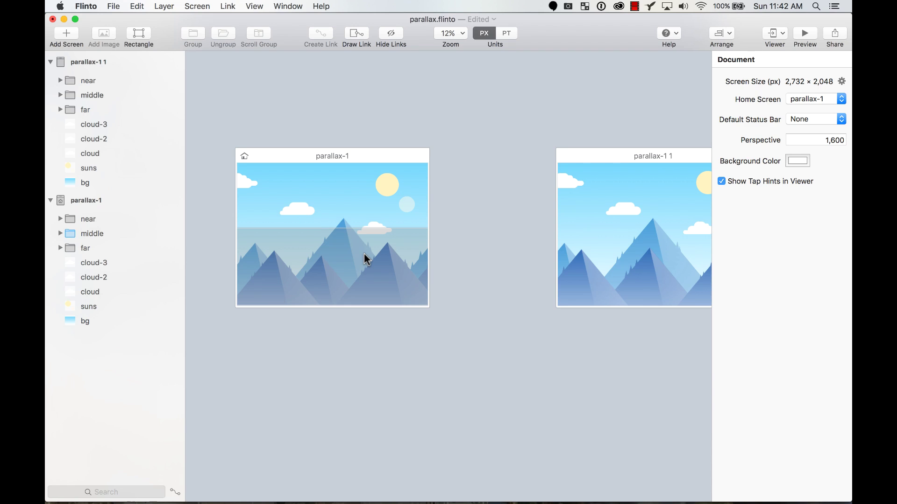
Step: Remove the targetless Left Swipe gesture from the middle group on parallax-1 and change its Tap gesture to Left Swipe
{"action": "left_click", "coordinate": [368, 260]}
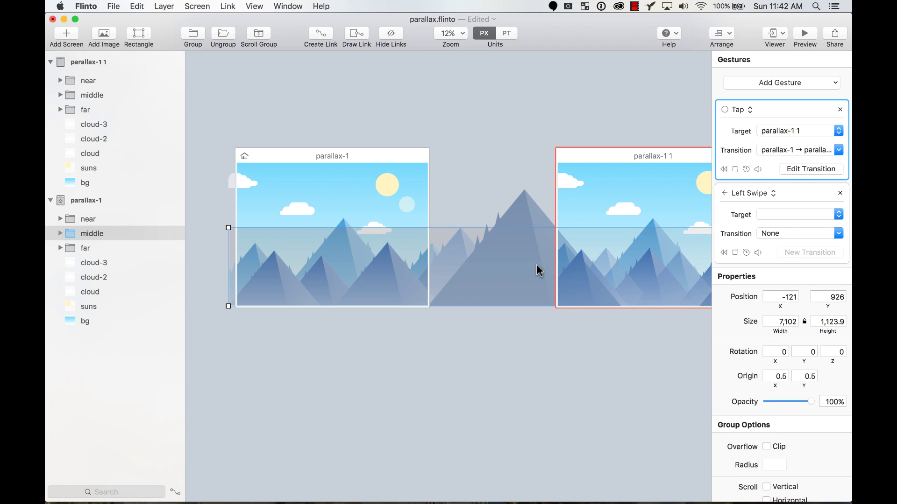
{"action": "left_click", "coordinate": [745, 111]}
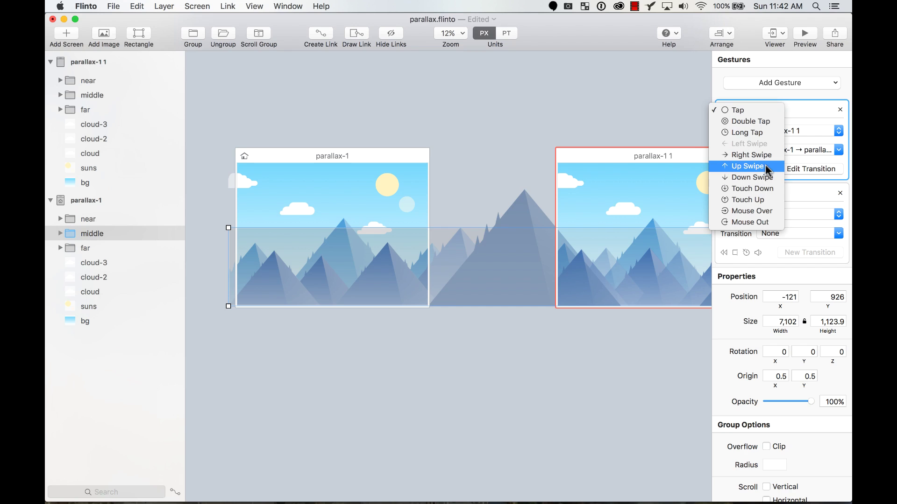
{"action": "left_click", "coordinate": [762, 149]}
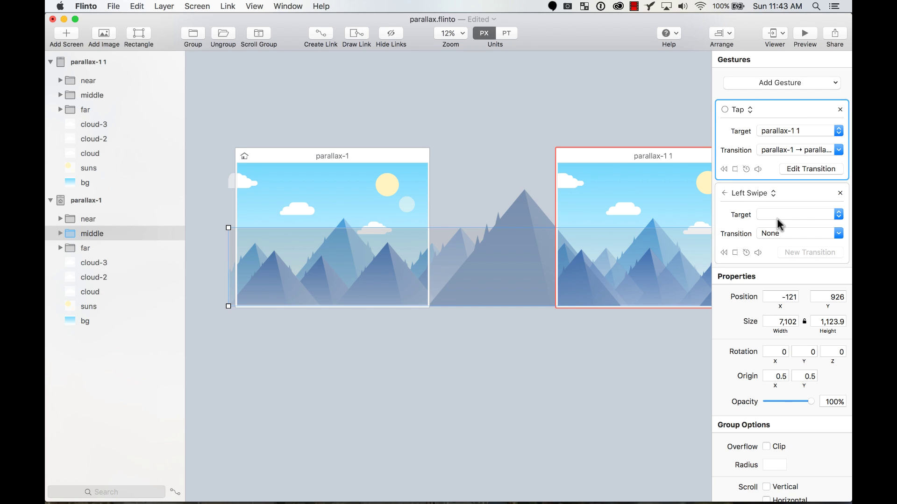
{"action": "left_click", "coordinate": [840, 193]}
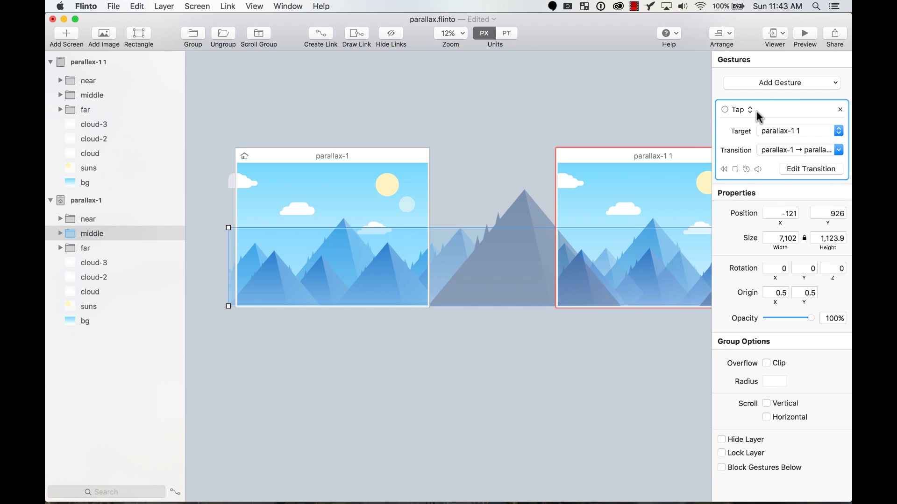
{"action": "left_click", "coordinate": [743, 110]}
{"action": "left_click", "coordinate": [759, 143]}
Step: Test the left swipe across the mountains several times in the prototype preview, returning to the home screen between swipes
{"action": "left_click", "coordinate": [805, 33]}
{"action": "left_click_drag", "start_coordinate": [658, 254], "coordinate": [533, 248]}
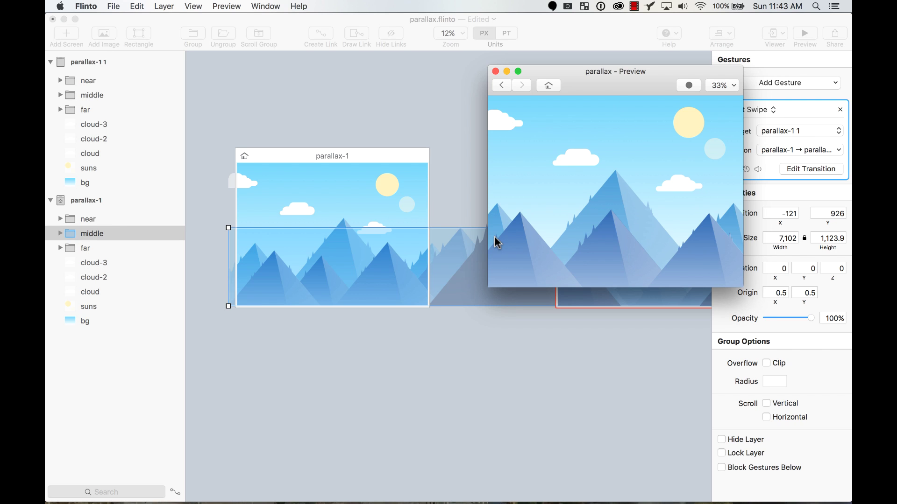
{"action": "left_click", "coordinate": [549, 86]}
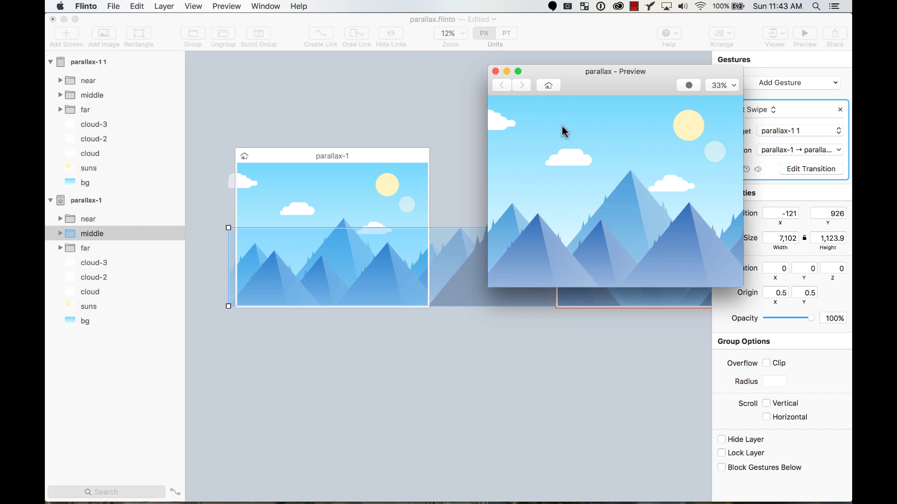
{"action": "left_click", "coordinate": [550, 86]}
{"action": "left_click_drag", "start_coordinate": [602, 248], "coordinate": [567, 274]}
{"action": "left_click", "coordinate": [550, 86]}
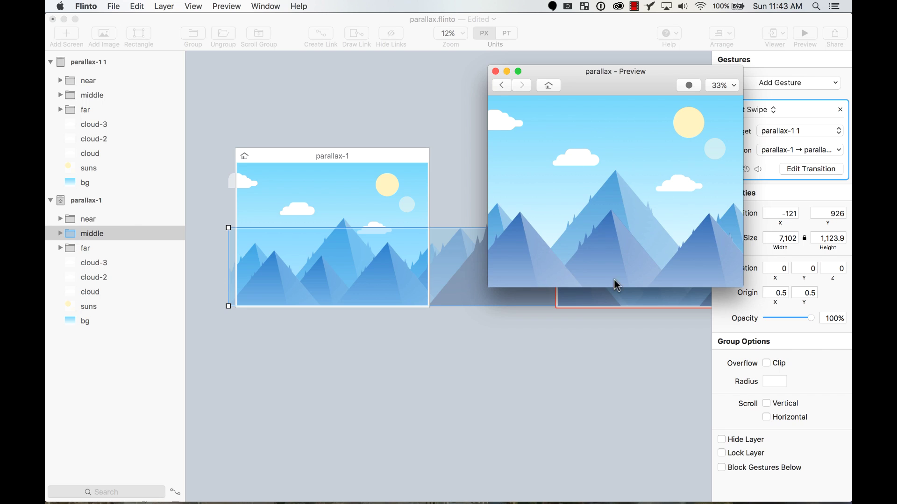
{"action": "left_click", "coordinate": [549, 86]}
{"action": "left_click_drag", "start_coordinate": [618, 238], "coordinate": [576, 249]}
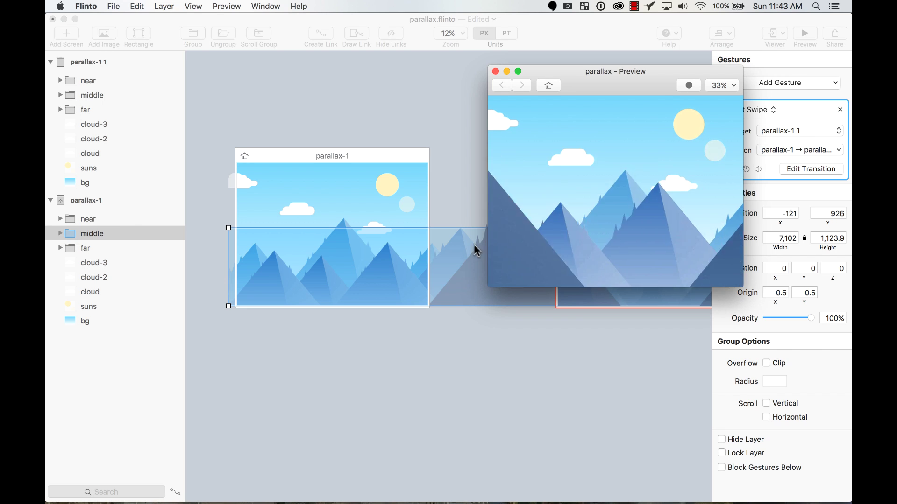
{"action": "left_click", "coordinate": [549, 87]}
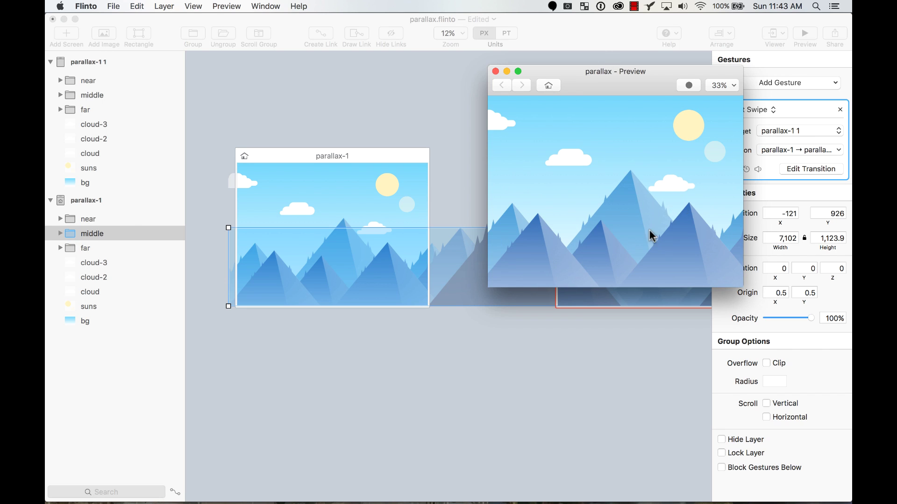
{"action": "left_click_drag", "start_coordinate": [652, 236], "coordinate": [500, 267]}
{"action": "left_click", "coordinate": [546, 86]}
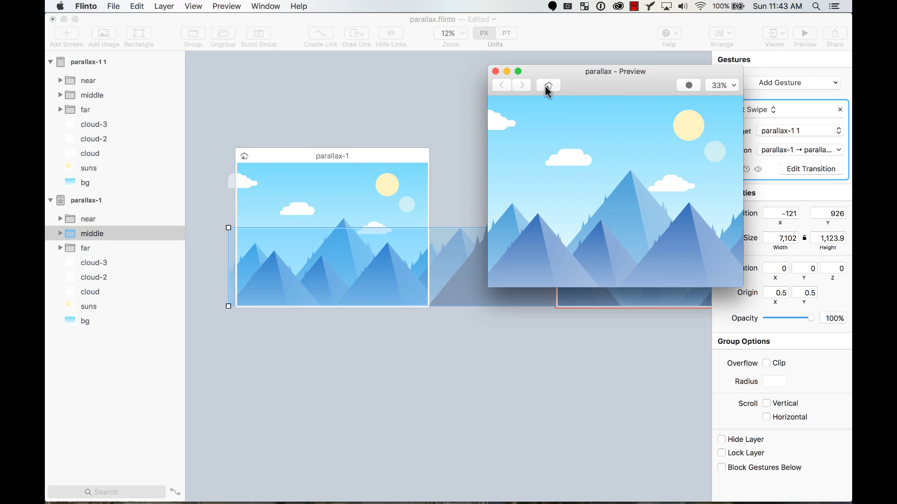
{"action": "left_click", "coordinate": [496, 71]}
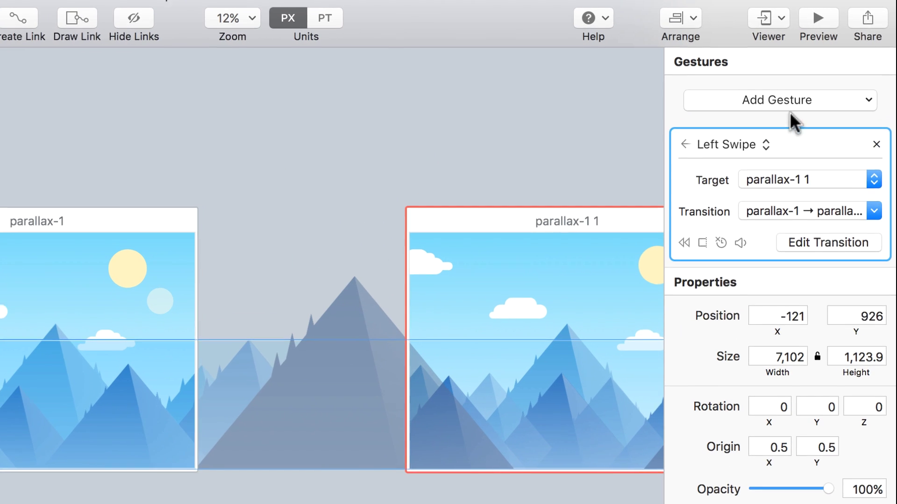
Step: Add a Tap gesture to the middle group targeting parallax-1 1 with the existing parallax-1 → parallax-1 1 transition
{"action": "left_click", "coordinate": [797, 86]}
{"action": "left_click", "coordinate": [788, 125]}
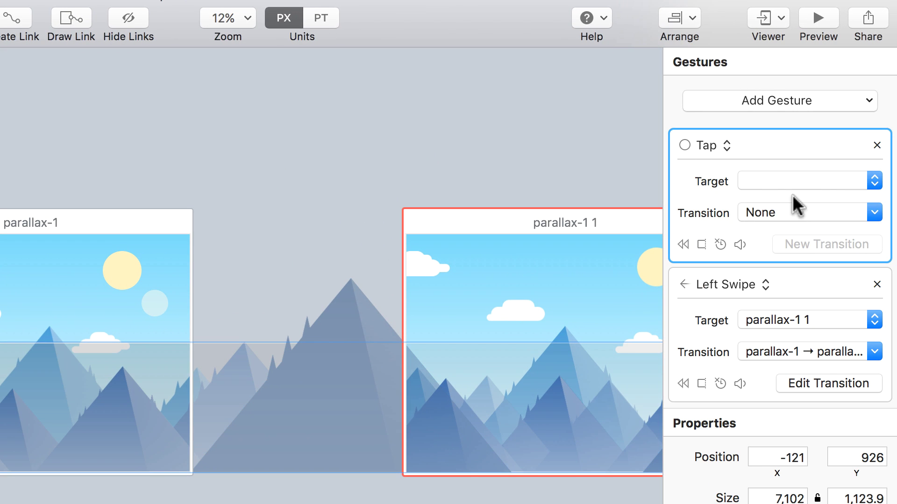
{"action": "left_click", "coordinate": [796, 181]}
{"action": "left_click", "coordinate": [824, 210]}
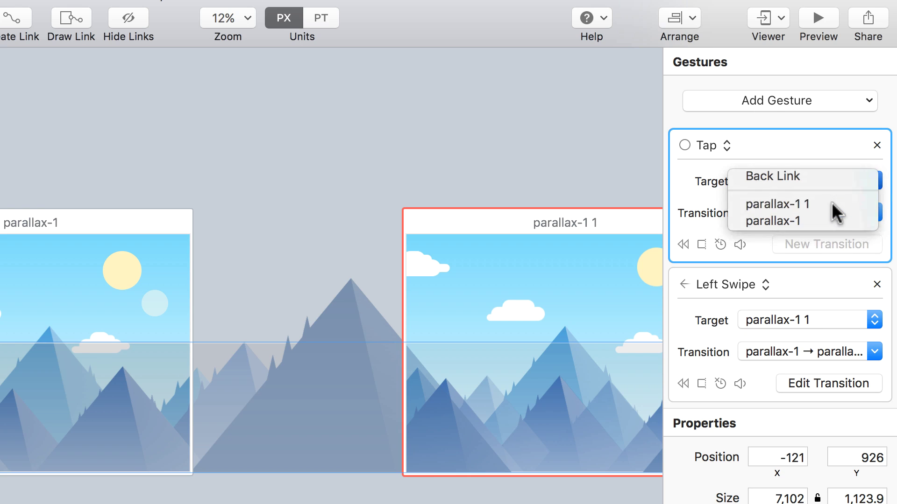
{"action": "left_click", "coordinate": [827, 211]}
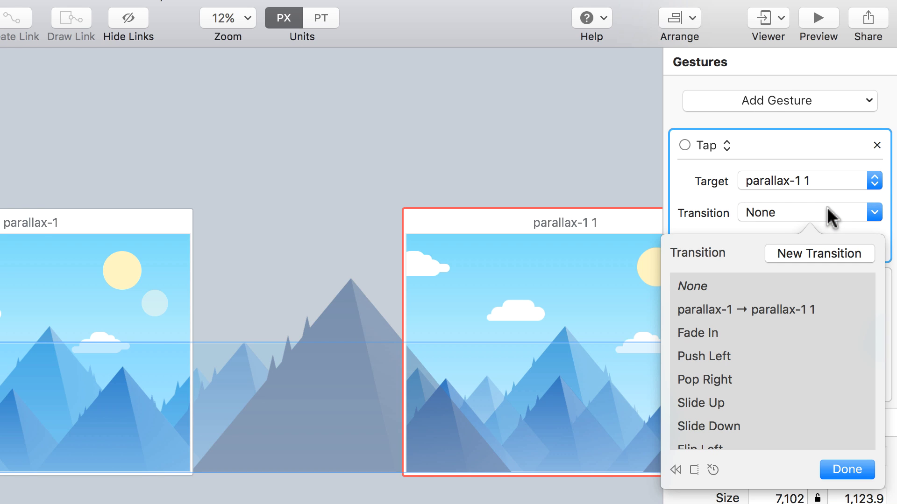
{"action": "left_click", "coordinate": [781, 309]}
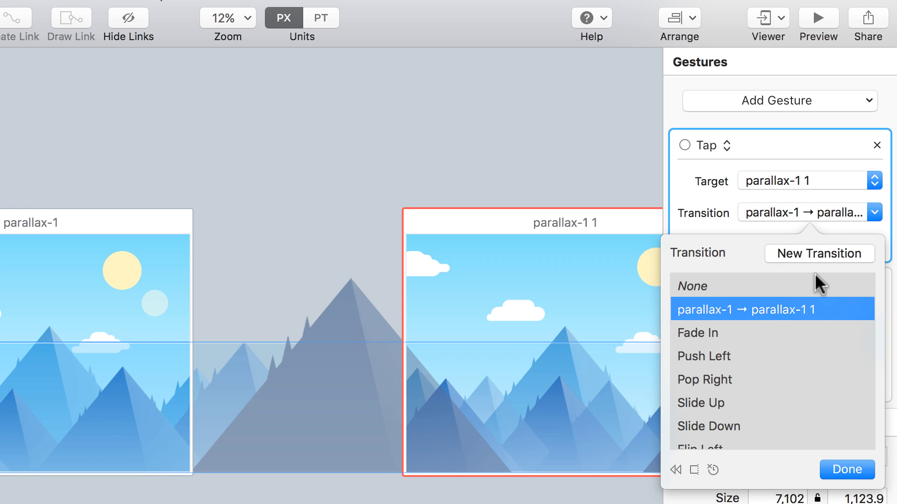
Step: Open the parallax-1 → parallax-1 1 transition for editing, rename it parallax and save it
{"action": "mouse_move", "coordinate": [798, 310]}
{"action": "left_click", "coordinate": [851, 307]}
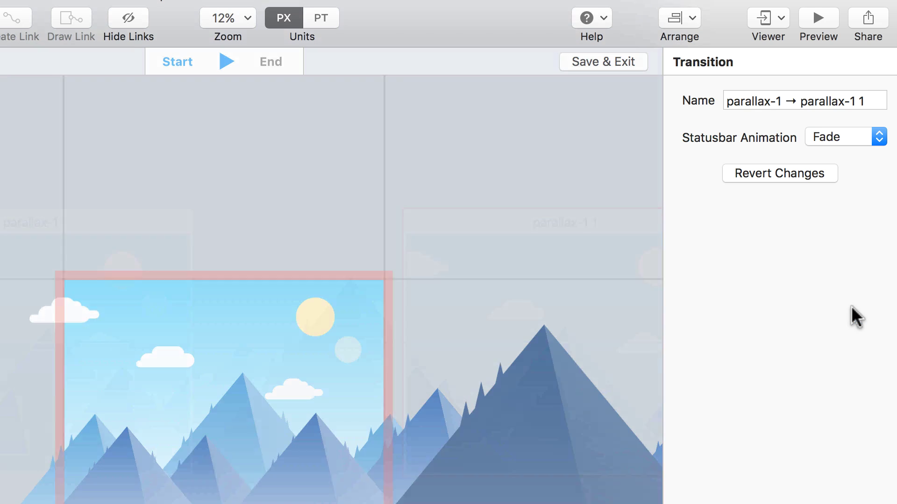
{"action": "triple_click", "coordinate": [790, 98]}
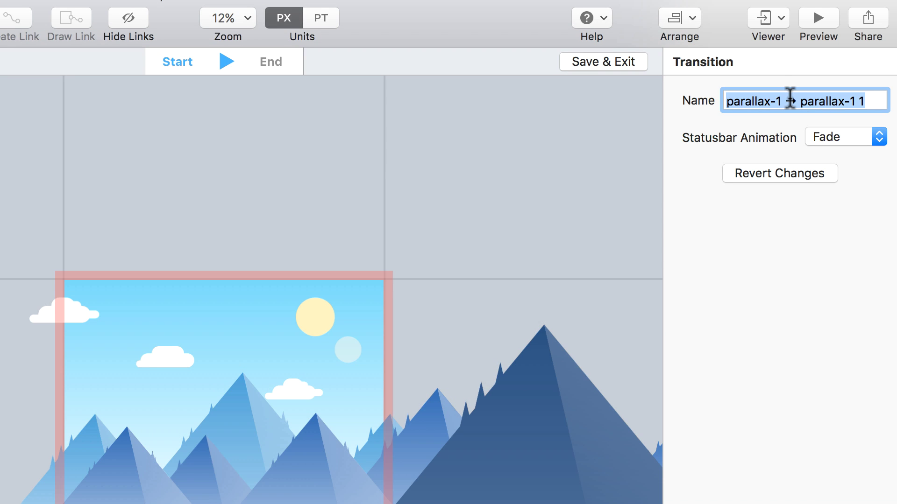
{"action": "type", "text": "parallax"}
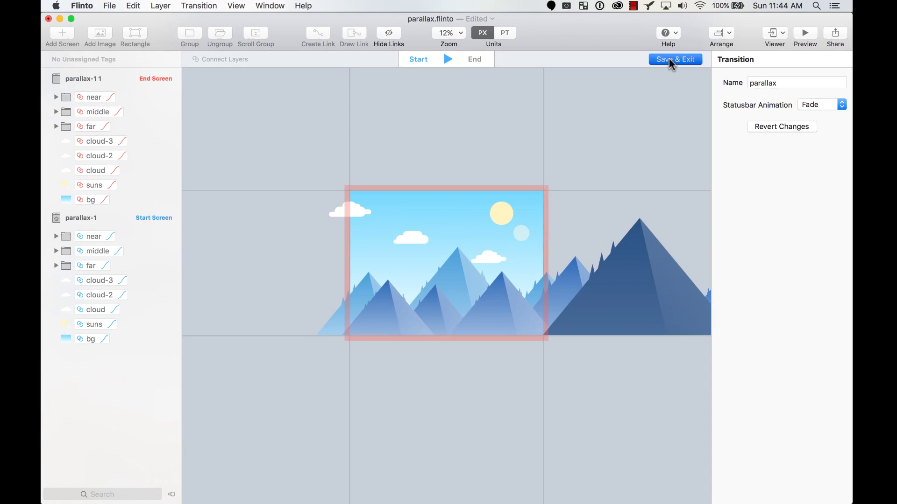
{"action": "left_click", "coordinate": [602, 62]}
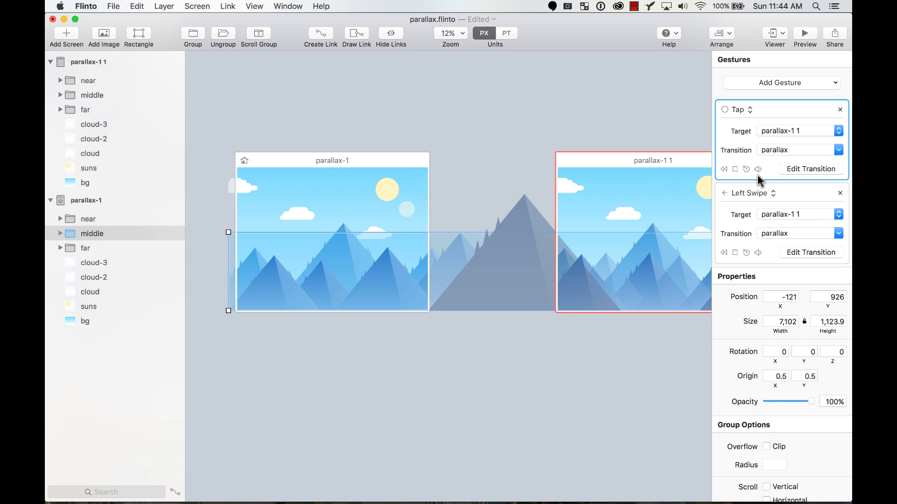
Step: Preview the prototype and trigger the parallax transition with a tap on the mountains
{"action": "left_click", "coordinate": [807, 38]}
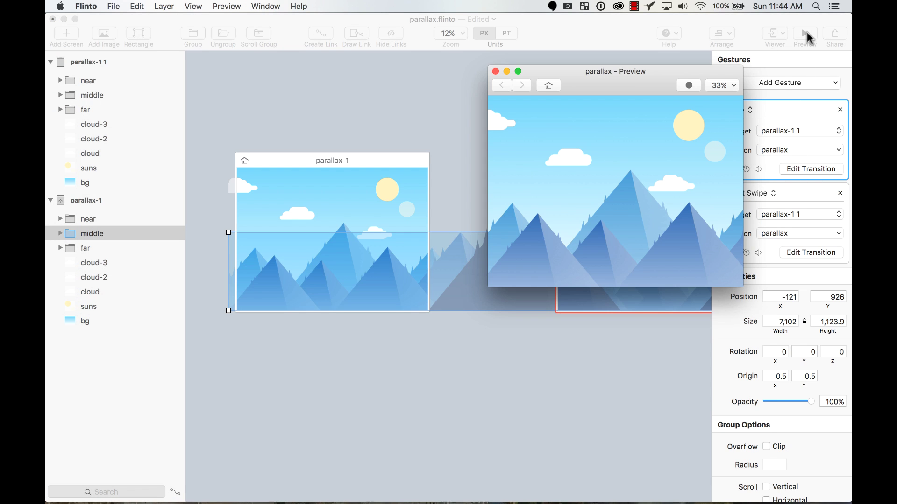
{"action": "left_click", "coordinate": [676, 243]}
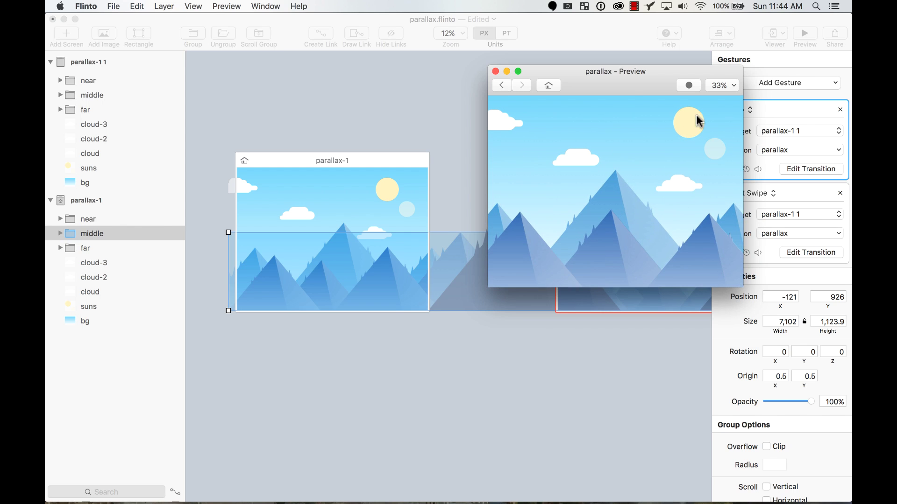
Step: Replay the parallax transition in the preview with taps on the mountains, and close the preview
{"action": "left_click", "coordinate": [673, 254]}
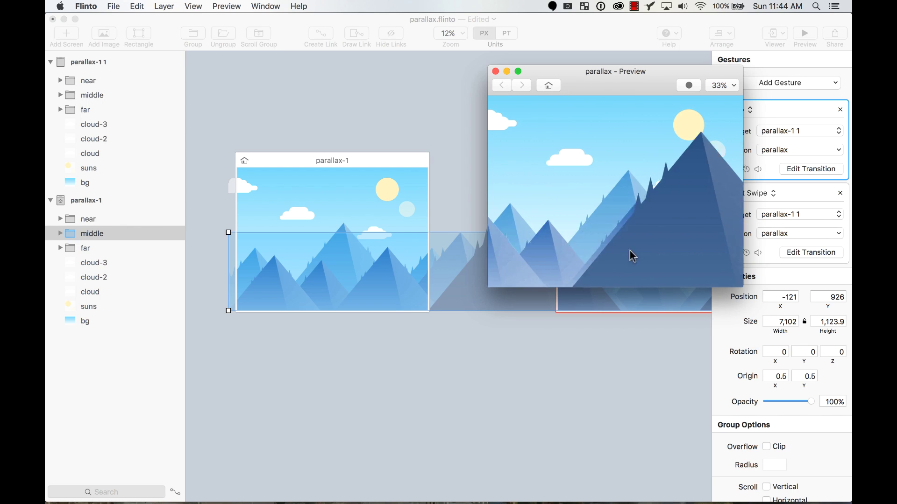
{"action": "left_click", "coordinate": [674, 246]}
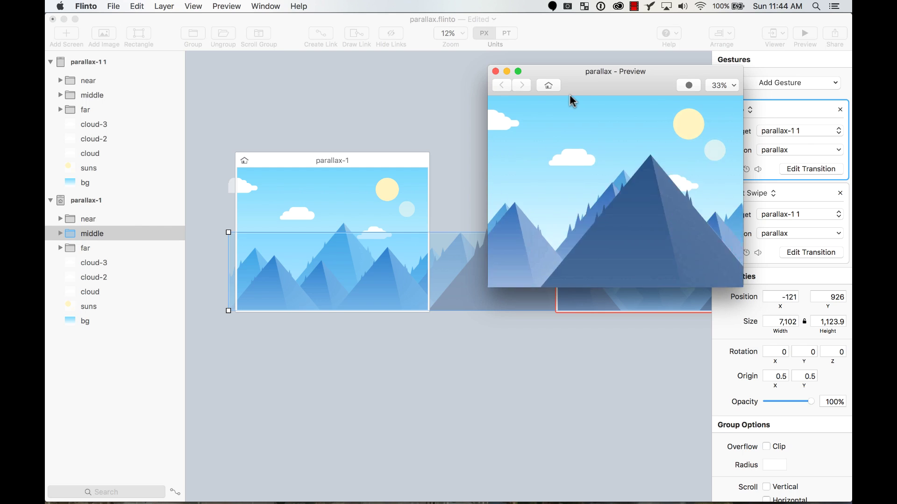
{"action": "left_click", "coordinate": [496, 71]}
{"action": "left_click", "coordinate": [496, 125]}
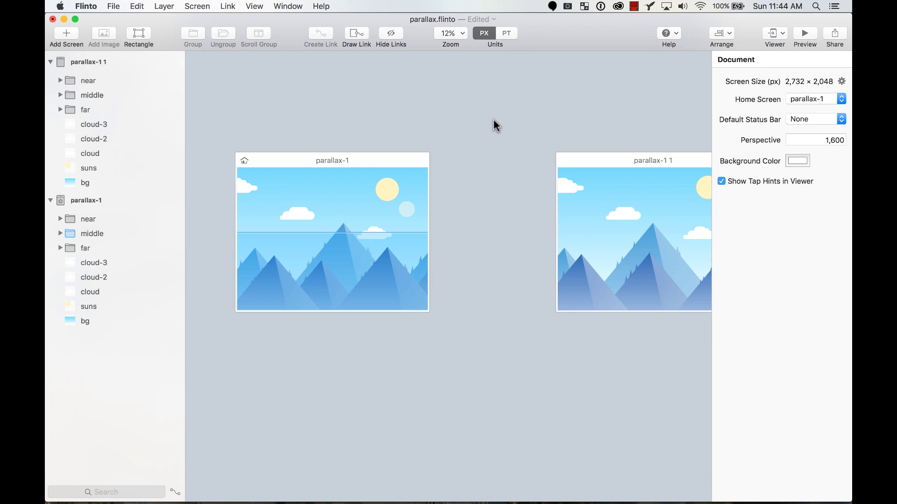
Step: Add a Right Swipe gesture to the middle group of parallax-1 1, targeting parallax-1 with the parallax transition and the rewind option on
{"action": "scroll", "coordinate": [497, 126], "scroll_direction": "right", "scroll_amount": 4}
{"action": "left_click", "coordinate": [471, 275]}
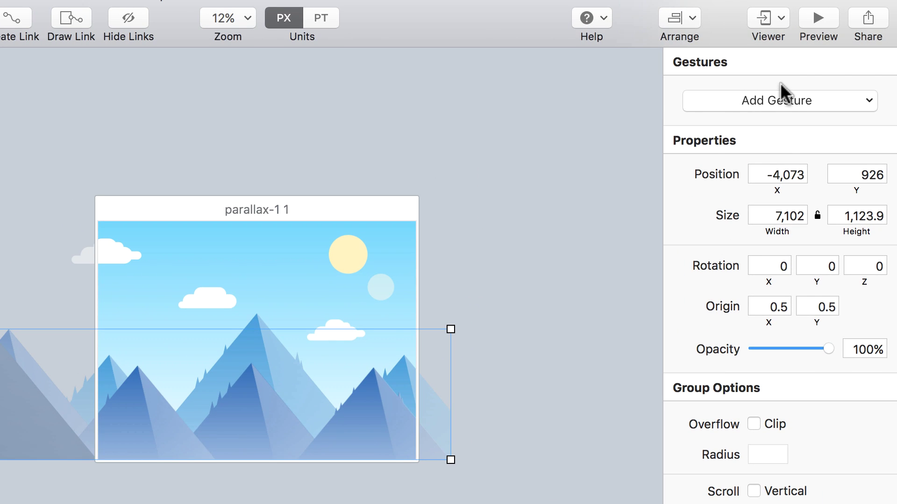
{"action": "left_click", "coordinate": [782, 100]}
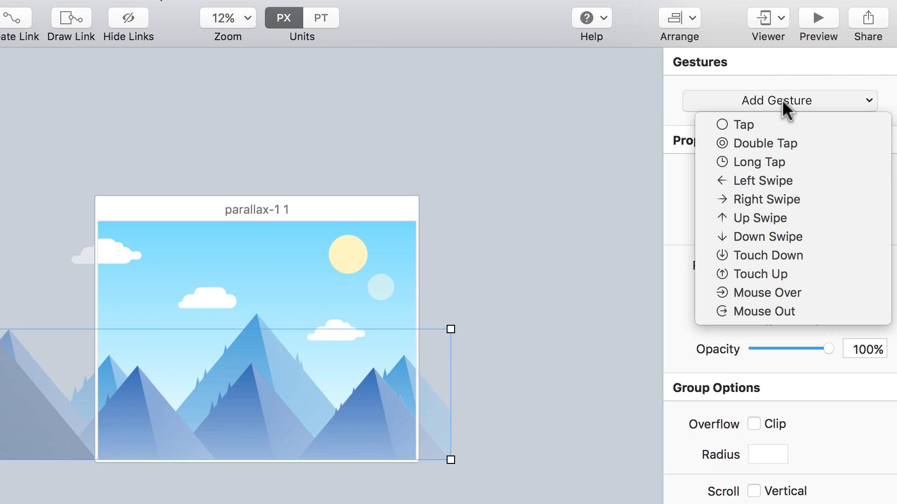
{"action": "left_click", "coordinate": [809, 196]}
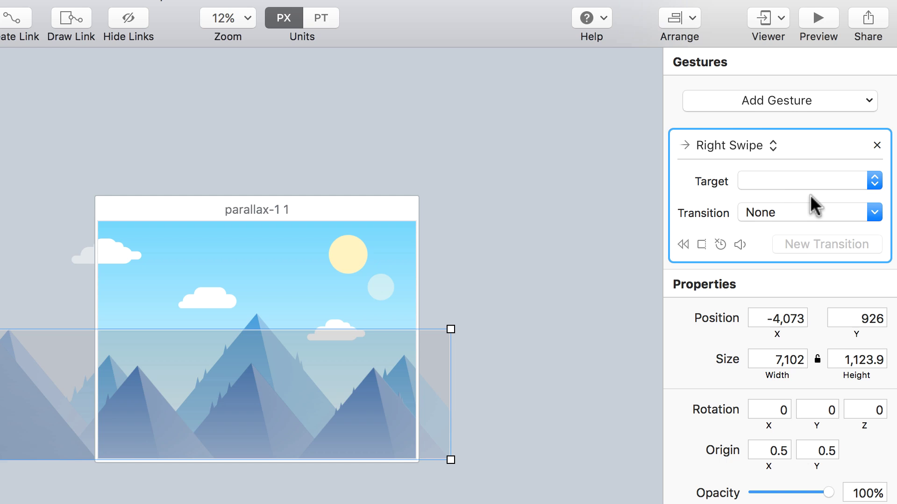
{"action": "left_click", "coordinate": [788, 182]}
{"action": "left_click", "coordinate": [829, 223]}
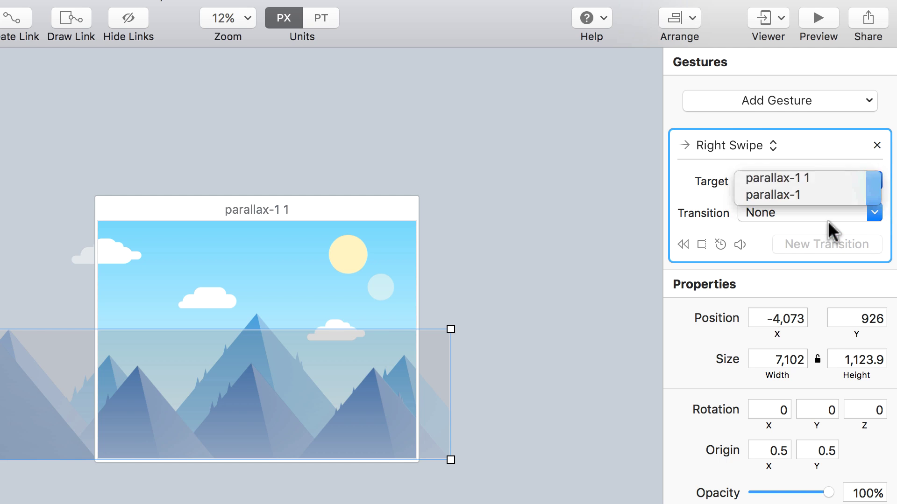
{"action": "left_click", "coordinate": [788, 212]}
{"action": "left_click", "coordinate": [731, 309]}
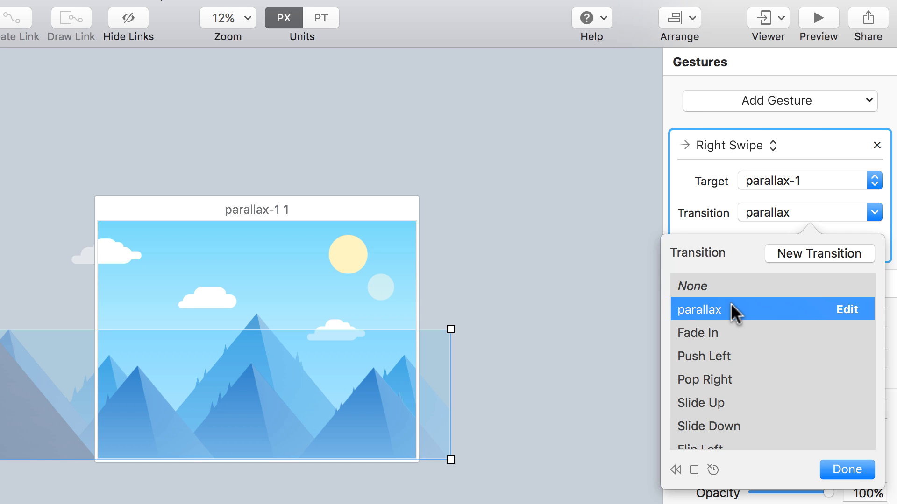
{"action": "left_click", "coordinate": [847, 467]}
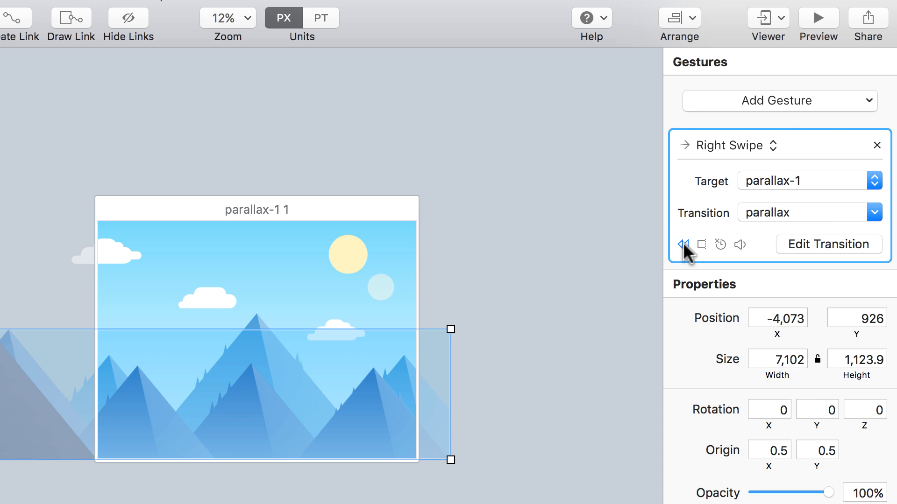
Step: Preview the prototype, test a right swipe across the mountains and close the preview
{"action": "left_click", "coordinate": [815, 21]}
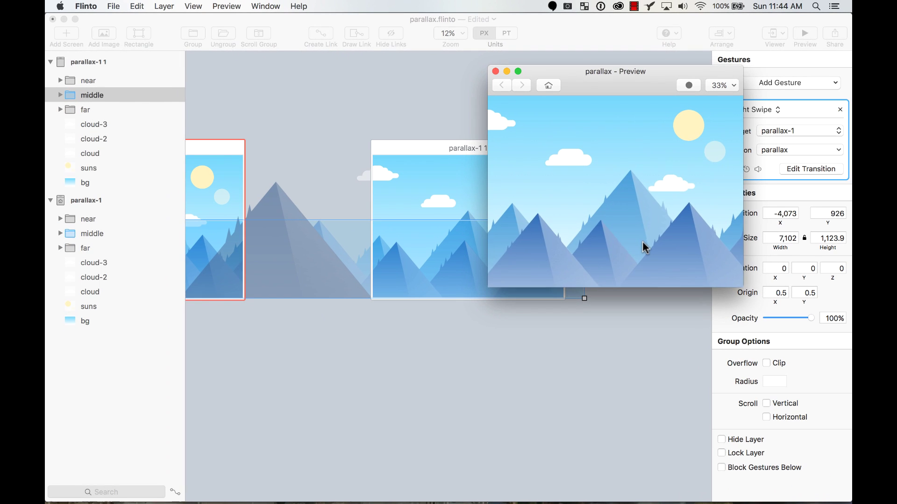
{"action": "left_click_drag", "start_coordinate": [645, 248], "coordinate": [718, 262]}
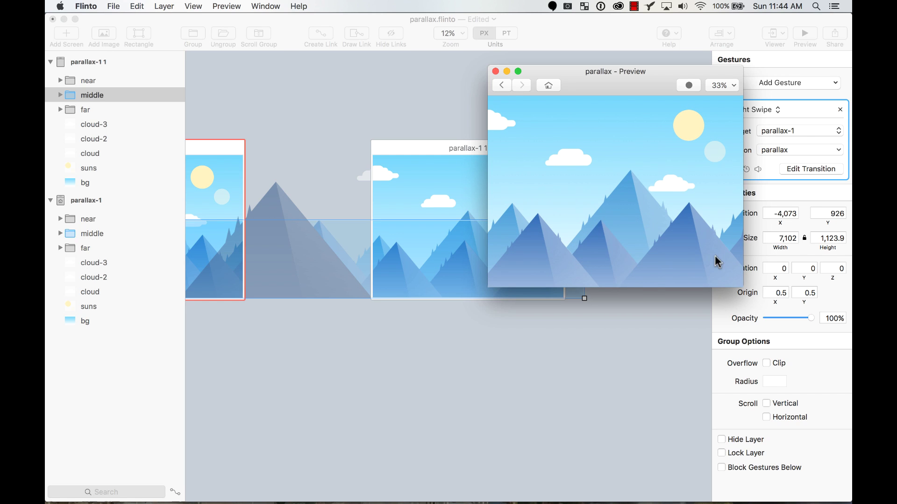
{"action": "left_click", "coordinate": [496, 71]}
Step: Add a Tap gesture to the same middle group, targeting parallax-1 with the parallax transition and the rewind option on
{"action": "left_click", "coordinate": [816, 87]}
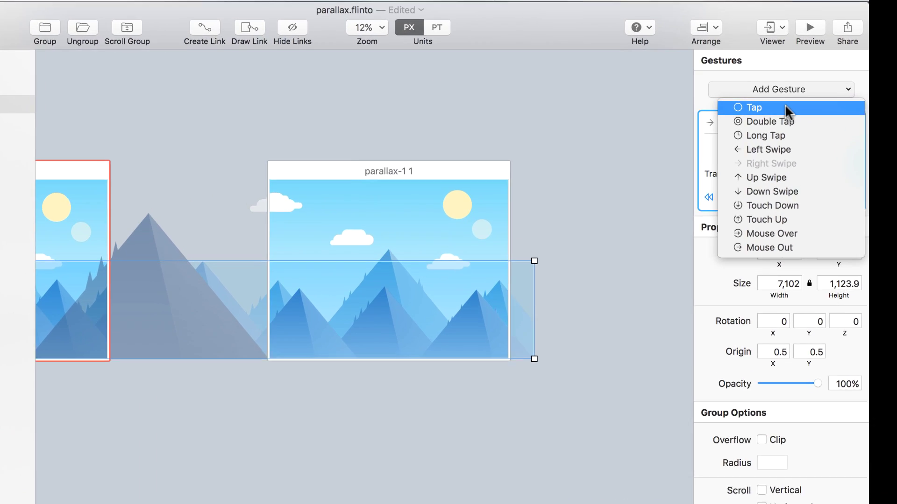
{"action": "left_click", "coordinate": [785, 108]}
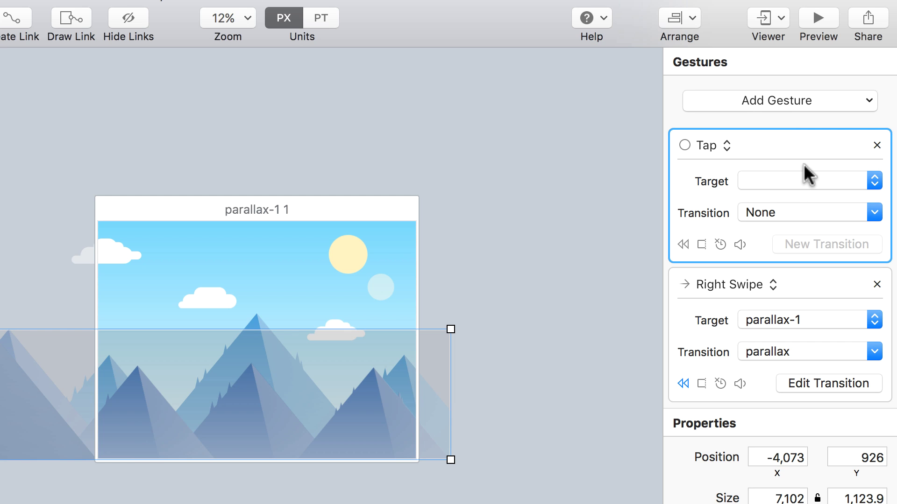
{"action": "left_click", "coordinate": [803, 169]}
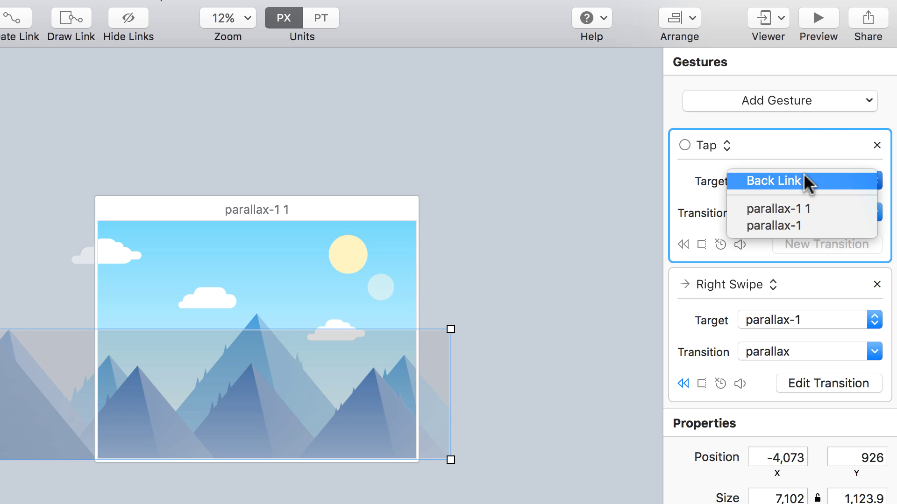
{"action": "left_click", "coordinate": [809, 224]}
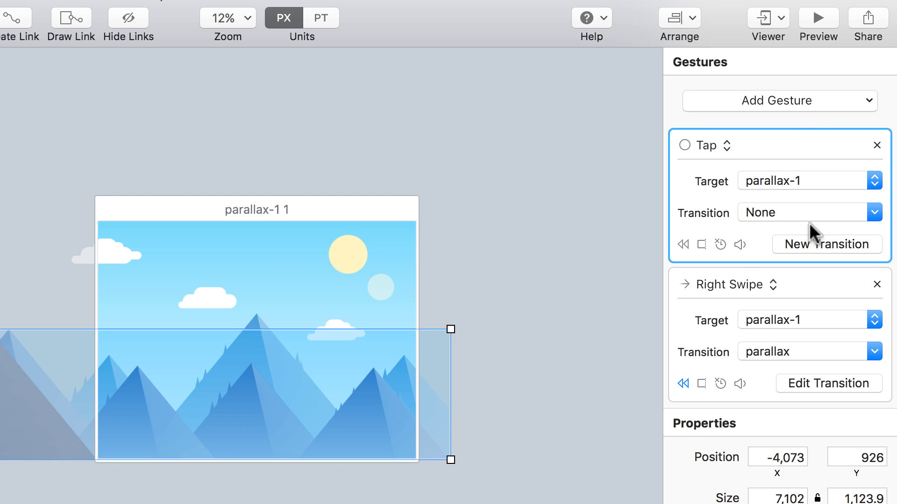
{"action": "left_click", "coordinate": [683, 244]}
{"action": "left_click", "coordinate": [776, 210]}
{"action": "left_click", "coordinate": [738, 311]}
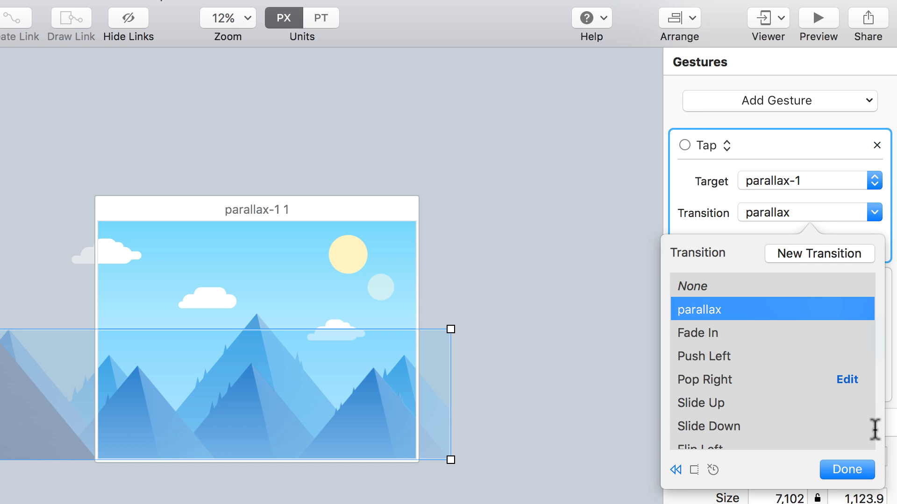
{"action": "left_click", "coordinate": [847, 469]}
Step: Preview the prototype again, try the gestures on the mountains and close the preview
{"action": "left_click", "coordinate": [817, 19]}
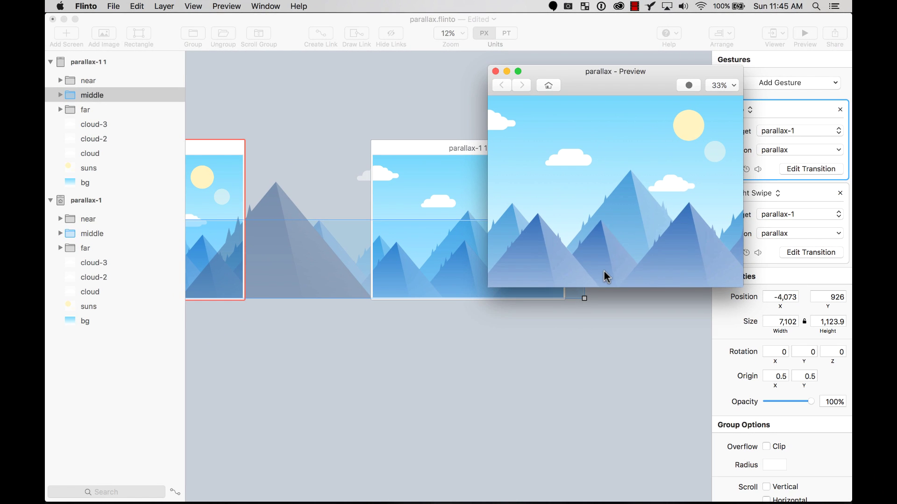
{"action": "left_click_drag", "start_coordinate": [606, 277], "coordinate": [705, 265]}
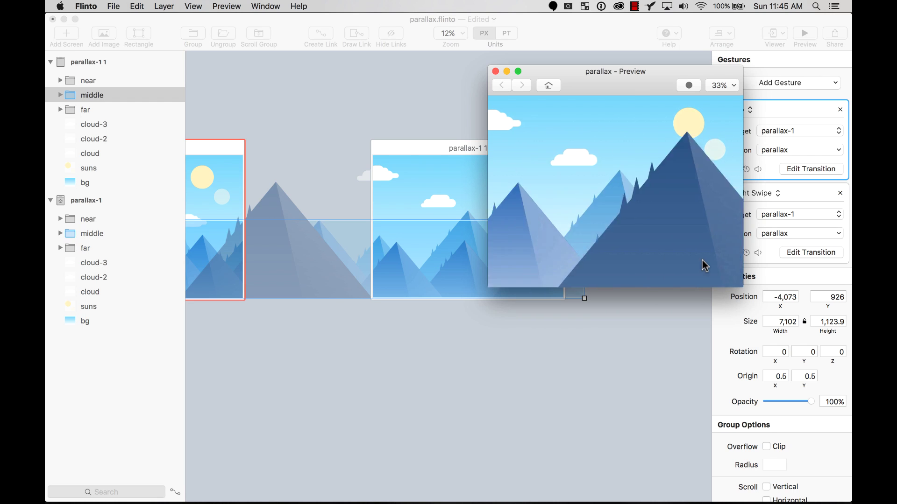
{"action": "left_click", "coordinate": [496, 71]}
Step: Rename the parallax-1 1 screen as parallax-2
{"action": "key", "text": "ctrl+minus"}
{"action": "left_click", "coordinate": [476, 136]}
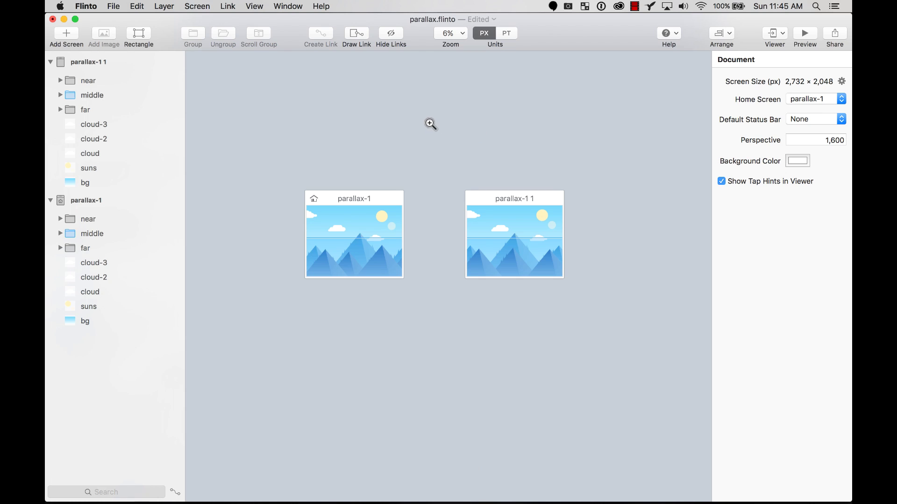
{"action": "left_click_drag", "start_coordinate": [430, 124], "coordinate": [724, 390]}
{"action": "left_click", "coordinate": [366, 171]}
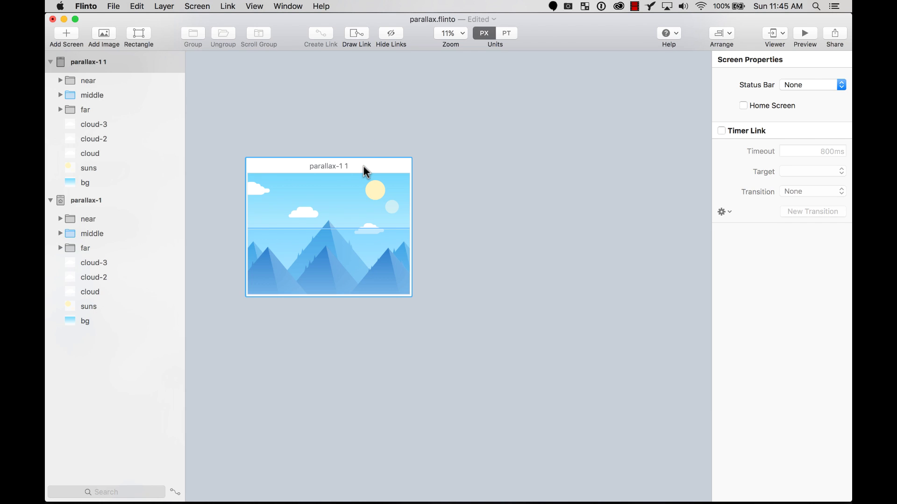
{"action": "double_click", "coordinate": [100, 64]}
{"action": "type", "text": "parallax-2"}
{"action": "key", "text": "Return"}
Step: Duplicate the parallax-2 screen, place the copy to its right and rename it parallax-3
{"action": "key", "text": "super+d"}
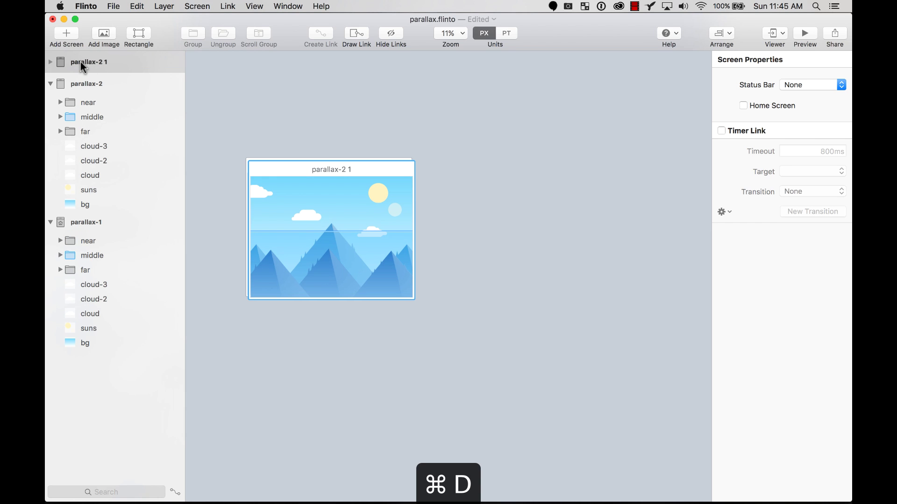
{"action": "left_click_drag", "start_coordinate": [334, 172], "coordinate": [614, 166]}
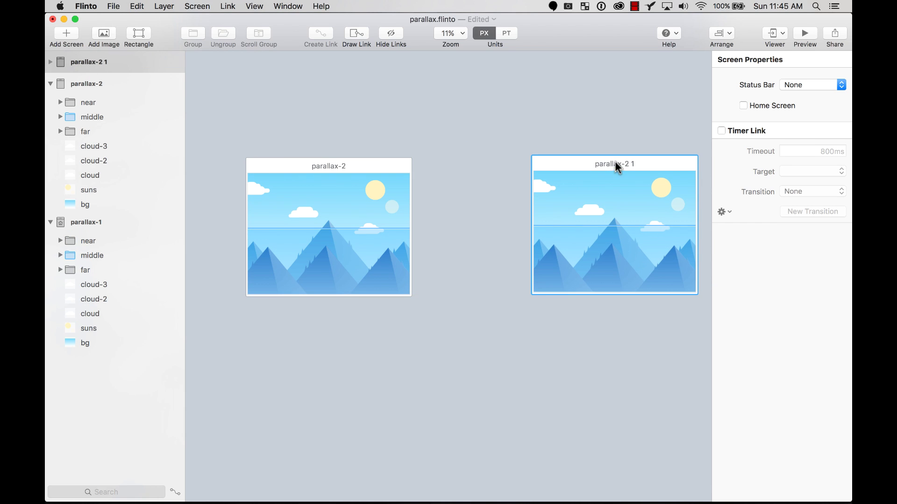
{"action": "double_click", "coordinate": [106, 62]}
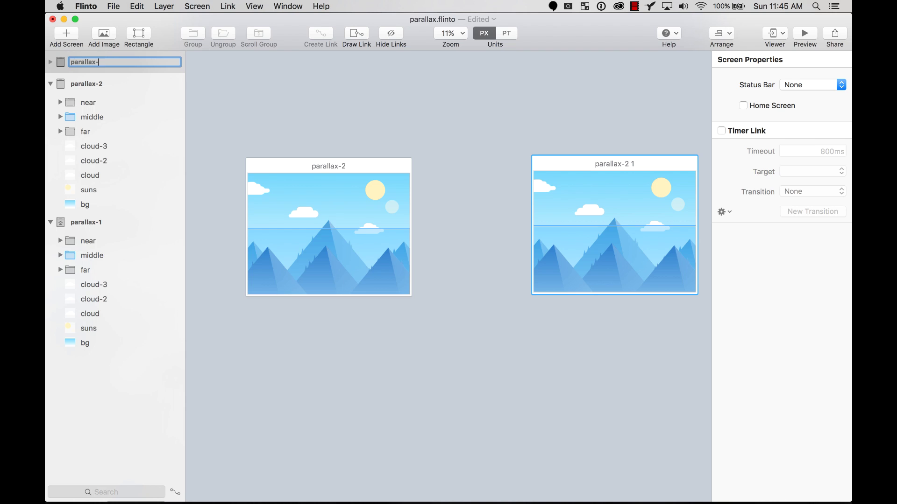
{"action": "type", "text": "3"}
{"action": "key", "text": "Return"}
{"action": "left_click", "coordinate": [507, 299]}
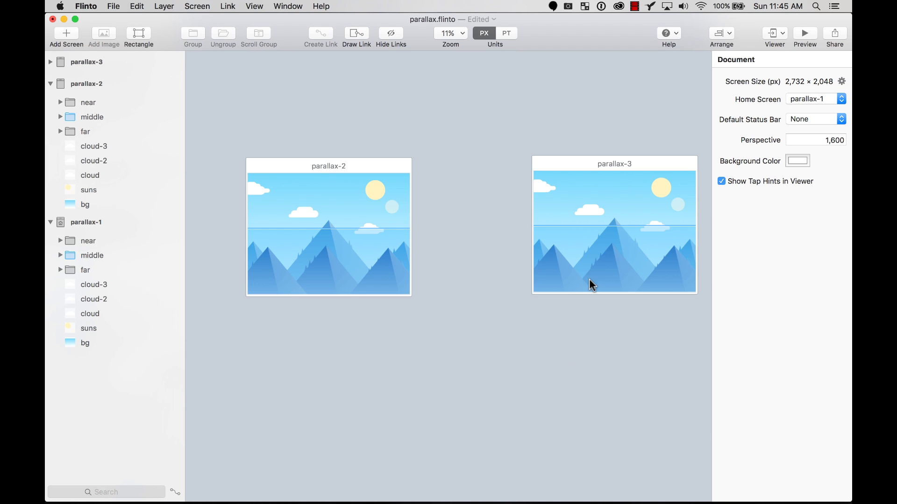
Step: Remove the Tap and Right Swipe gestures from the middle group in parallax-3
{"action": "left_click", "coordinate": [602, 267]}
{"action": "scroll", "coordinate": [603, 267], "scroll_direction": "right", "scroll_amount": 5}
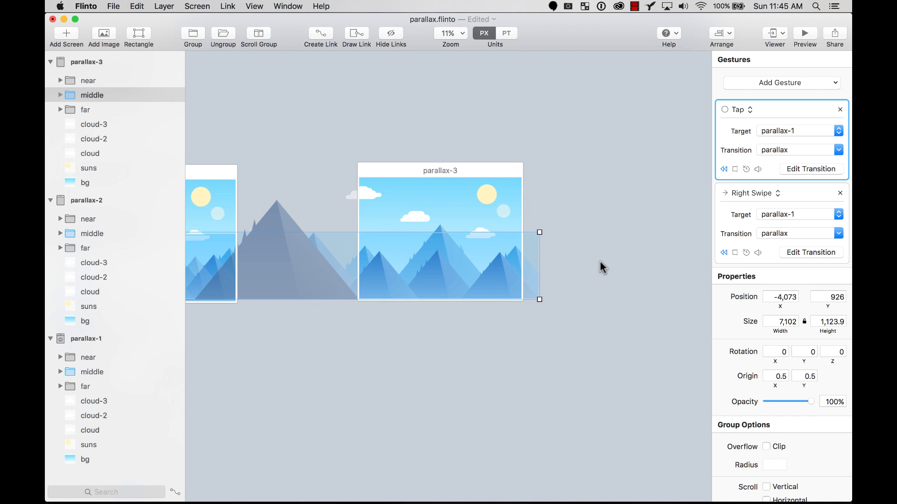
{"action": "left_click", "coordinate": [840, 110]}
{"action": "left_click", "coordinate": [840, 109]}
{"action": "left_click", "coordinate": [506, 128]}
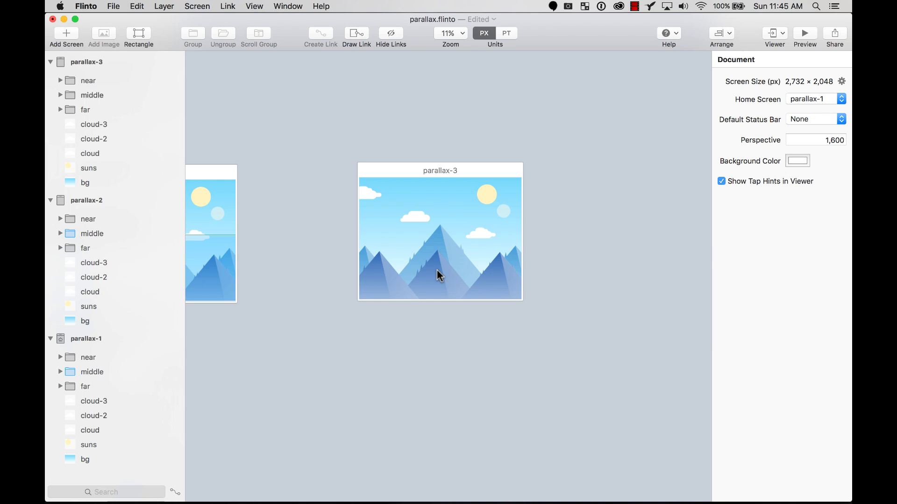
Step: Move the middle group of parallax-3 up to about Y -196 and delete the near group from that screen
{"action": "left_click_drag", "start_coordinate": [440, 275], "coordinate": [454, 212]}
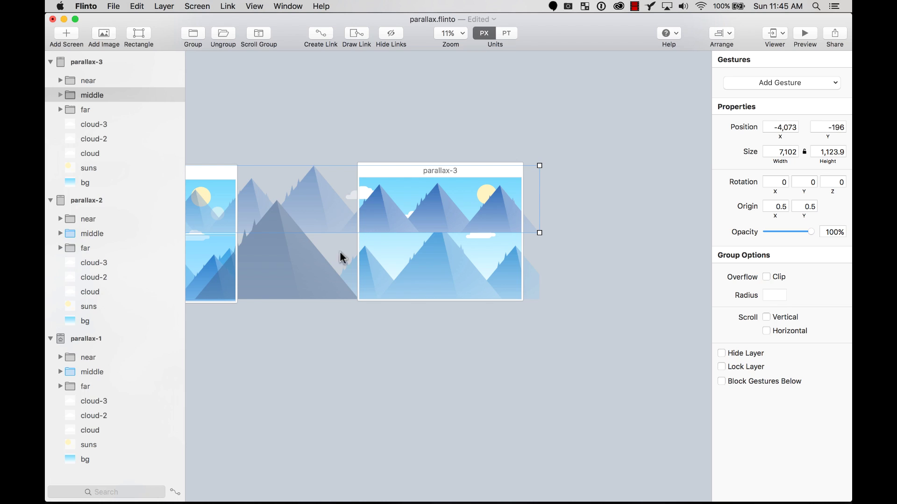
{"action": "left_click", "coordinate": [282, 278]}
{"action": "key", "text": "BackSpace"}
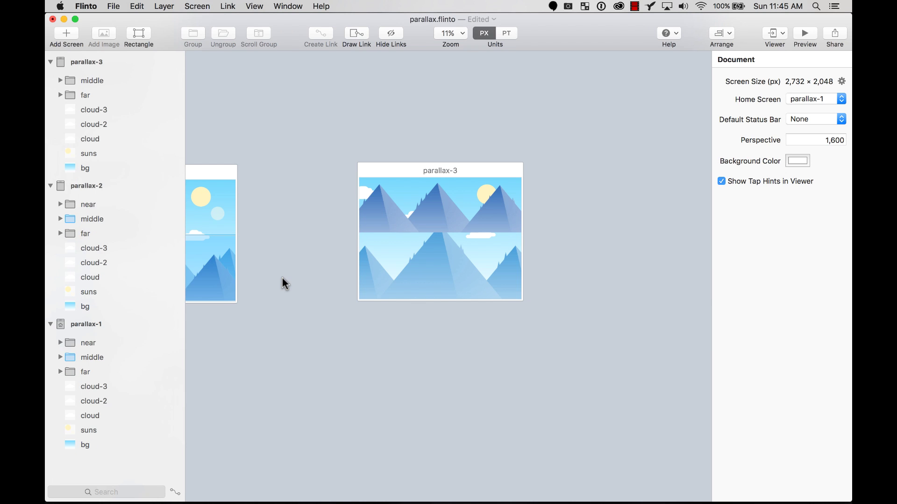
Step: Nudge the middle group of parallax-3 vertically to Y -216
{"action": "left_click", "coordinate": [448, 219]}
{"action": "key", "text": "shift+Up"}
{"action": "key", "text": "shift+Up"}
{"action": "key", "text": "shift+Up"}
{"action": "key", "text": "shift+Up"}
{"action": "key", "text": "shift+Up"}
{"action": "key", "text": "shift+Up"}
{"action": "key", "text": "shift+Up"}
{"action": "key", "text": "shift+Up"}
{"action": "key", "text": "shift+Up"}
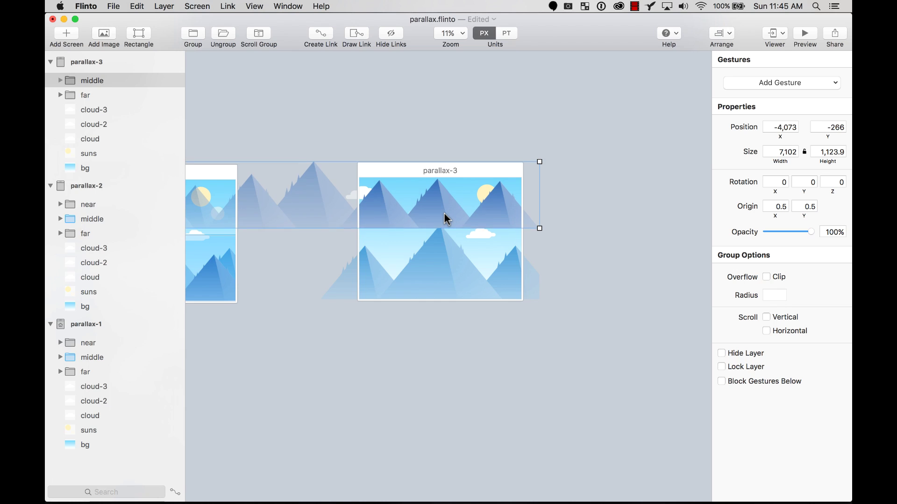
{"action": "key", "text": "shift+Down"}
{"action": "key", "text": "shift+Down"}
{"action": "key", "text": "shift+Down"}
{"action": "key", "text": "shift+Down"}
{"action": "key", "text": "shift+Down"}
{"action": "key", "text": "shift+Down"}
{"action": "key", "text": "shift+Down"}
{"action": "key", "text": "shift+Down"}
{"action": "key", "text": "shift+Down"}
{"action": "key", "text": "shift+Down"}
{"action": "key", "text": "shift+Down"}
{"action": "key", "text": "shift+Up"}
{"action": "key", "text": "shift+Up"}
{"action": "key", "text": "shift+Up"}
{"action": "key", "text": "shift+Up"}
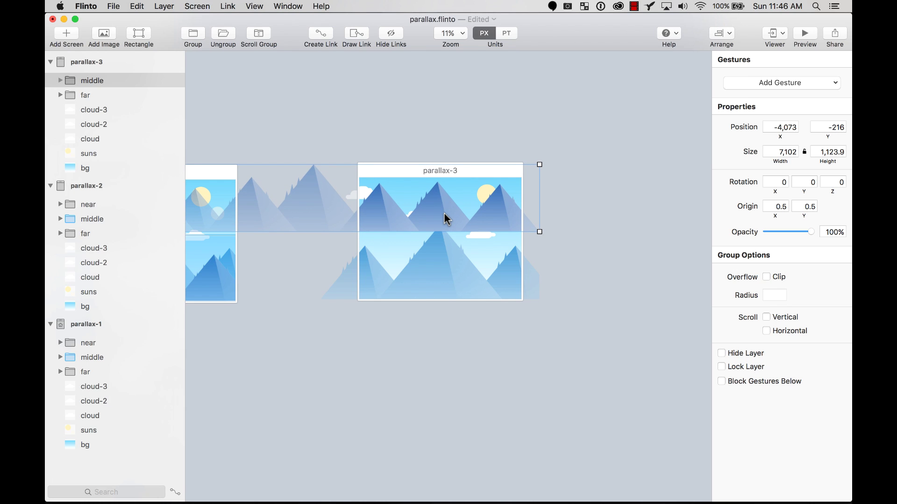
Step: Nudge the far group of parallax-3 up to Y 402
{"action": "left_click", "coordinate": [446, 295]}
{"action": "key", "text": "shift+Up"}
{"action": "key", "text": "shift+Up"}
{"action": "key", "text": "shift+Up"}
{"action": "key", "text": "shift+Up"}
{"action": "key", "text": "shift+Up"}
{"action": "key", "text": "shift+Up"}
{"action": "key", "text": "shift+Up"}
{"action": "key", "text": "shift+Up"}
{"action": "key", "text": "shift+Up"}
{"action": "key", "text": "shift+Up"}
{"action": "key", "text": "shift+Up"}
{"action": "key", "text": "shift+Up"}
{"action": "key", "text": "shift+Up"}
{"action": "key", "text": "shift+Up"}
{"action": "key", "text": "shift+Up"}
{"action": "key", "text": "shift+Up"}
{"action": "key", "text": "shift+Up"}
{"action": "key", "text": "shift+Up"}
{"action": "key", "text": "shift+Up"}
{"action": "key", "text": "shift+Up"}
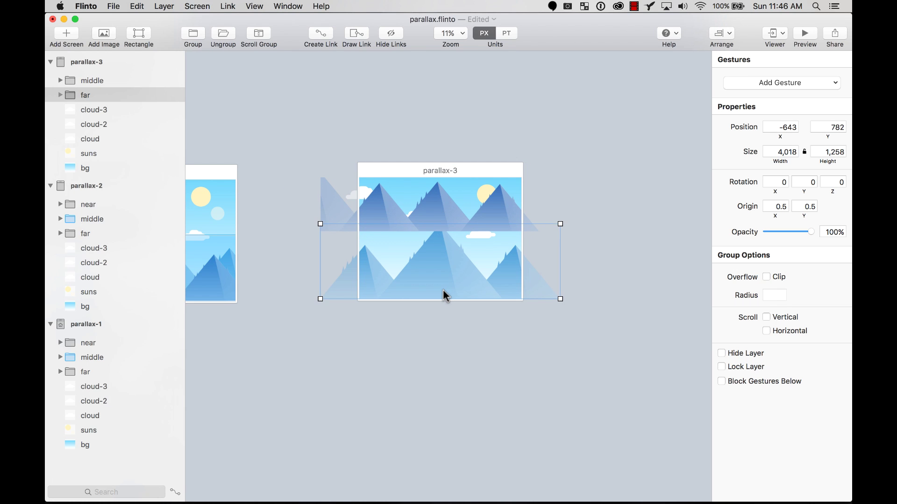
{"action": "key", "text": "shift+Up"}
{"action": "key", "text": "shift+Up"}
{"action": "key", "text": "shift+Up"}
{"action": "key", "text": "shift+Up"}
{"action": "key", "text": "shift+Up"}
{"action": "key", "text": "shift+Up"}
{"action": "key", "text": "shift+Up"}
{"action": "key", "text": "shift+Up"}
{"action": "key", "text": "shift+Up"}
{"action": "key", "text": "shift+Up"}
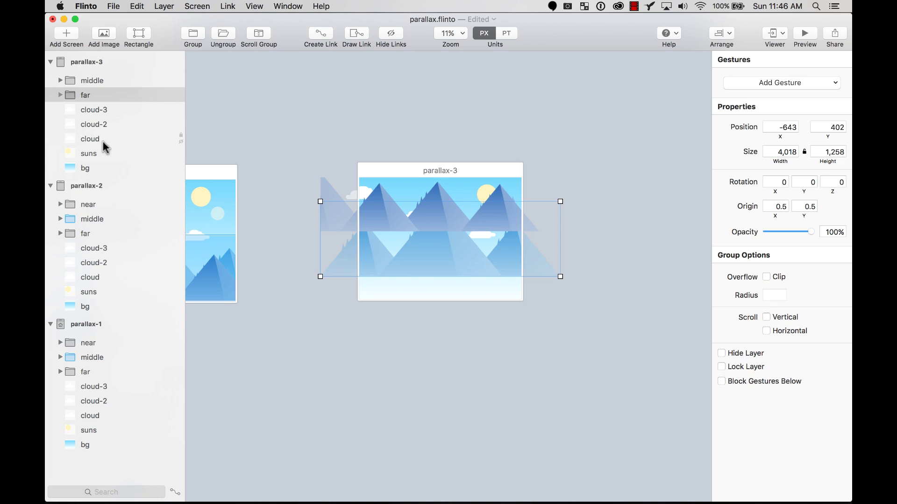
Step: Select the cloud-3, cloud-2, cloud and suns layers of parallax-3 together and shift them slightly downward
{"action": "left_click", "coordinate": [112, 112]}
{"action": "left_click", "coordinate": [110, 126], "text": "shift"}
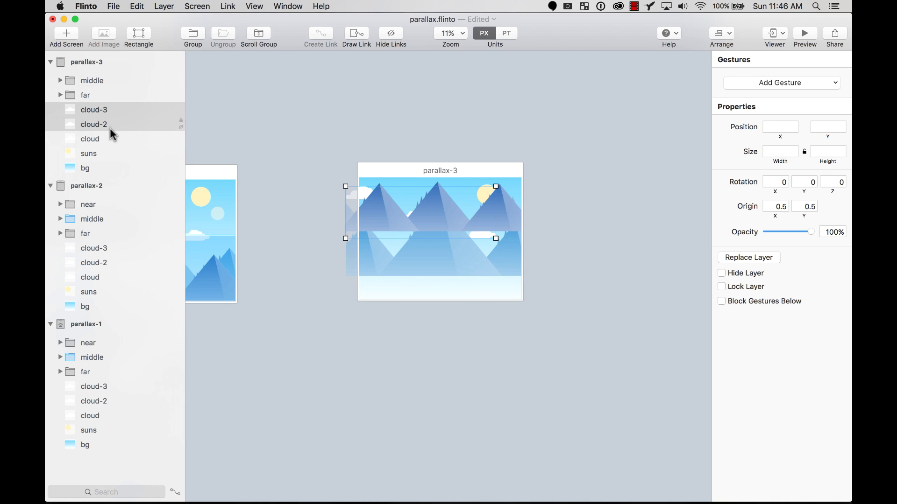
{"action": "left_click", "coordinate": [109, 152], "text": "shift"}
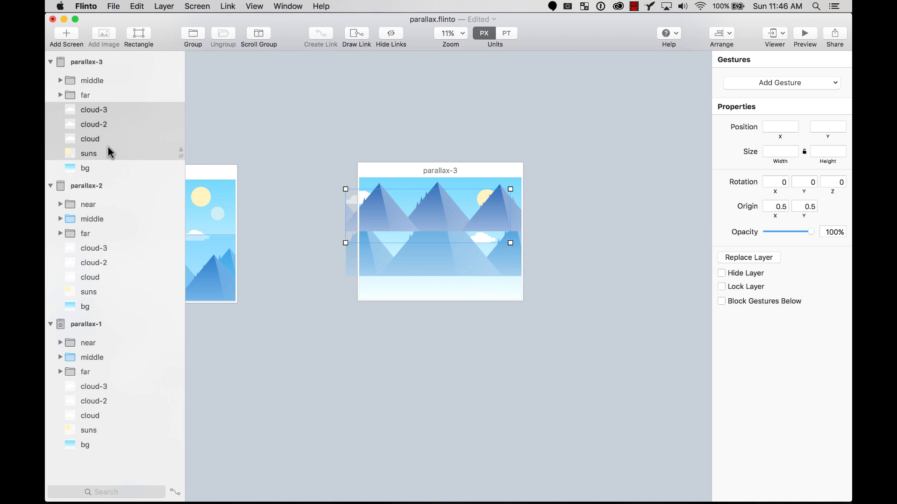
{"action": "left_click", "coordinate": [356, 126]}
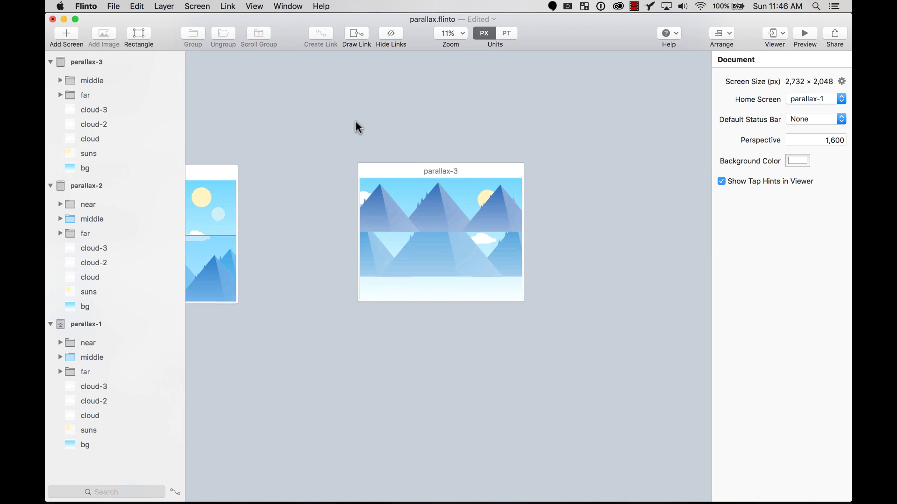
Step: Draw a rectangle covering the whole parallax-3 screen, about 2,732 × 2,052 px, with its upper edge at about Y -4
{"action": "scroll", "coordinate": [409, 285], "scroll_direction": "left", "scroll_amount": 3}
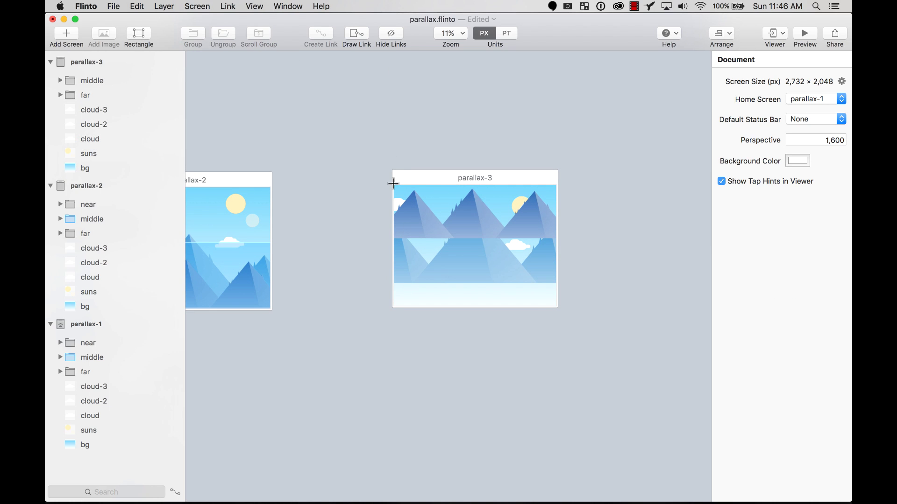
{"action": "left_click_drag", "start_coordinate": [393, 183], "coordinate": [566, 312]}
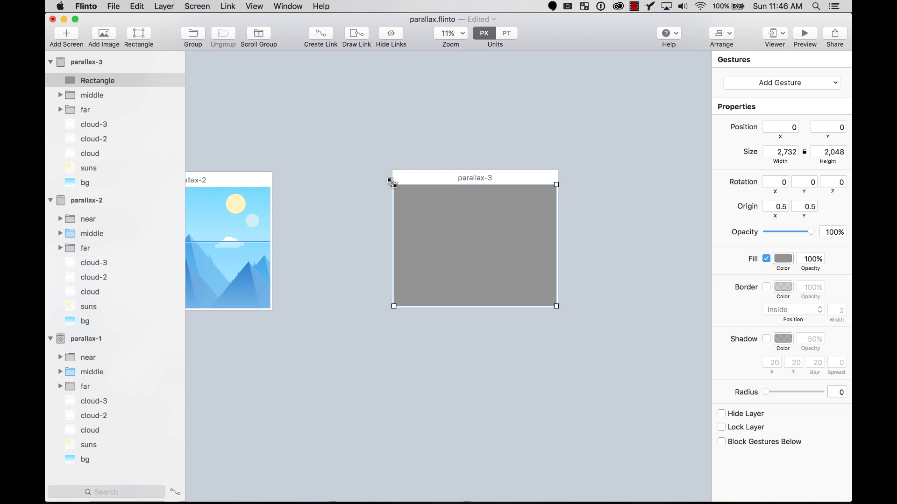
{"action": "mouse_move", "coordinate": [392, 182]}
{"action": "left_mouse_down"}
{"action": "mouse_move", "coordinate": [385, 176]}
{"action": "mouse_move", "coordinate": [394, 183]}
{"action": "left_mouse_up"}
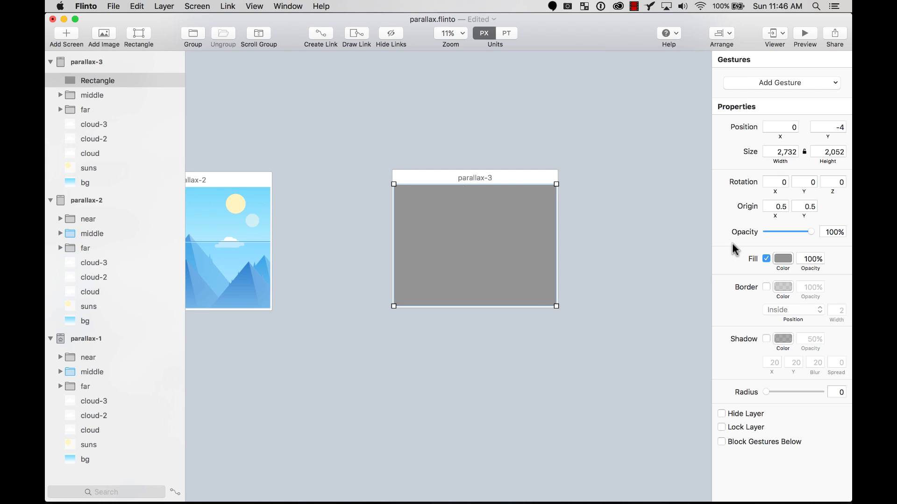
Step: Fill the parallax-3 rectangle with dark navy #1E2F41 and extend it below the screen to a height of about 3,917 px
{"action": "left_click", "coordinate": [785, 259]}
{"action": "left_click", "coordinate": [784, 121]}
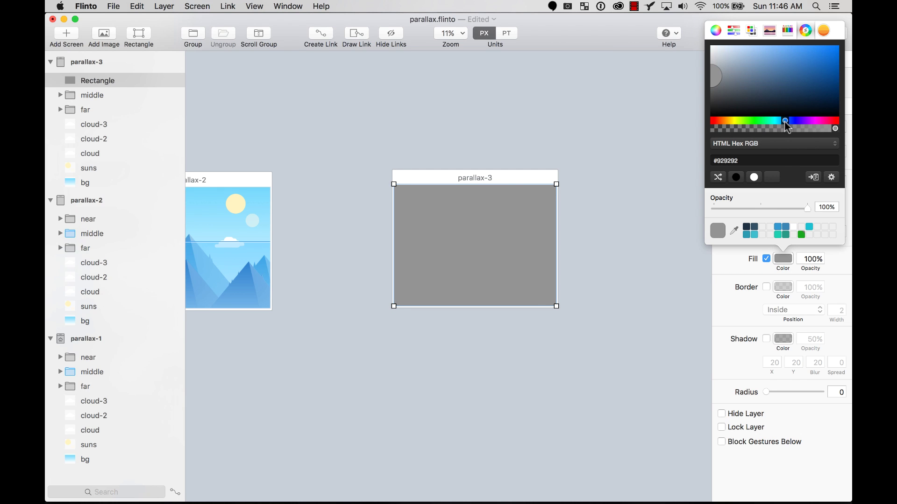
{"action": "left_click", "coordinate": [779, 99]}
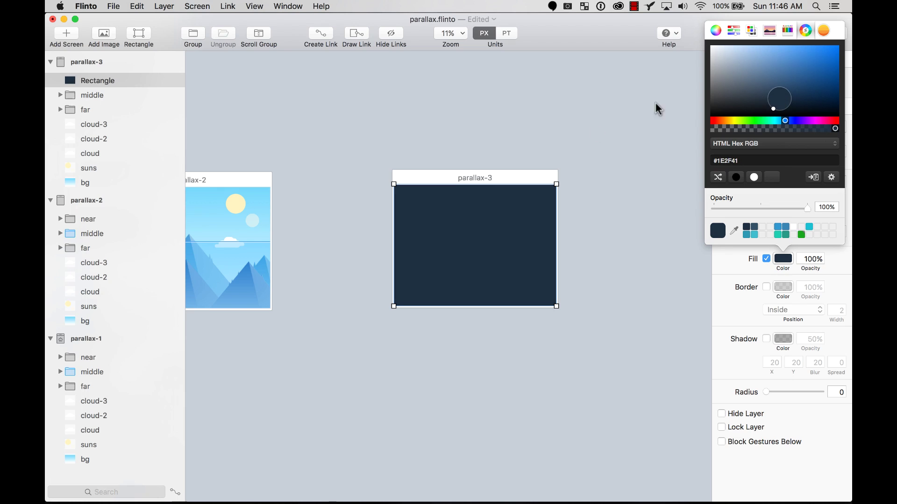
{"action": "left_click", "coordinate": [539, 98]}
{"action": "left_click", "coordinate": [469, 275]}
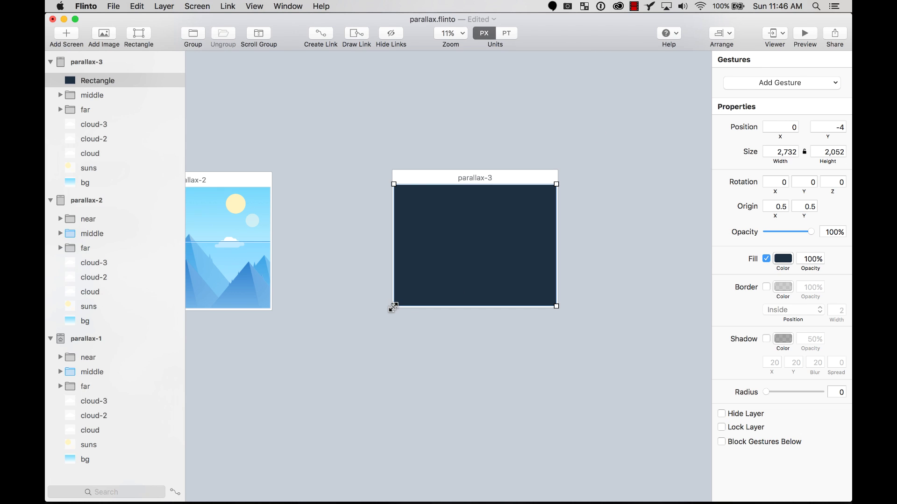
{"action": "left_click_drag", "start_coordinate": [393, 307], "coordinate": [393, 417]}
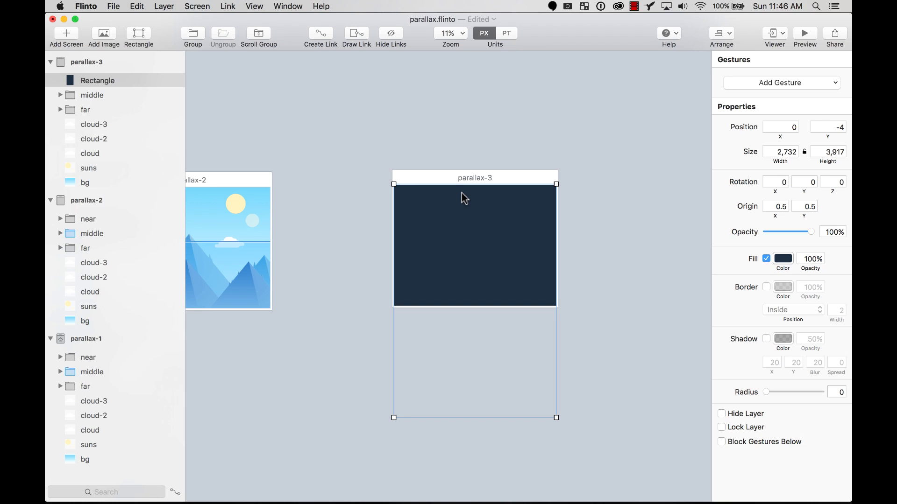
Step: Copy the navy rectangle into the parallax-2 screen and place it just below the visible area at X 0, Y 2,050
{"action": "key", "text": "cmd+c"}
{"action": "scroll", "coordinate": [483, 180], "scroll_direction": "left", "scroll_amount": 5}
{"action": "left_click", "coordinate": [494, 171]}
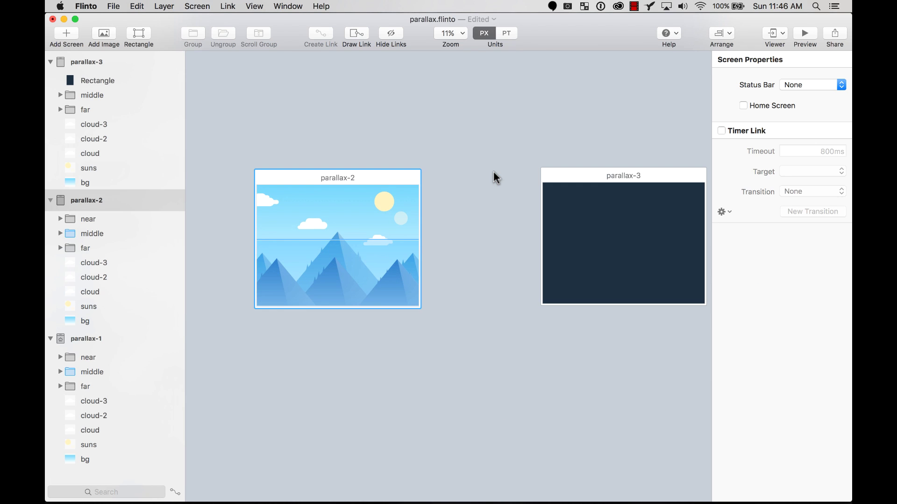
{"action": "key", "text": "cmd+v"}
{"action": "left_click_drag", "start_coordinate": [402, 229], "coordinate": [360, 351]}
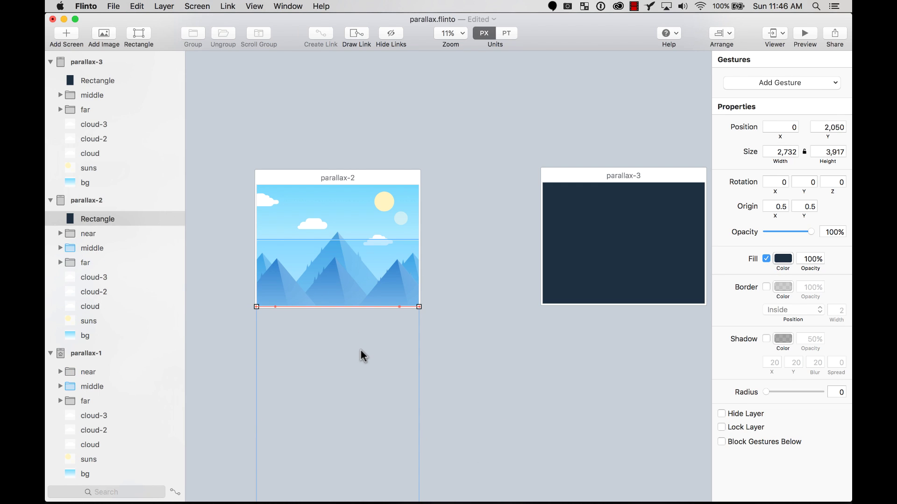
Step: Rename the navy rectangle layers of both parallax-2 and parallax-3 as "top"
{"action": "double_click", "coordinate": [99, 219]}
{"action": "type", "text": "p"}
{"action": "key", "text": "Return"}
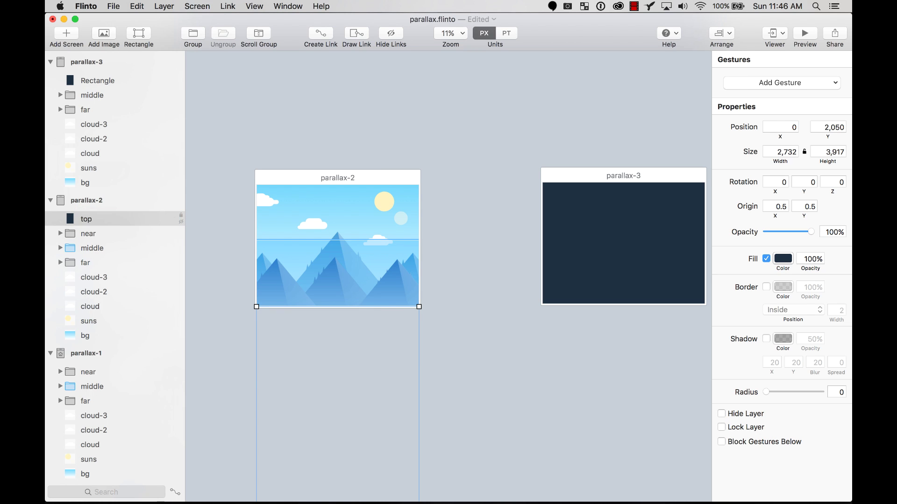
{"action": "double_click", "coordinate": [90, 83]}
{"action": "type", "text": "top"}
{"action": "key", "text": "Return"}
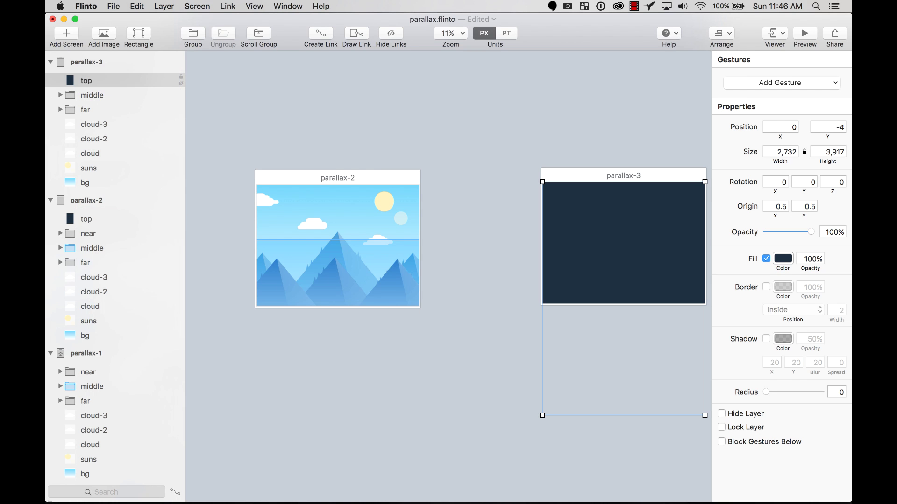
Step: Add an Up Swipe gesture to the middle group of parallax-2 with parallax-3 as its target
{"action": "left_click", "coordinate": [322, 149]}
{"action": "left_click", "coordinate": [337, 178]}
{"action": "left_click", "coordinate": [340, 285]}
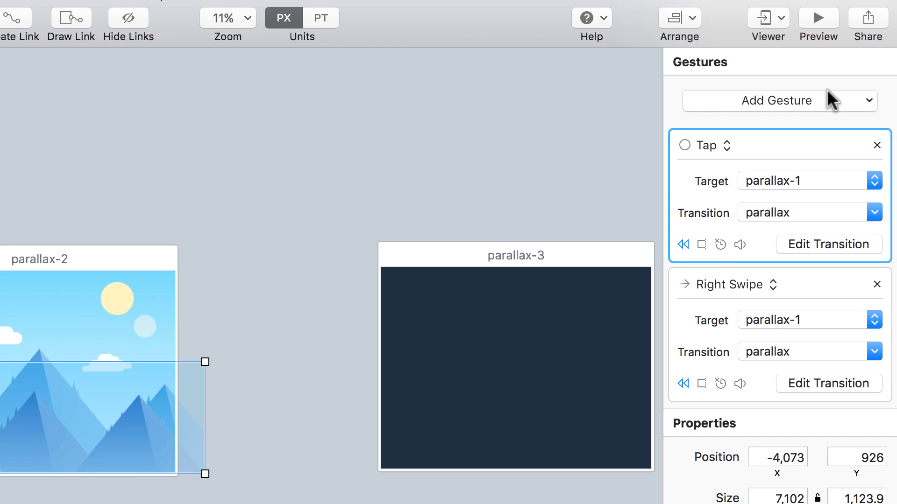
{"action": "left_click", "coordinate": [814, 85]}
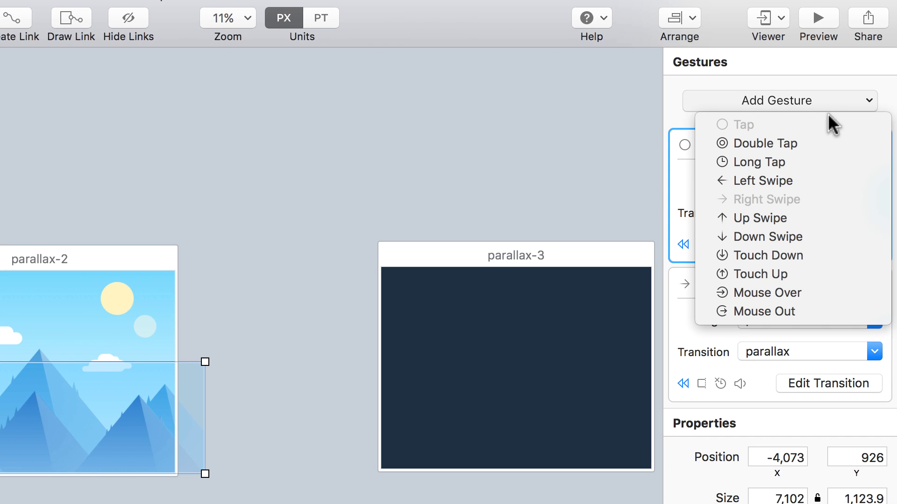
{"action": "left_click", "coordinate": [833, 211]}
{"action": "left_click", "coordinate": [800, 186]}
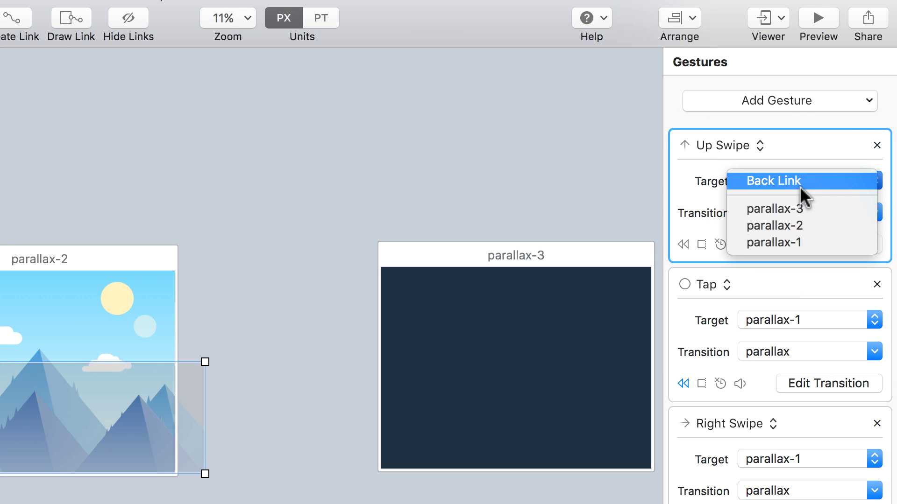
{"action": "left_click", "coordinate": [829, 209]}
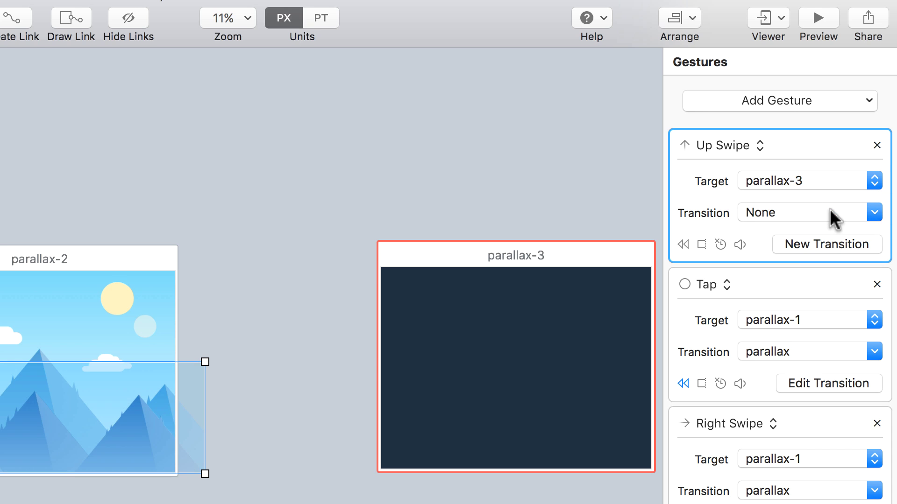
Step: Create a new transition for the up swipe and align the parallax-3 end screen over the start screen at X 0
{"action": "left_click", "coordinate": [826, 243]}
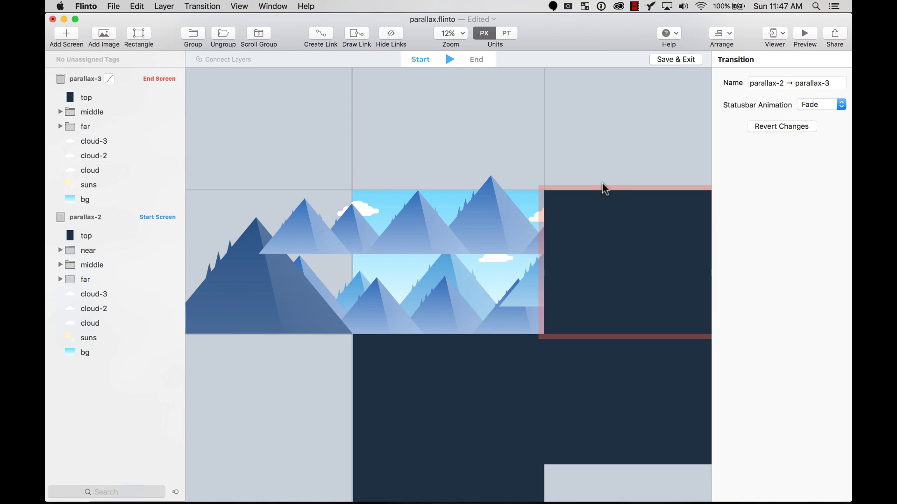
{"action": "left_click", "coordinate": [605, 189]}
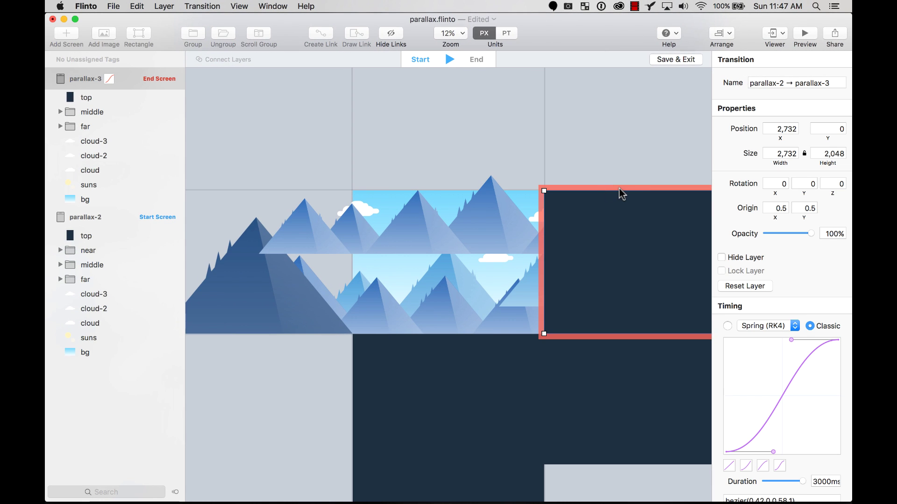
{"action": "left_click_drag", "start_coordinate": [621, 193], "coordinate": [429, 196]}
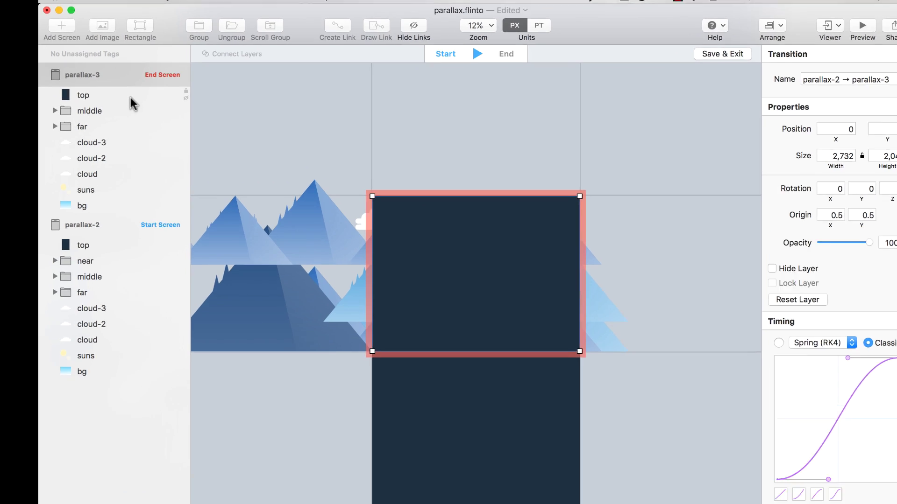
Step: Connect the top, middle and far layers of parallax-3 with their counterparts in parallax-2
{"action": "left_click", "coordinate": [125, 99]}
{"action": "left_click", "coordinate": [96, 305], "text": "shift"}
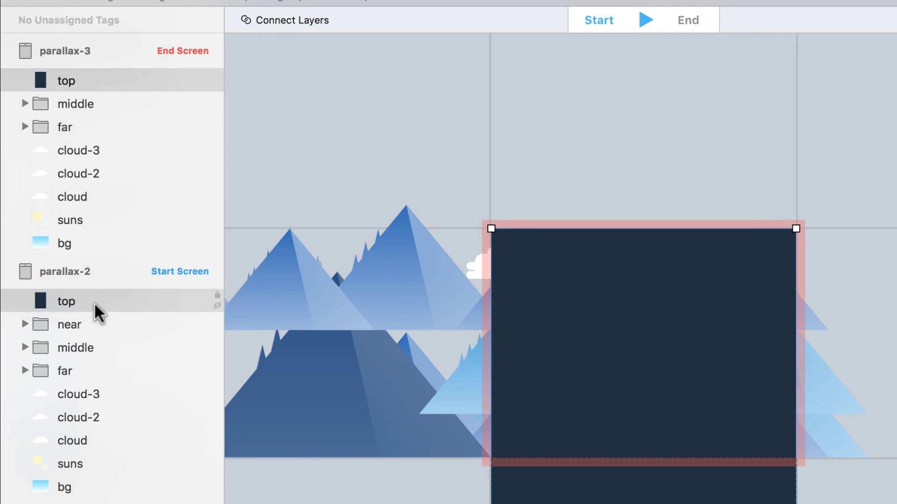
{"action": "left_click", "coordinate": [304, 21]}
{"action": "left_click", "coordinate": [110, 112]}
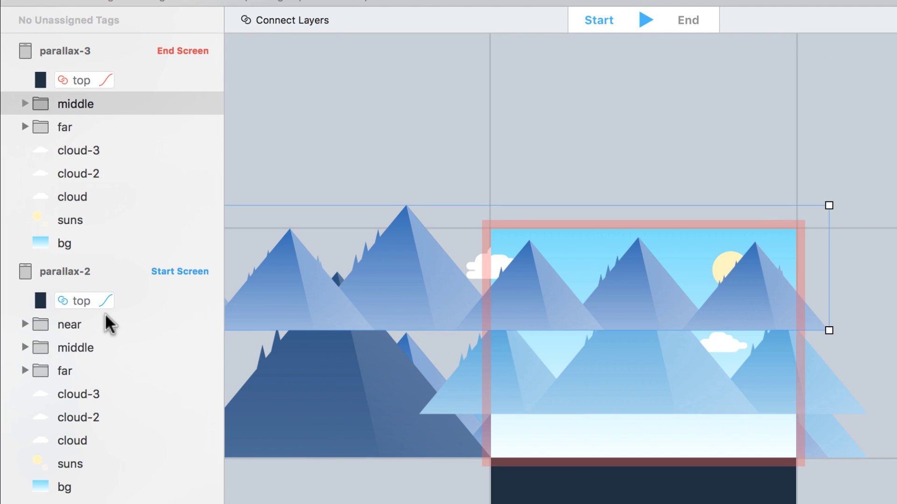
{"action": "left_click", "coordinate": [106, 348], "text": "shift"}
{"action": "left_click", "coordinate": [280, 23]}
{"action": "left_click", "coordinate": [74, 127]}
{"action": "left_click", "coordinate": [96, 366], "text": "shift"}
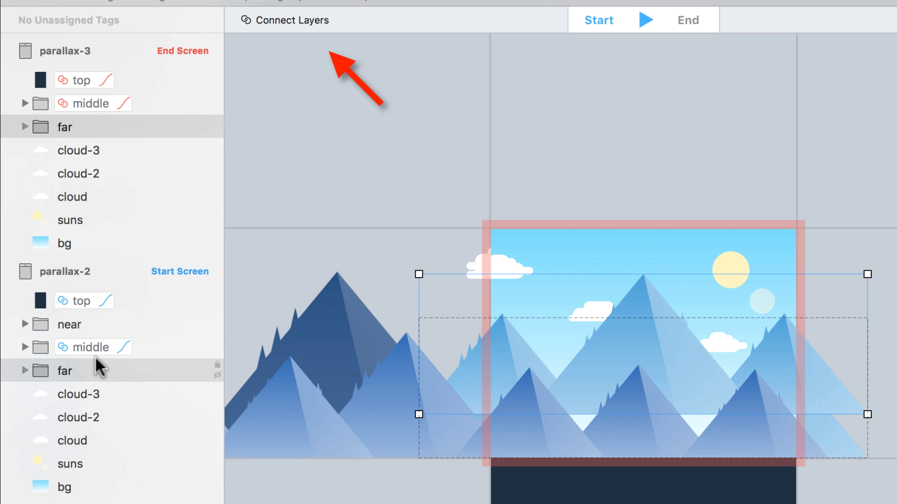
{"action": "left_click", "coordinate": [290, 20]}
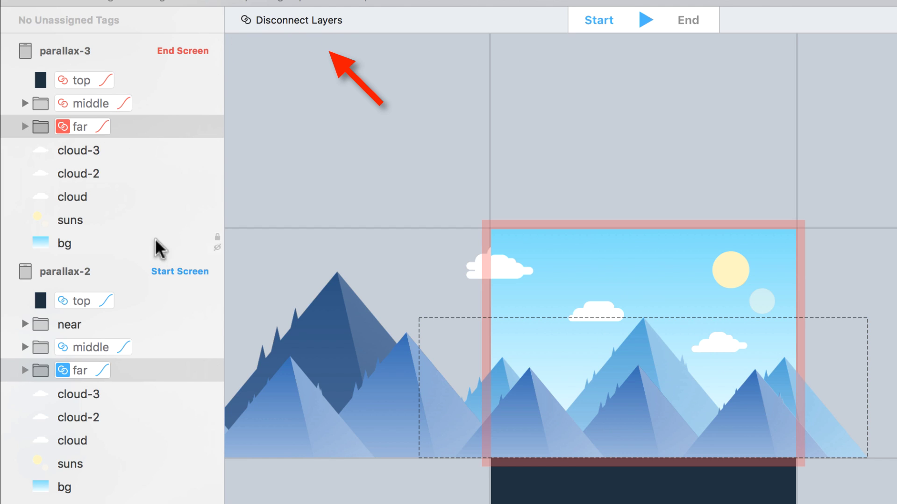
Step: Connect the cloud-3 and cloud-2 layers of the end screen with the matching layers of the start screen
{"action": "left_click", "coordinate": [105, 327]}
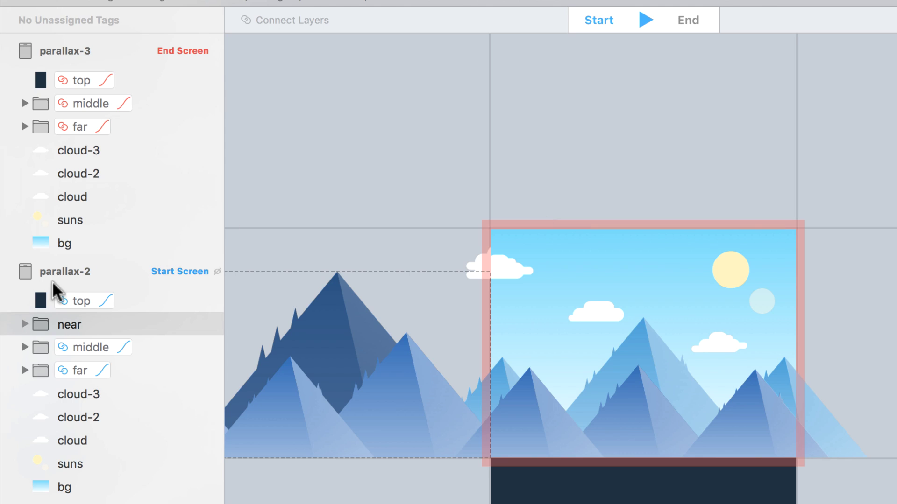
{"action": "left_click", "coordinate": [102, 396]}
{"action": "left_click", "coordinate": [120, 134], "text": "shift"}
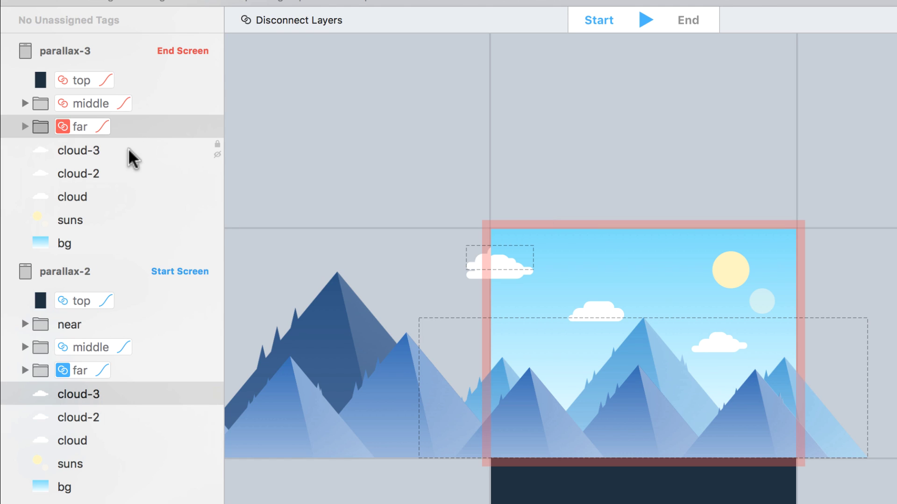
{"action": "left_click", "coordinate": [130, 151]}
{"action": "left_click", "coordinate": [127, 393], "text": "shift"}
{"action": "left_click", "coordinate": [282, 20]}
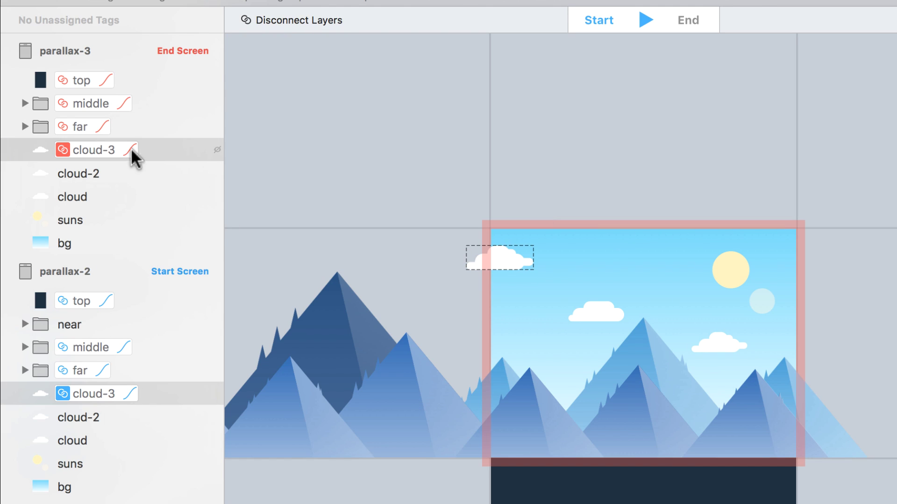
{"action": "left_click", "coordinate": [119, 172]}
{"action": "left_click", "coordinate": [123, 416], "text": "shift"}
{"action": "left_click", "coordinate": [280, 21]}
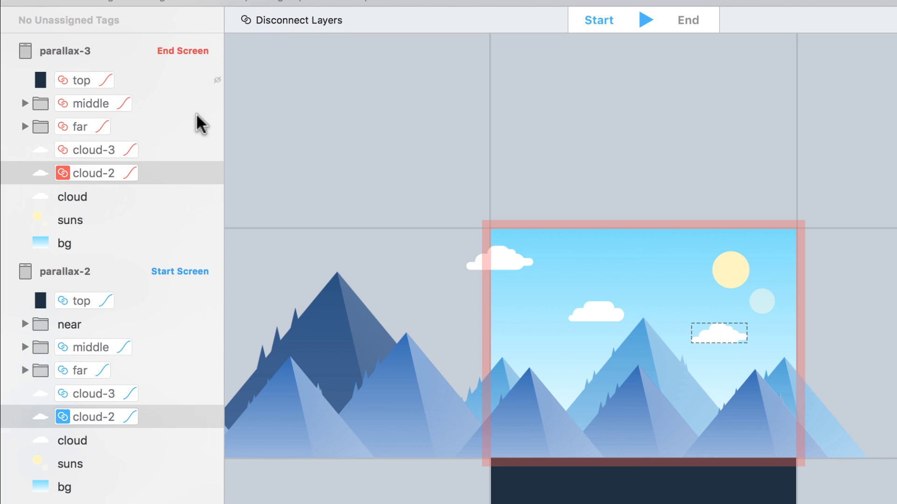
Step: Connect the cloud and suns layers of the end screen with the matching layers of the start screen
{"action": "left_click", "coordinate": [117, 199]}
{"action": "left_click", "coordinate": [89, 442], "text": "shift"}
{"action": "left_click", "coordinate": [286, 20]}
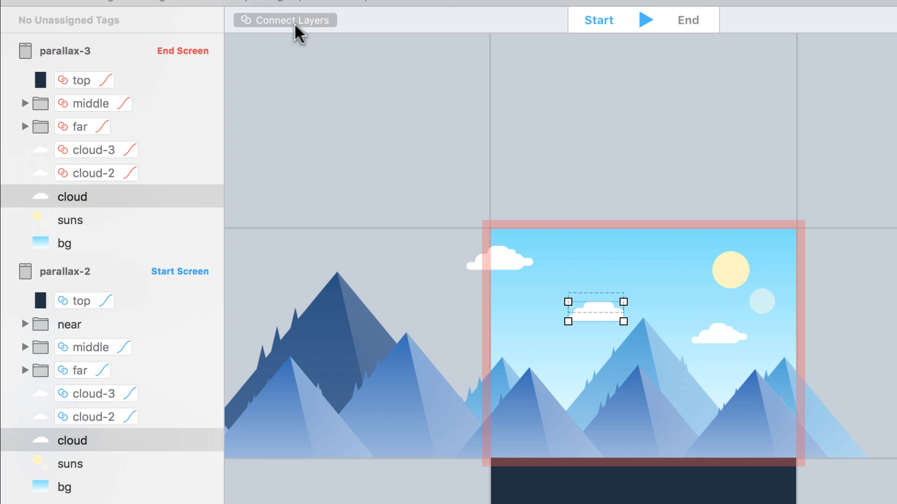
{"action": "left_click", "coordinate": [117, 220]}
{"action": "left_click", "coordinate": [97, 464], "text": "shift"}
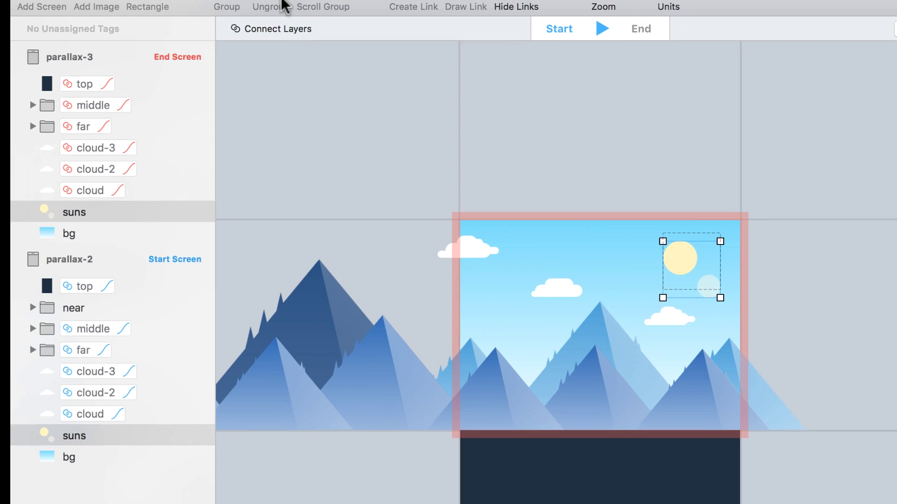
{"action": "left_click", "coordinate": [281, 23]}
Step: Play the transition in both directions and test the prototype from the home screen through parallax-3 in the preview
{"action": "left_click", "coordinate": [603, 29]}
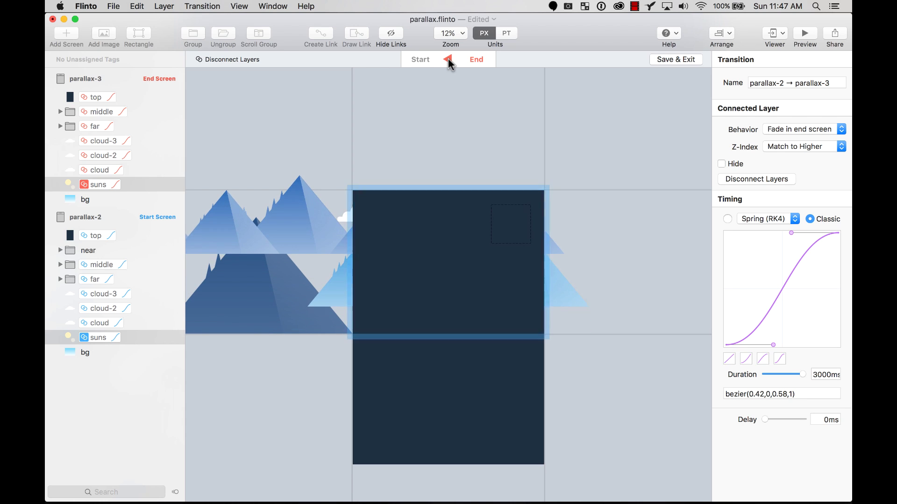
{"action": "left_click", "coordinate": [450, 61]}
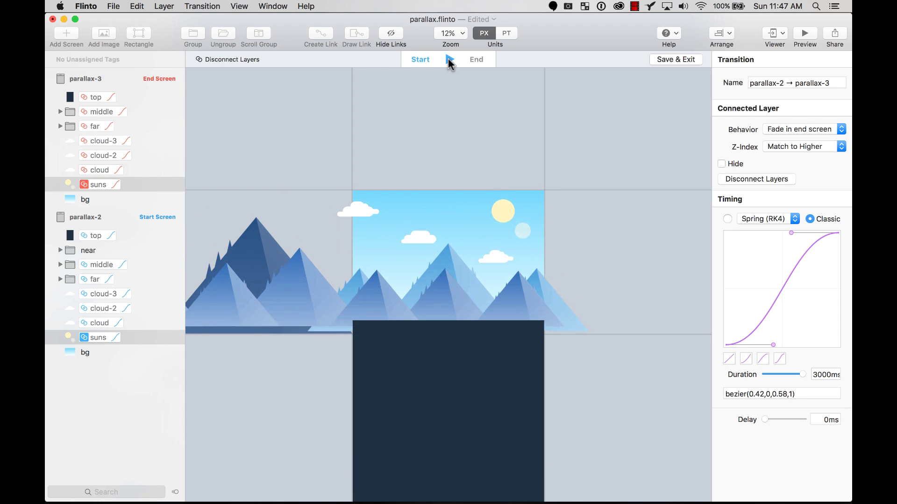
{"action": "left_click", "coordinate": [804, 34]}
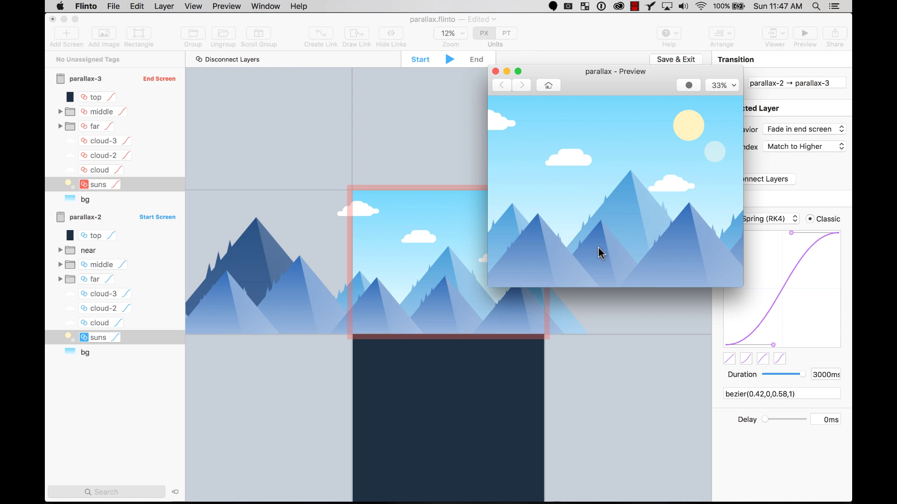
{"action": "left_click", "coordinate": [630, 253]}
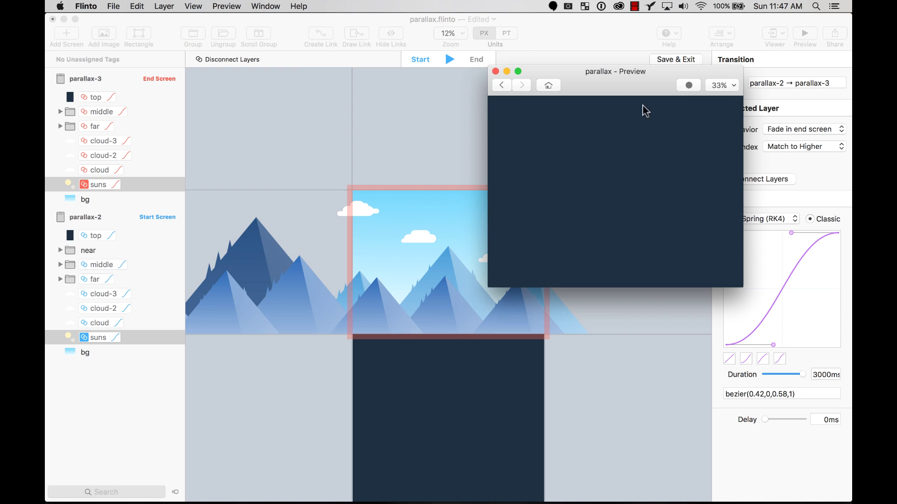
{"action": "left_click", "coordinate": [549, 86]}
{"action": "left_click", "coordinate": [650, 260]}
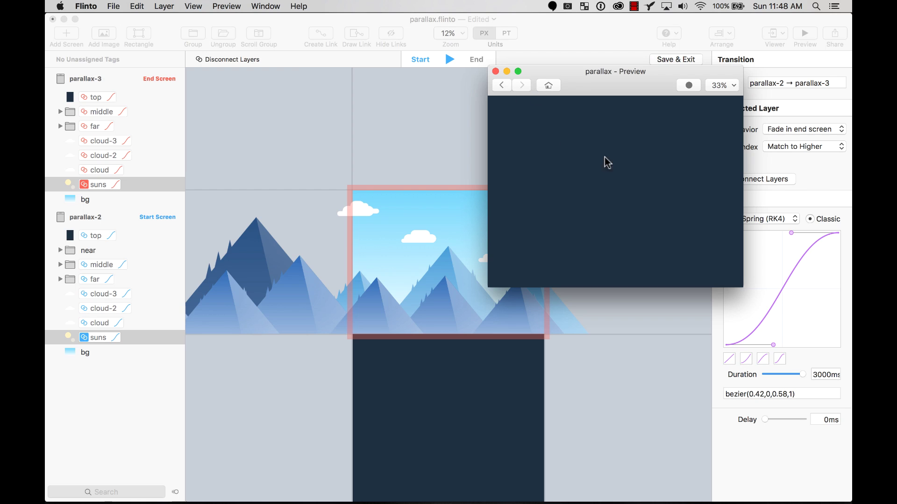
{"action": "left_click", "coordinate": [495, 71]}
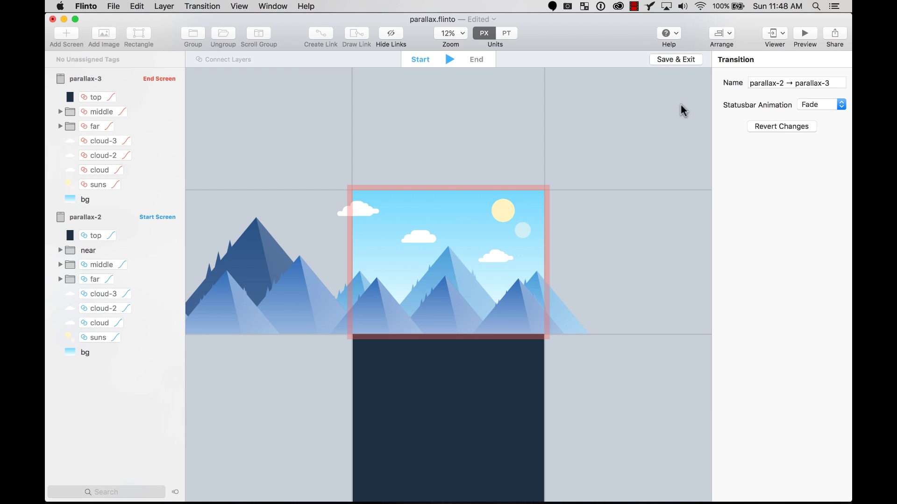
Step: Save and exit the parallax-2 → parallax-3 transition, and switch to Sketch
{"action": "left_click", "coordinate": [475, 385]}
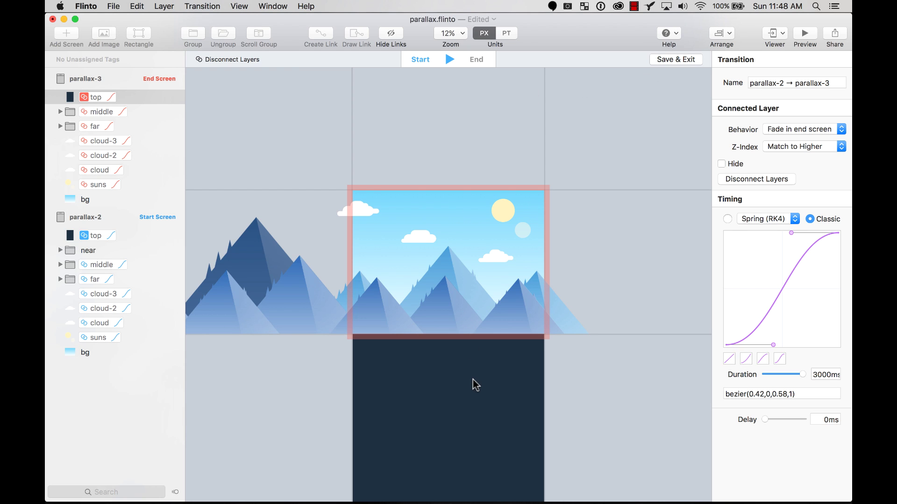
{"action": "left_click", "coordinate": [676, 60]}
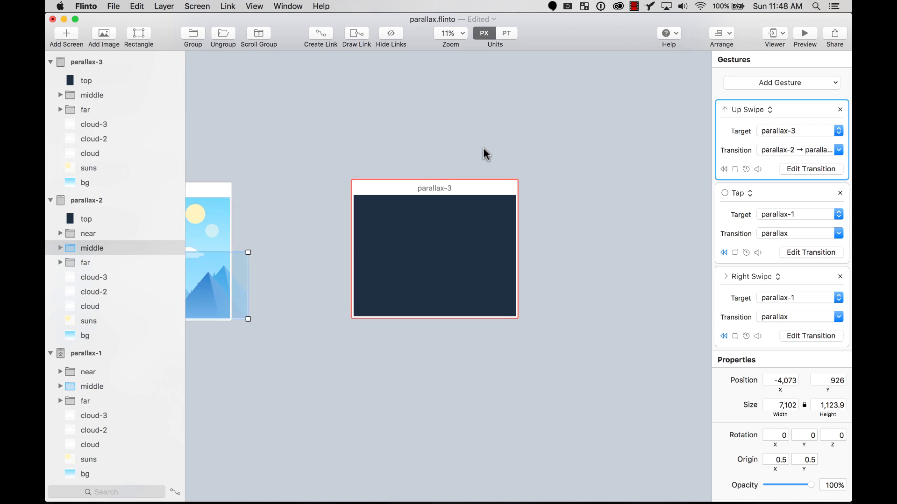
{"action": "key", "text": "super+Tab"}
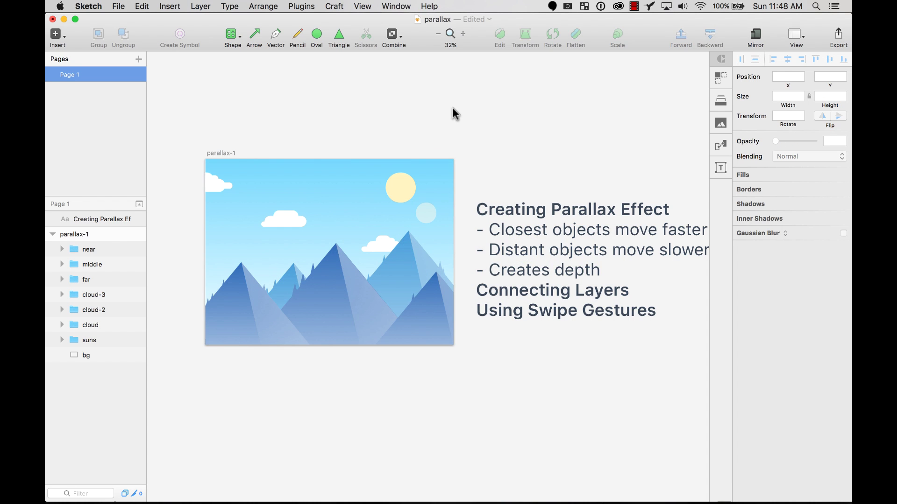
Step: Draw a rectangle about 973 × 296 in the empty area above the parallax-1 artboard and round its corners to radius 100
{"action": "scroll", "coordinate": [453, 115], "scroll_direction": "up", "scroll_amount": 5}
{"action": "scroll", "coordinate": [453, 115], "scroll_direction": "left", "scroll_amount": 5}
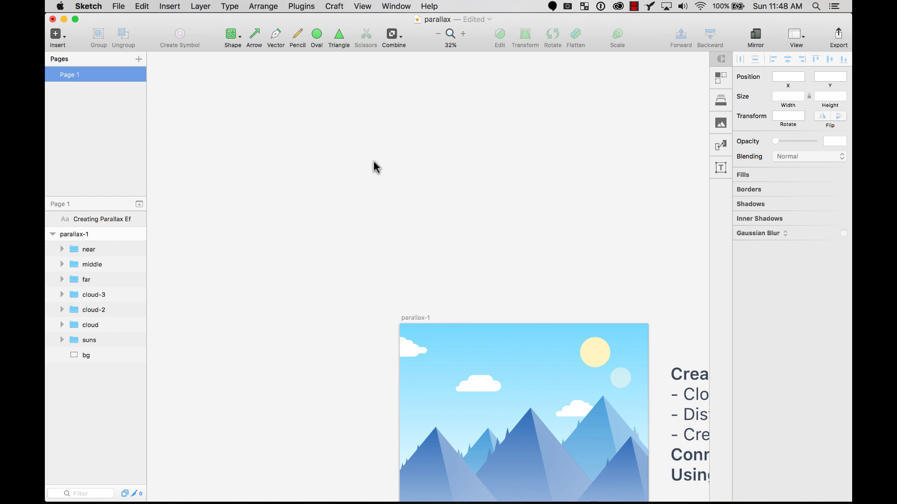
{"action": "key", "text": "r"}
{"action": "left_click_drag", "start_coordinate": [324, 136], "coordinate": [501, 191]}
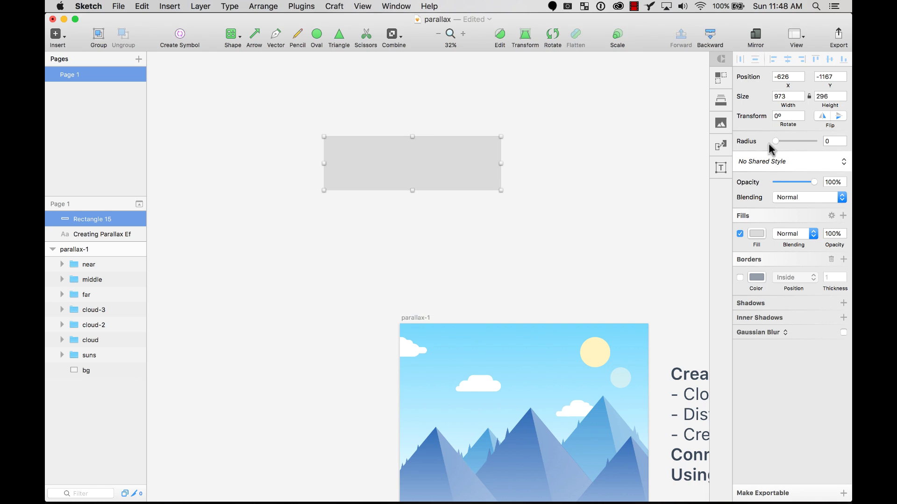
{"action": "left_click_drag", "start_coordinate": [775, 141], "coordinate": [812, 140]}
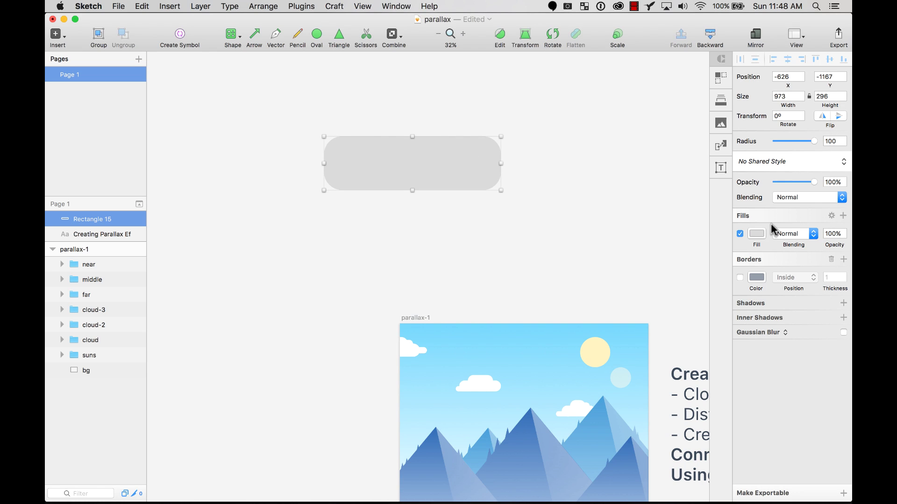
Step: Fill the rounded rectangle with a bright blue swatch from the global colors
{"action": "left_click", "coordinate": [757, 234]}
{"action": "left_click", "coordinate": [797, 357]}
{"action": "left_click_drag", "start_coordinate": [805, 329], "coordinate": [822, 258]}
{"action": "left_click", "coordinate": [843, 417]}
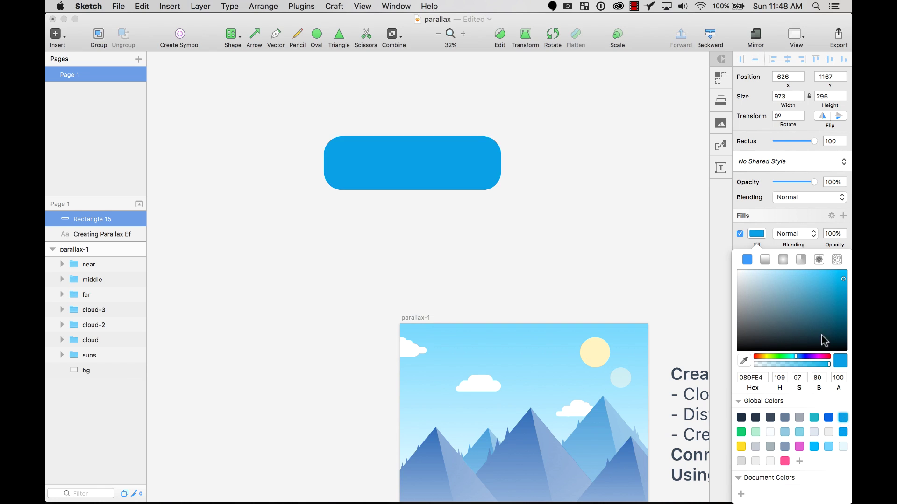
{"action": "left_click", "coordinate": [842, 432]}
{"action": "left_click", "coordinate": [448, 181]}
{"action": "key", "text": "Escape"}
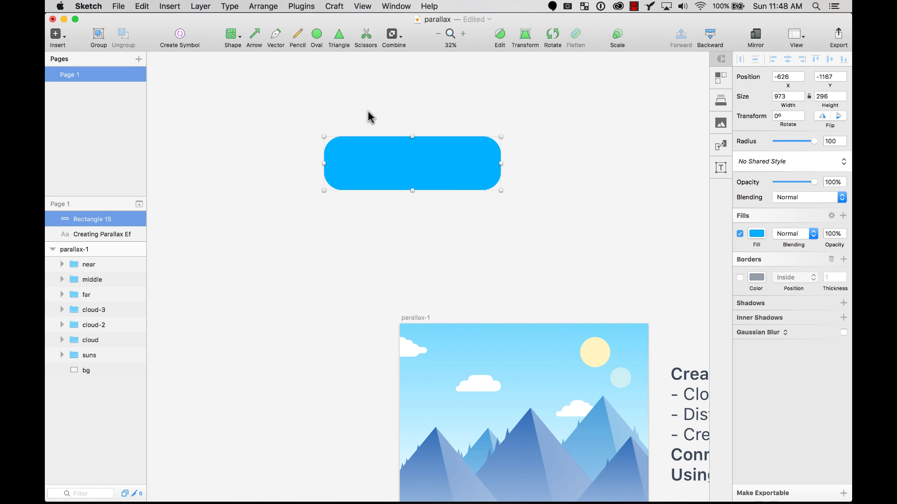
Step: Add the text "Go Back" and center it on the blue rectangle
{"action": "key", "text": "t"}
{"action": "left_click", "coordinate": [339, 102]}
{"action": "type", "text": "G"}
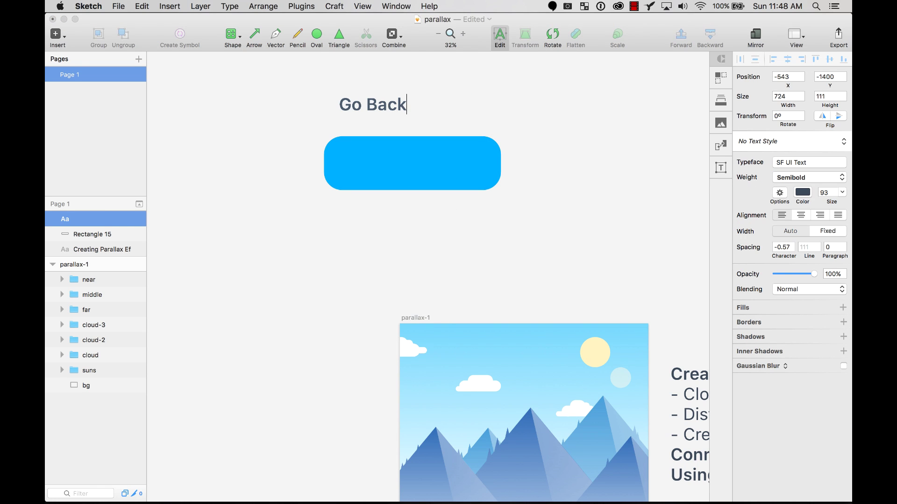
{"action": "type", "text": "o Back"}
{"action": "key", "text": "Escape"}
{"action": "left_click_drag", "start_coordinate": [387, 106], "coordinate": [416, 166]}
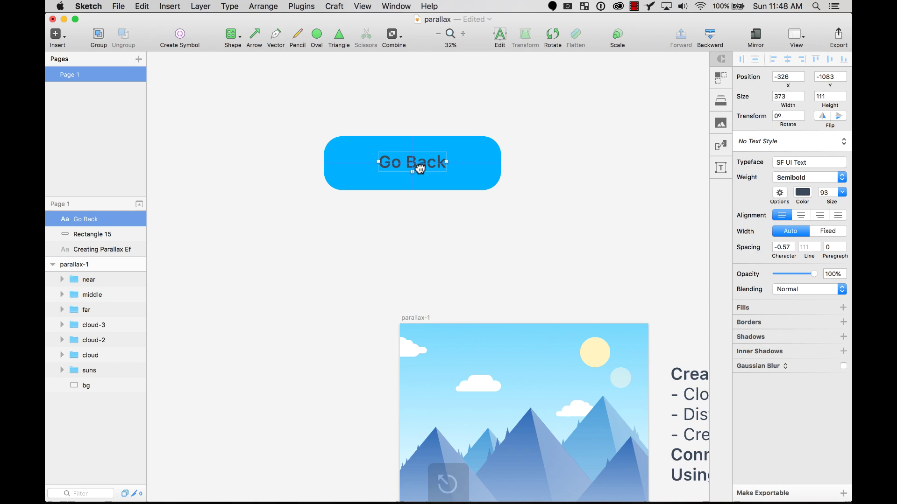
Step: Shrink the blue rectangle evenly around the label to about 772 × 235 and change the Go Back text color to white
{"action": "left_click", "coordinate": [495, 170]}
{"action": "left_click_drag", "start_coordinate": [503, 136], "coordinate": [482, 142]}
{"action": "left_click", "coordinate": [429, 163]}
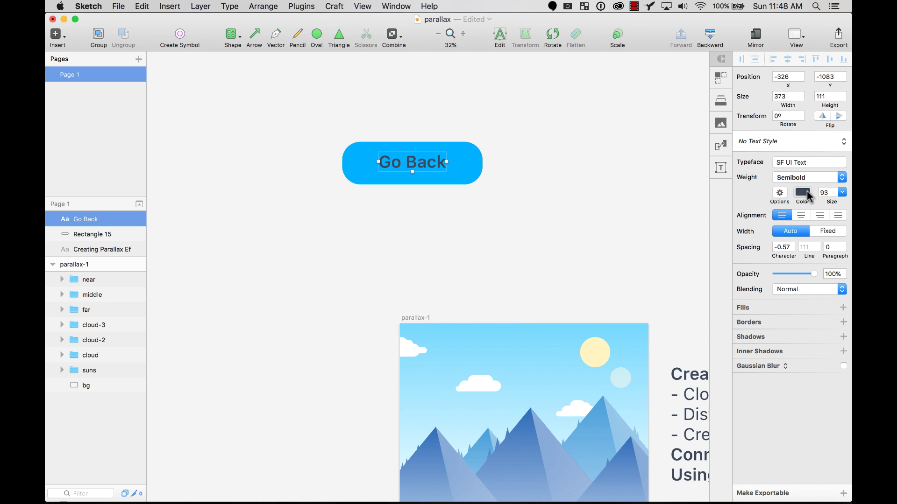
{"action": "left_click", "coordinate": [809, 196]}
{"action": "left_click_drag", "start_coordinate": [747, 219], "coordinate": [650, 181]}
Step: Group the Go Back text with its blue rectangle and name the group "button"
{"action": "left_click_drag", "start_coordinate": [570, 109], "coordinate": [355, 246]}
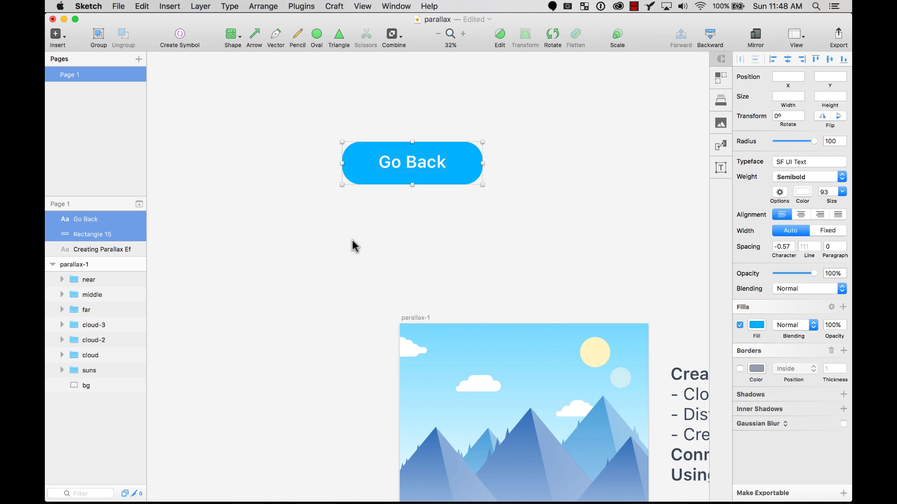
{"action": "key", "text": "super+g"}
{"action": "double_click", "coordinate": [77, 222]}
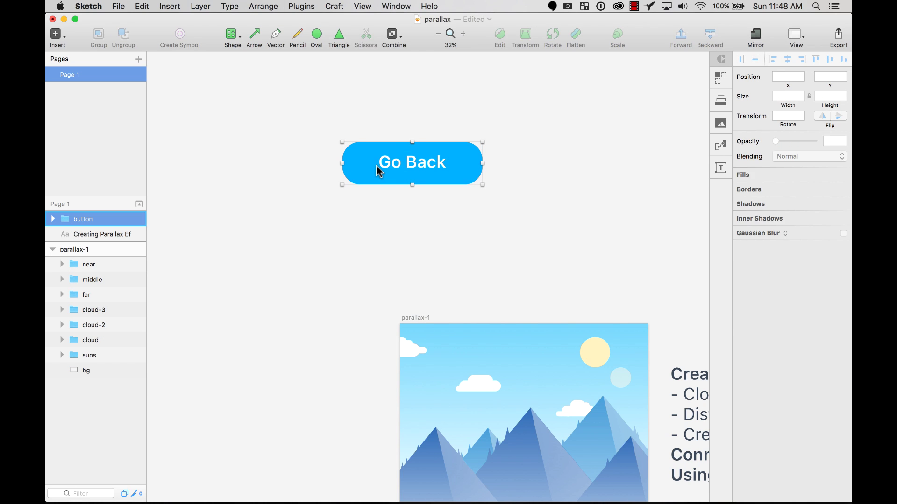
Step: Copy the button group and paste it onto the parallax-3 screen in Flinto
{"action": "key", "text": "super+c"}
{"action": "key", "text": "super+Tab"}
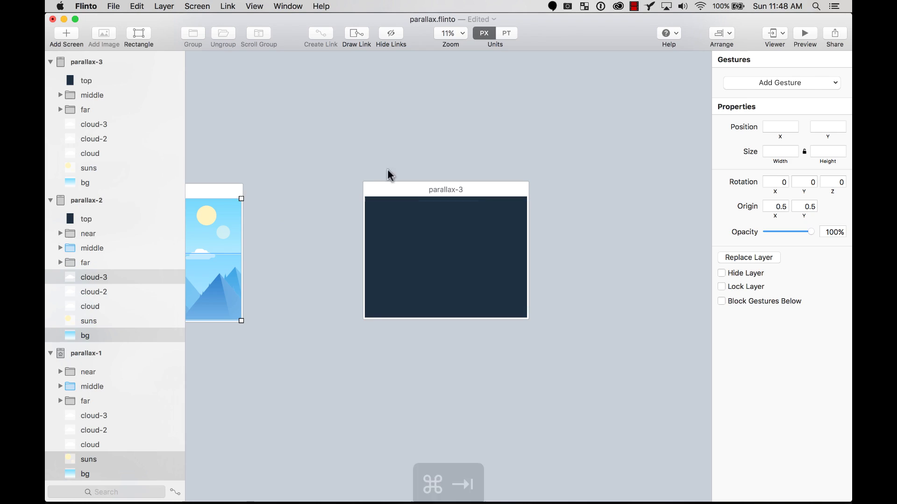
{"action": "key", "text": "super+v"}
{"action": "key", "text": "super+z"}
{"action": "left_click", "coordinate": [470, 188]}
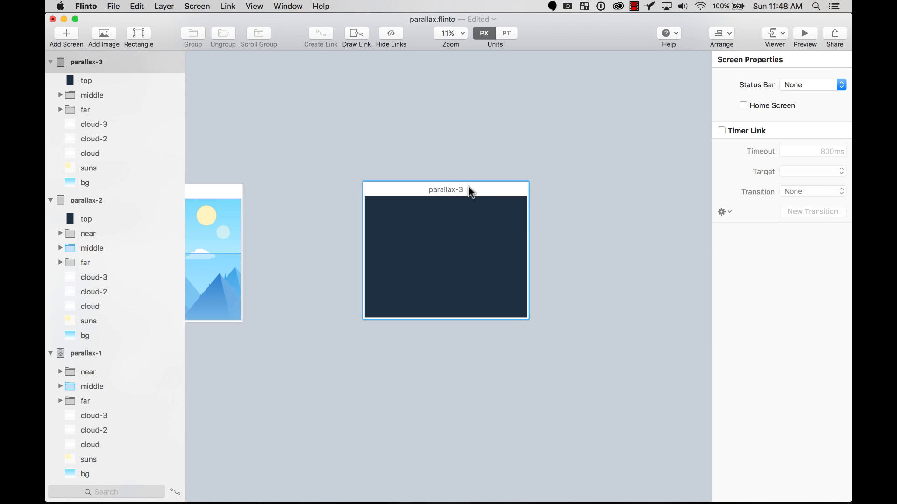
{"action": "key", "text": "super+v"}
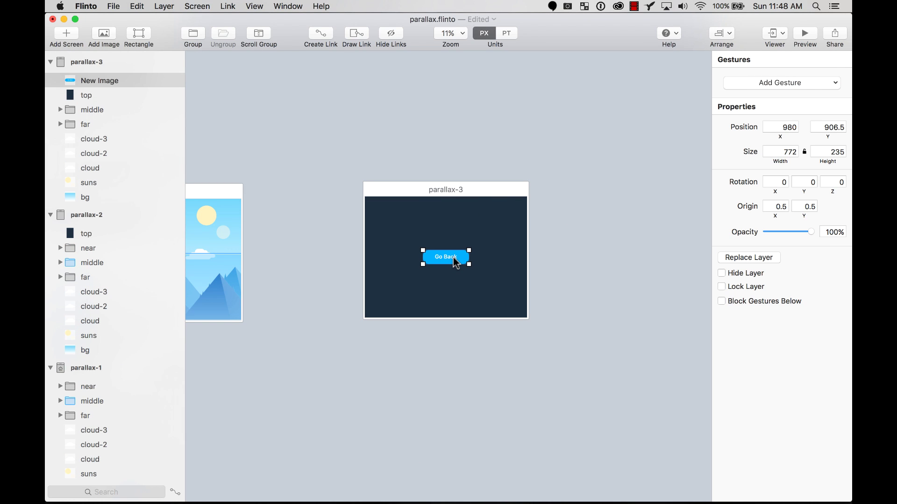
Step: Rename the pasted Go Back layer in parallax-3 to "button"
{"action": "double_click", "coordinate": [101, 81]}
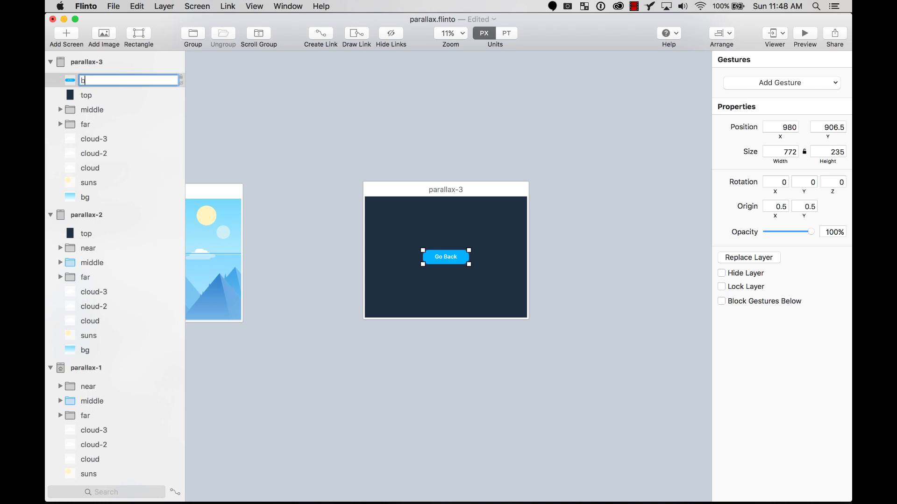
{"action": "type", "text": "button"}
{"action": "key", "text": "Return"}
{"action": "scroll", "coordinate": [373, 211], "scroll_direction": "left", "scroll_amount": 10}
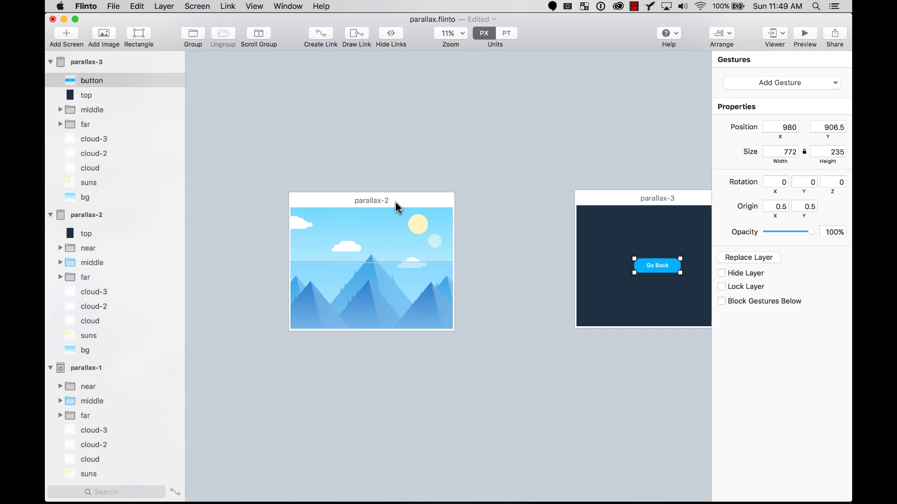
{"action": "left_click", "coordinate": [396, 205]}
{"action": "key", "text": "super+v"}
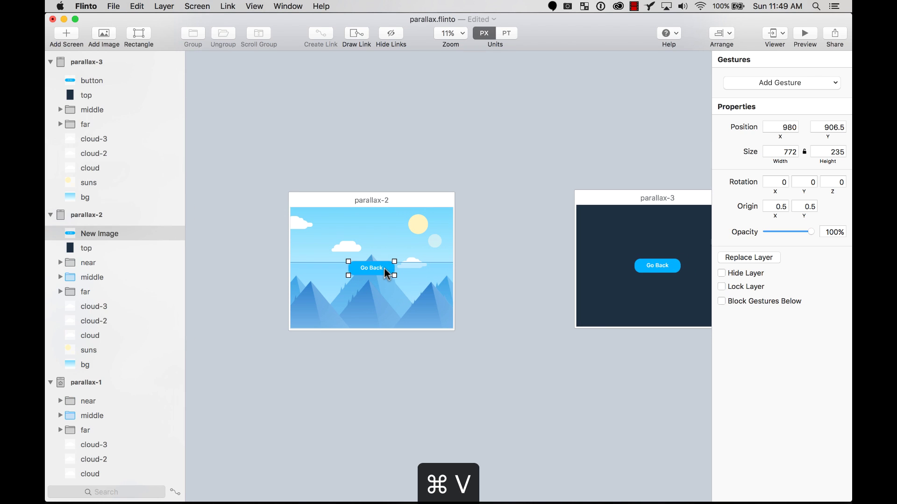
{"action": "left_click_drag", "start_coordinate": [387, 273], "coordinate": [378, 376]}
{"action": "key", "text": "super+z"}
{"action": "key", "text": "super+z"}
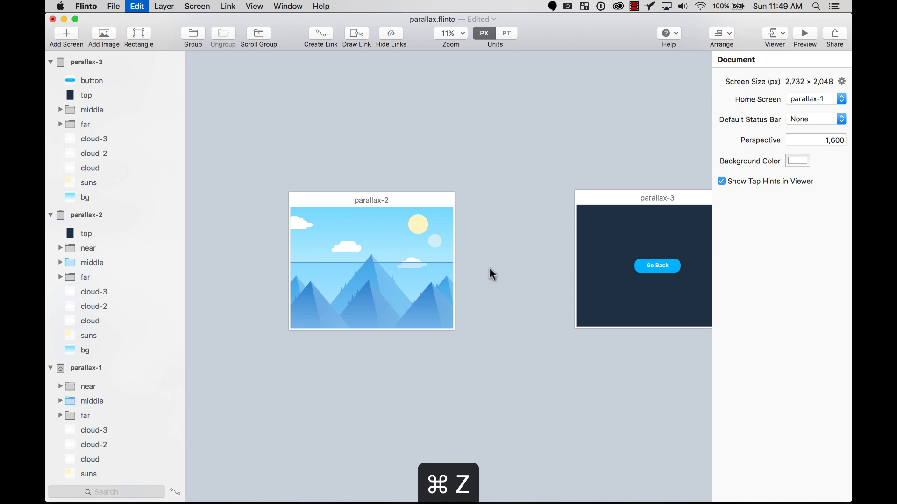
Step: Copy the button layer from parallax-3 and paste it onto the parallax-2 screen
{"action": "left_click", "coordinate": [658, 261]}
{"action": "key", "text": "super+c"}
{"action": "left_click", "coordinate": [417, 206]}
{"action": "key", "text": "super+v"}
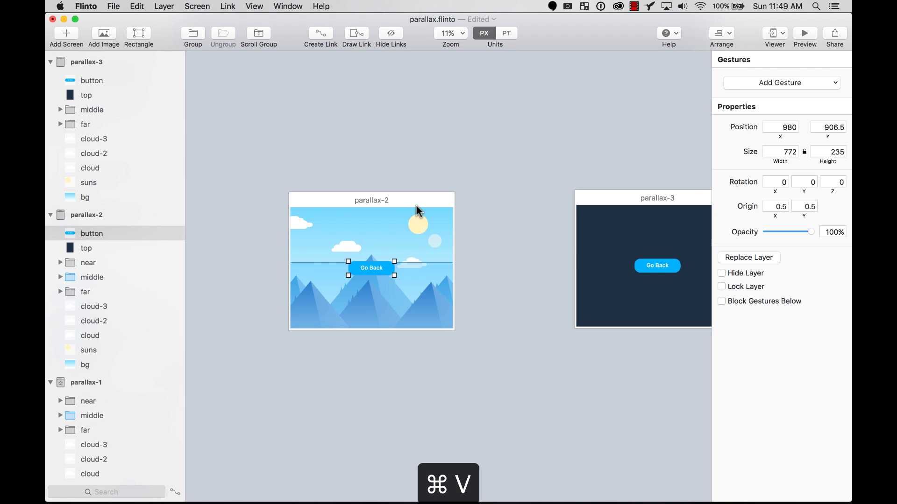
Step: Move parallax-2's button straight down below the screen to about Y 2,205 and set its opacity to 0%
{"action": "left_click_drag", "start_coordinate": [380, 270], "coordinate": [378, 340]}
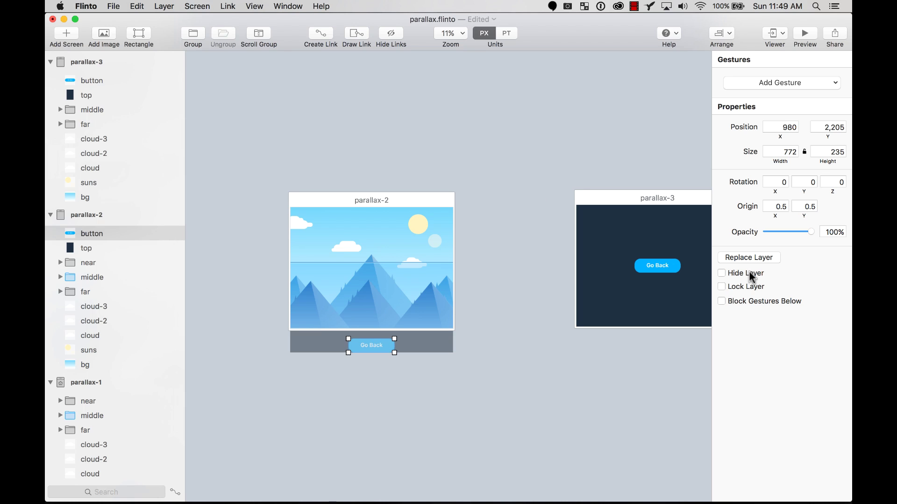
{"action": "left_click_drag", "start_coordinate": [811, 232], "coordinate": [714, 250]}
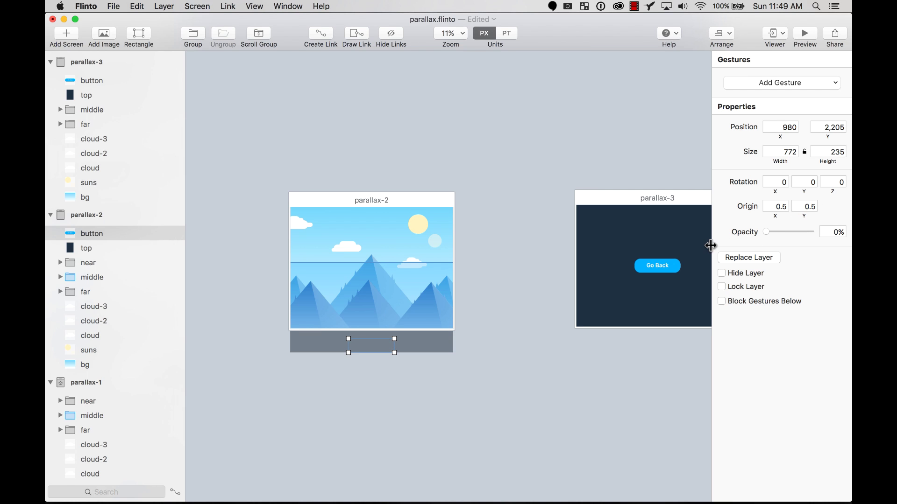
Step: Edit the up-swipe transition of parallax-2's middle layer and connect the button layers of parallax-3 and parallax-2
{"action": "left_click", "coordinate": [402, 298]}
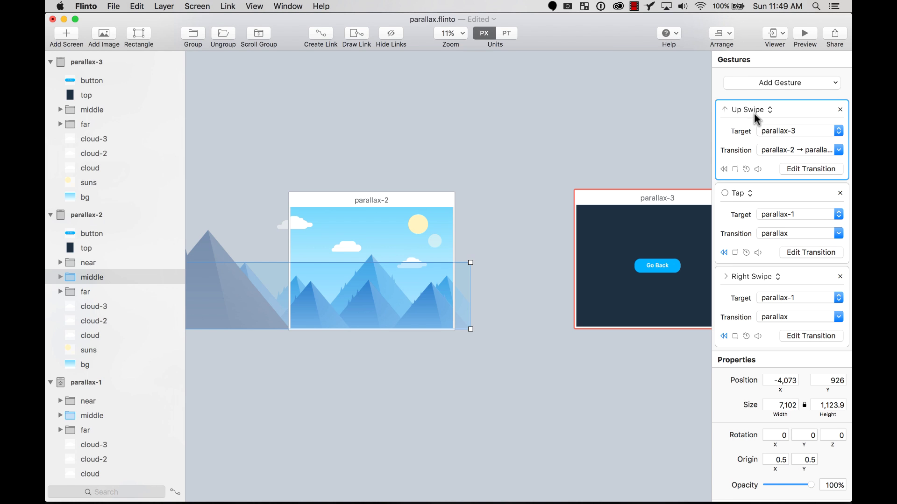
{"action": "left_click", "coordinate": [815, 173]}
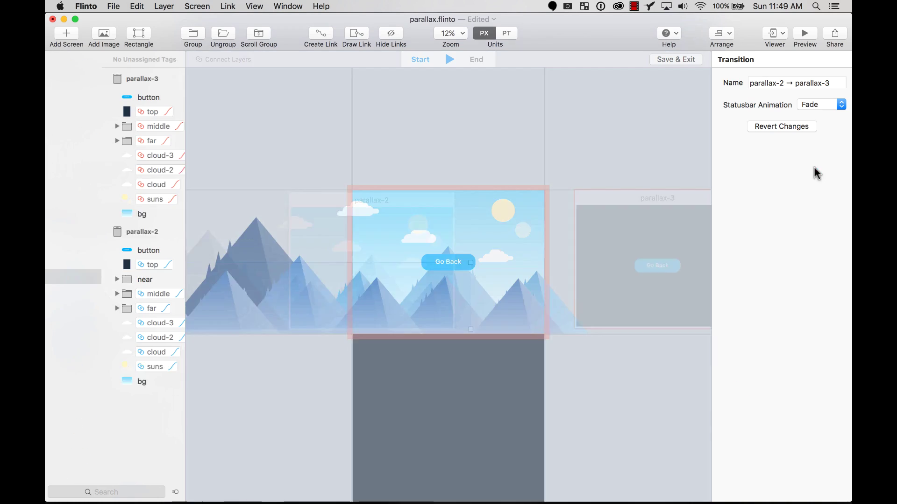
{"action": "left_click", "coordinate": [115, 96]}
{"action": "left_click", "coordinate": [109, 251]}
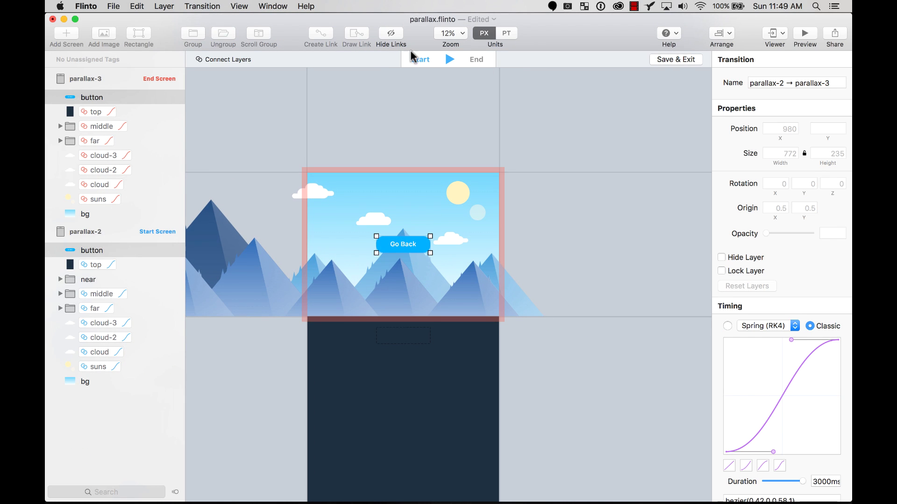
{"action": "left_click", "coordinate": [224, 60]}
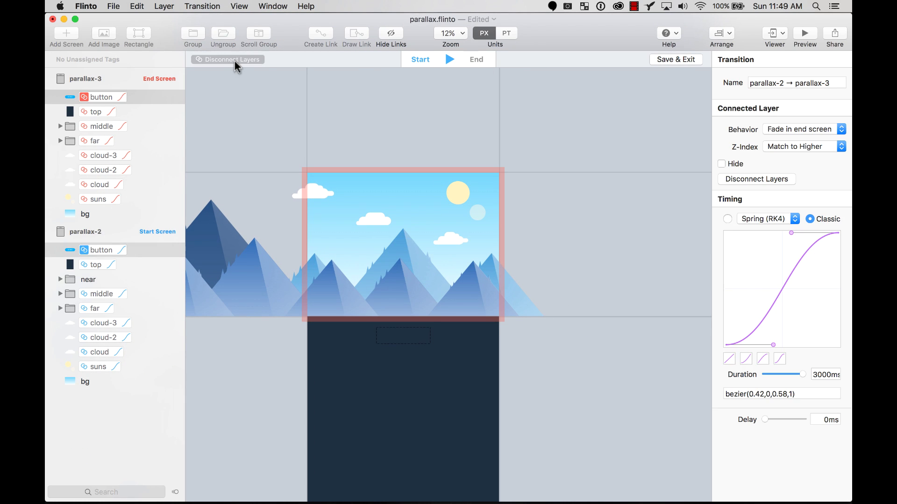
Step: Play the transition and test the prototype in the preview through to the Go Back button on parallax-3
{"action": "left_click", "coordinate": [449, 59]}
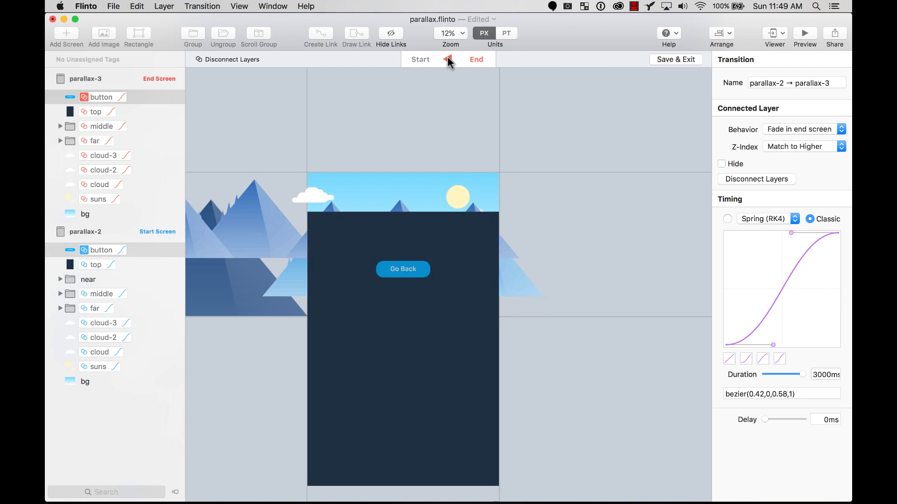
{"action": "left_click", "coordinate": [802, 35]}
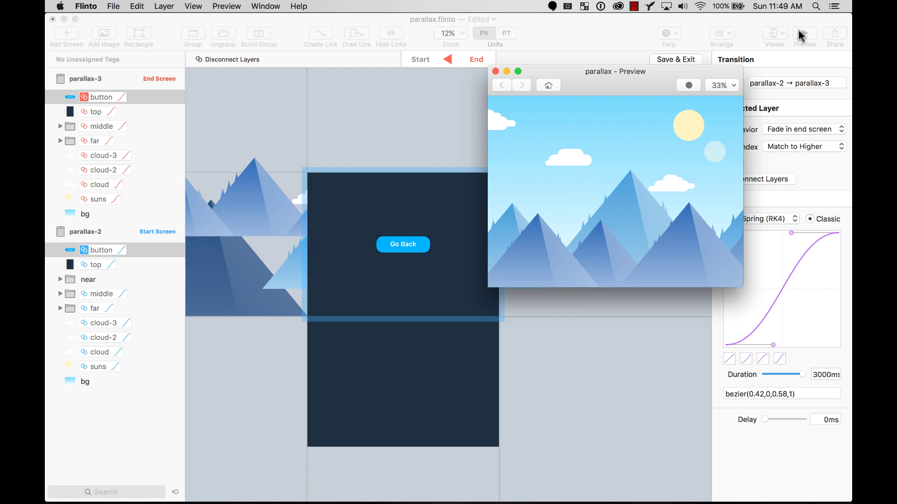
{"action": "left_click", "coordinate": [655, 268]}
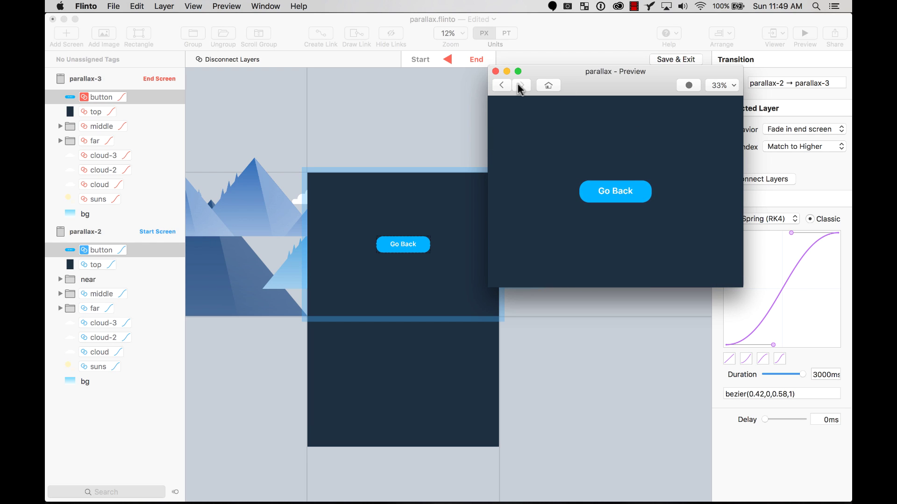
{"action": "left_click", "coordinate": [496, 73]}
{"action": "left_click", "coordinate": [496, 72]}
Step: Save and exit the transition, and add a Tap gesture to the Go Back button on parallax-3
{"action": "left_click", "coordinate": [667, 59]}
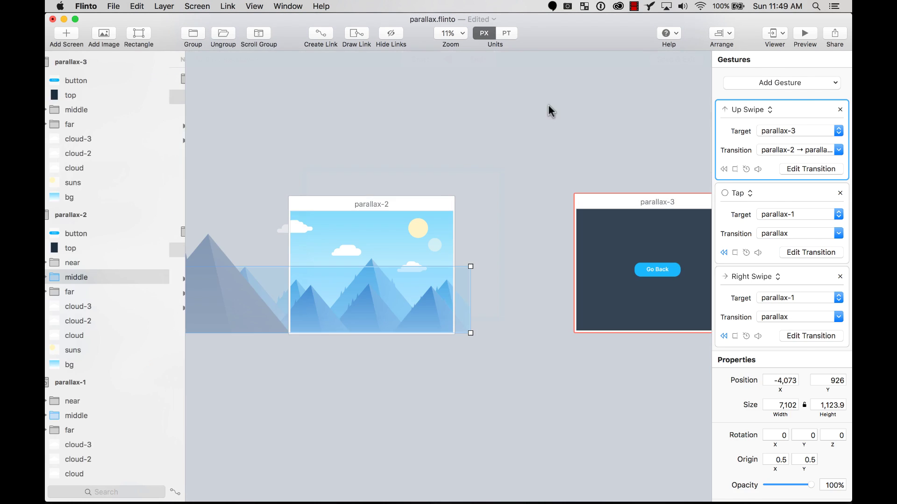
{"action": "left_click", "coordinate": [526, 126]}
{"action": "scroll", "coordinate": [560, 196], "scroll_direction": "right", "scroll_amount": 3}
{"action": "left_click", "coordinate": [615, 259]}
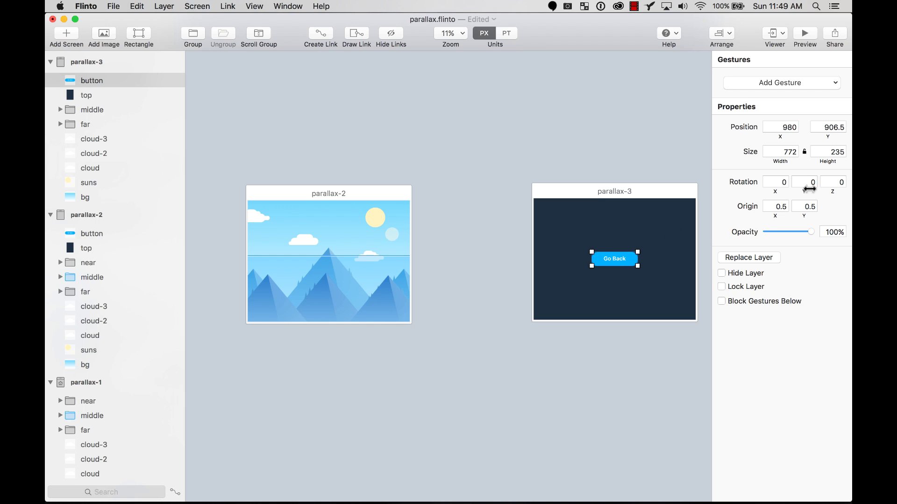
{"action": "left_click", "coordinate": [788, 83]}
{"action": "left_click", "coordinate": [777, 95]}
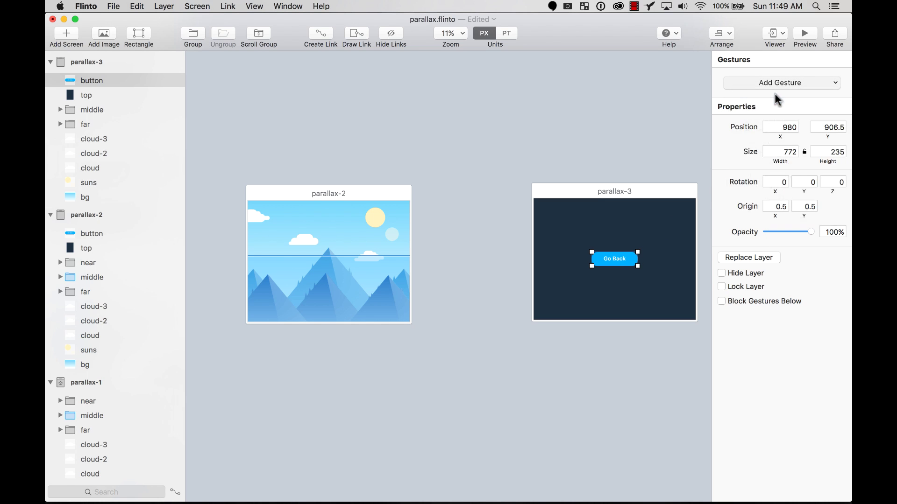
Step: Link the Go Back button's Tap gesture to the parallax-1 screen using the Fade In transition
{"action": "key", "text": "super+minus"}
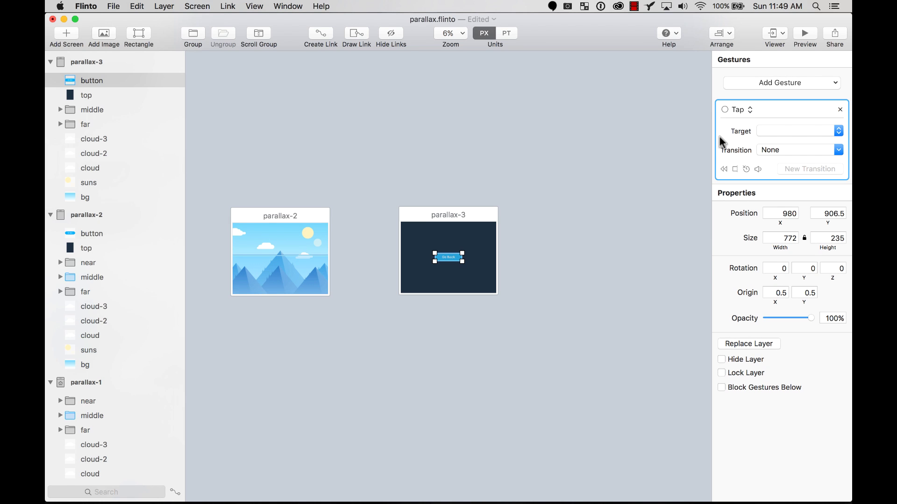
{"action": "scroll", "coordinate": [539, 186], "scroll_direction": "left", "scroll_amount": 5}
{"action": "left_click", "coordinate": [780, 131]}
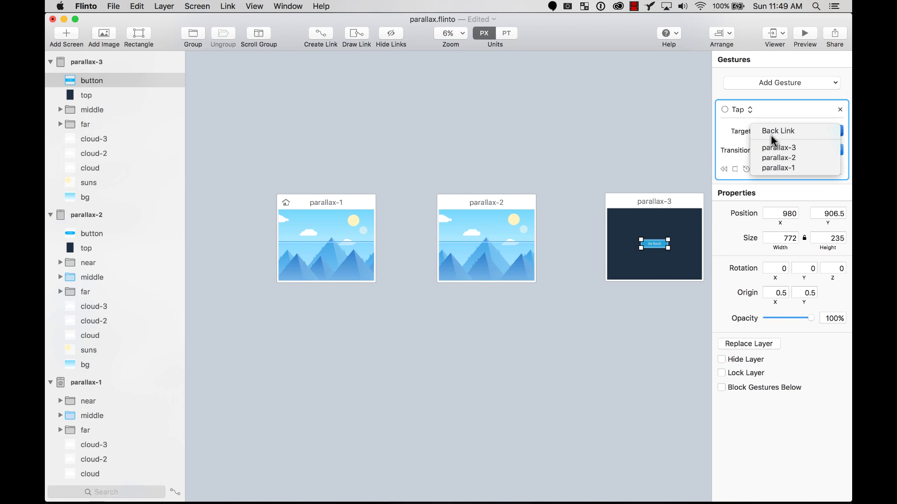
{"action": "left_click", "coordinate": [798, 143]}
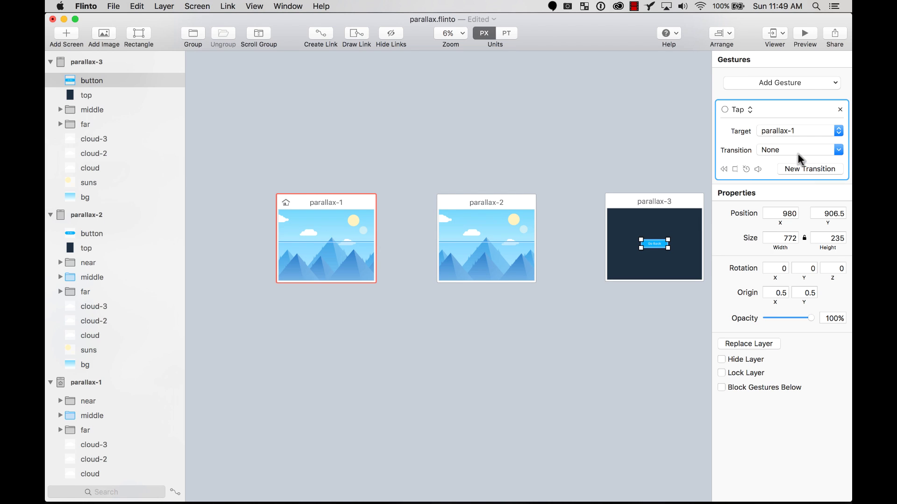
{"action": "left_click", "coordinate": [800, 150]}
{"action": "left_click", "coordinate": [755, 239]}
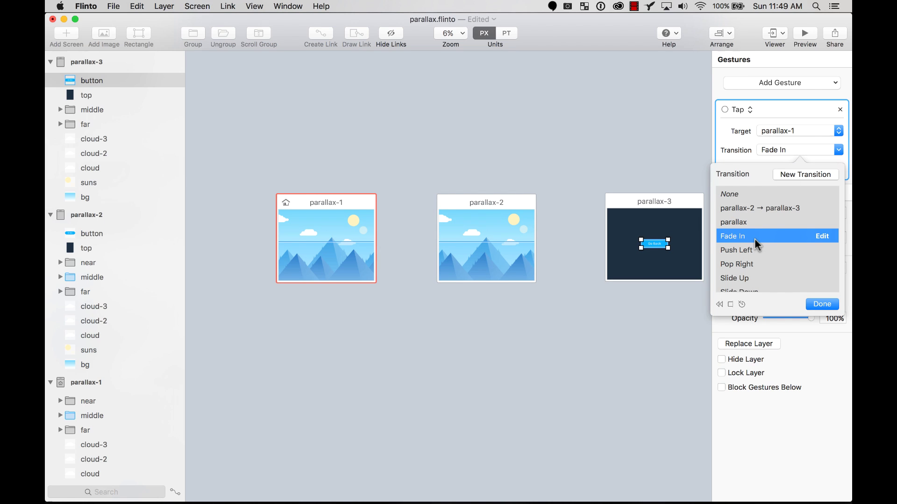
{"action": "left_click", "coordinate": [821, 303]}
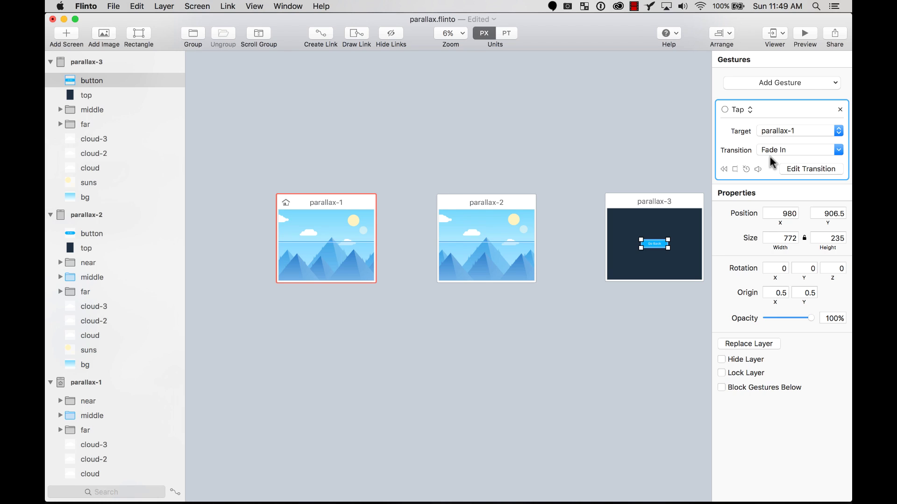
Step: Preview the prototype and test the up-swipe to the navy screen and the Go Back button twice
{"action": "left_click", "coordinate": [805, 35]}
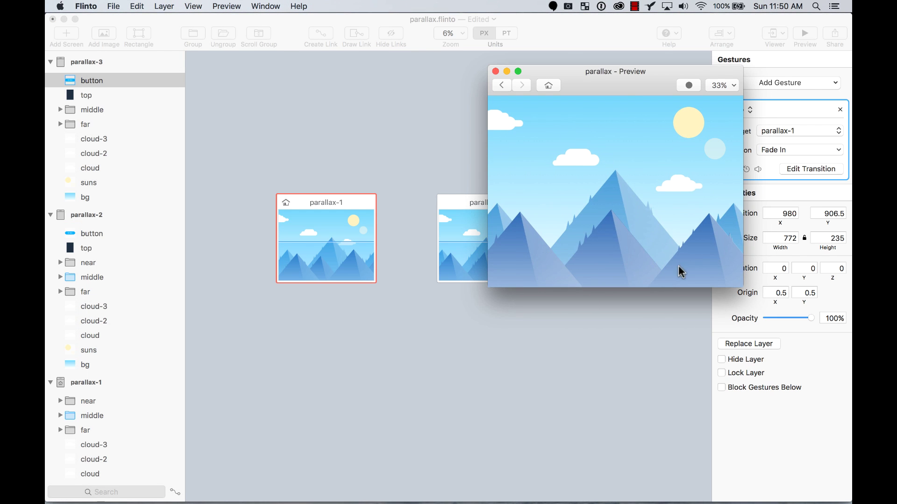
{"action": "left_click_drag", "start_coordinate": [679, 270], "coordinate": [671, 154]}
{"action": "left_click", "coordinate": [634, 190]}
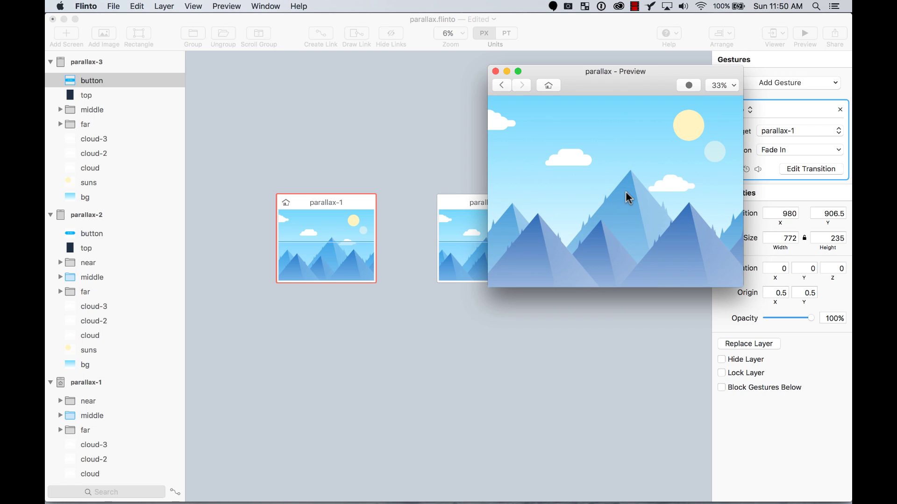
{"action": "left_click_drag", "start_coordinate": [614, 257], "coordinate": [691, 136]}
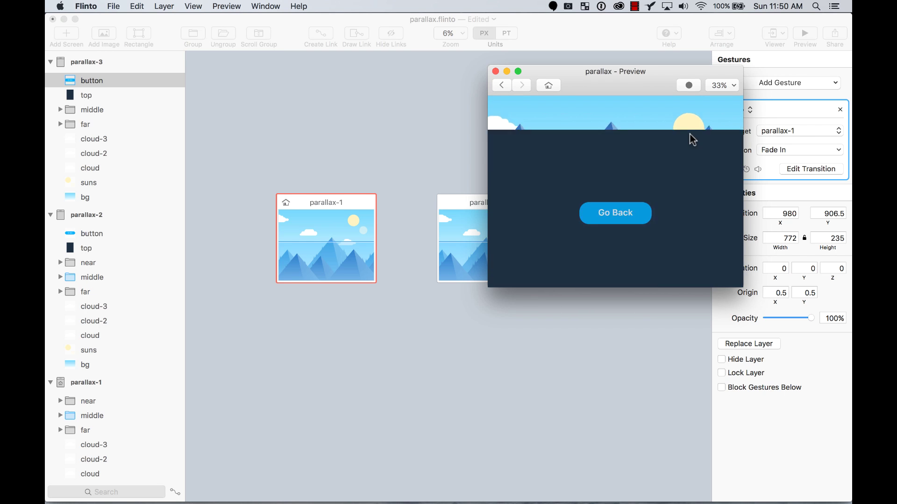
{"action": "left_click", "coordinate": [630, 200]}
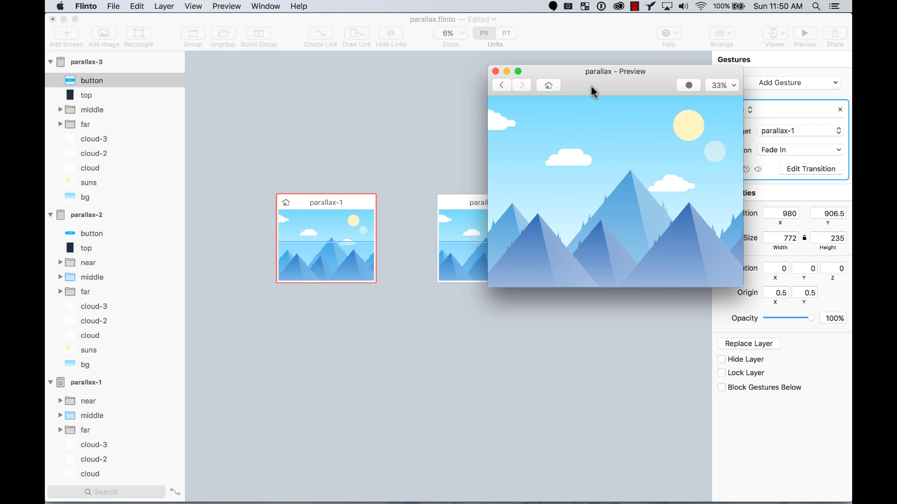
Step: Enlarge the preview to 80% and run through the up-swipe and the Go Back button at that size
{"action": "left_click_drag", "start_coordinate": [594, 91], "coordinate": [372, 150]}
{"action": "left_click_drag", "start_coordinate": [522, 349], "coordinate": [700, 451]}
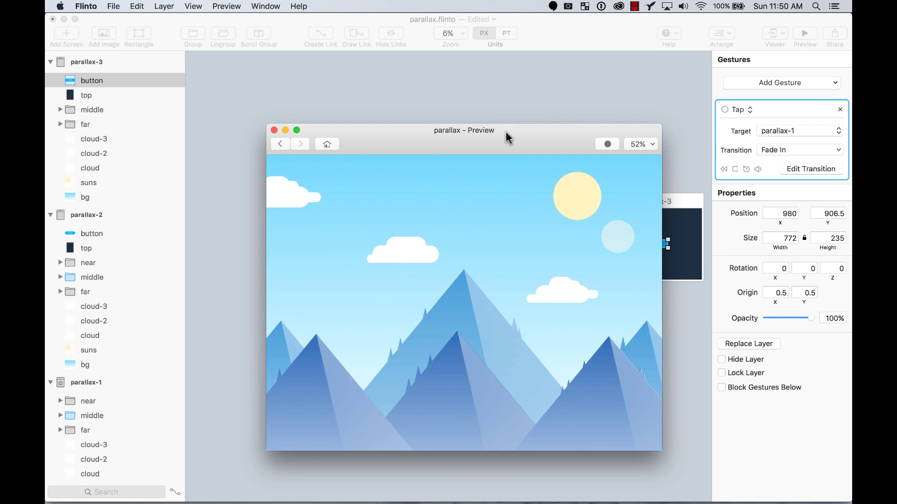
{"action": "left_click_drag", "start_coordinate": [506, 136], "coordinate": [501, 6]}
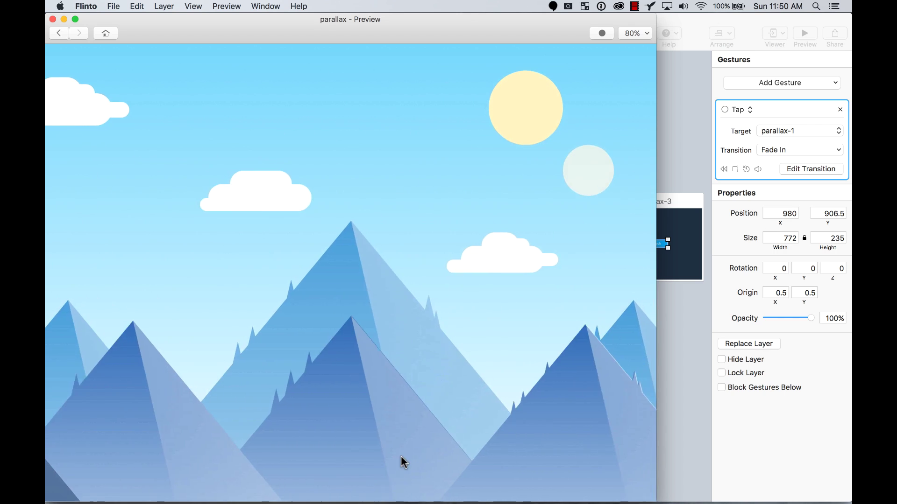
{"action": "left_click_drag", "start_coordinate": [401, 456], "coordinate": [379, 178]}
{"action": "left_click", "coordinate": [372, 277]}
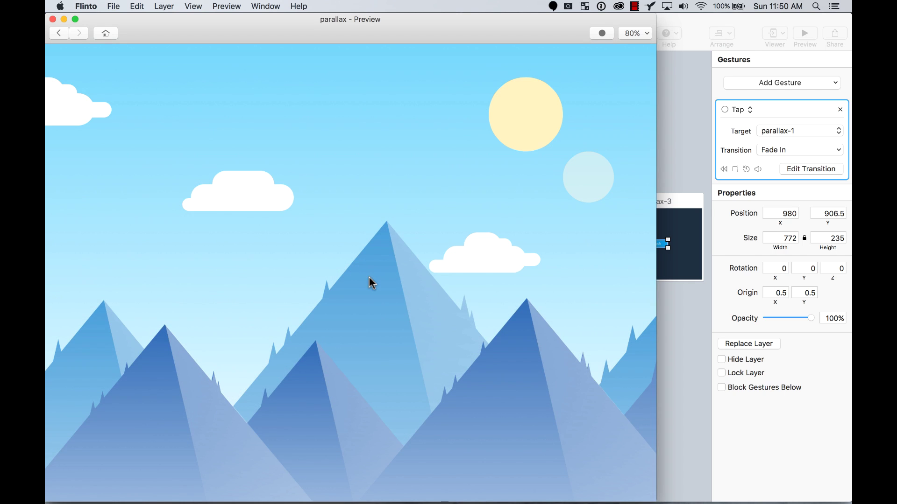